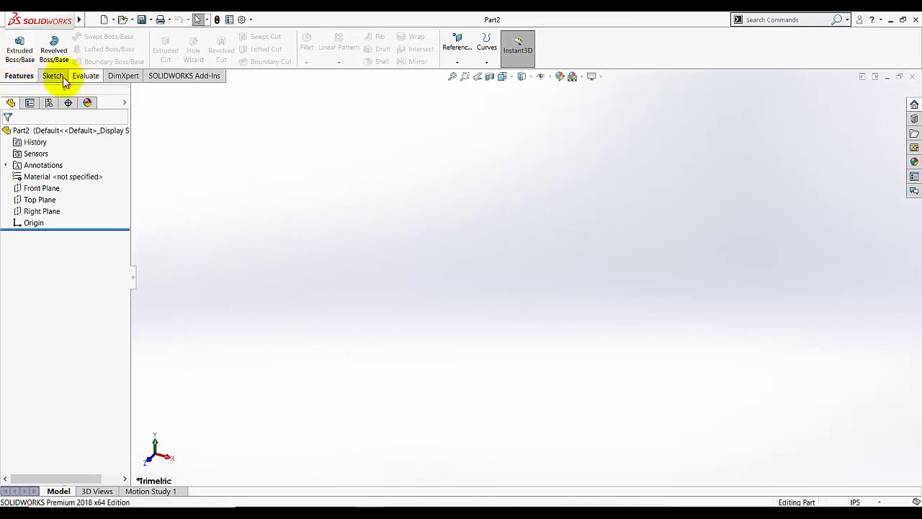
Step: Start a new sketch on the Front Plane
left_click(51, 75)
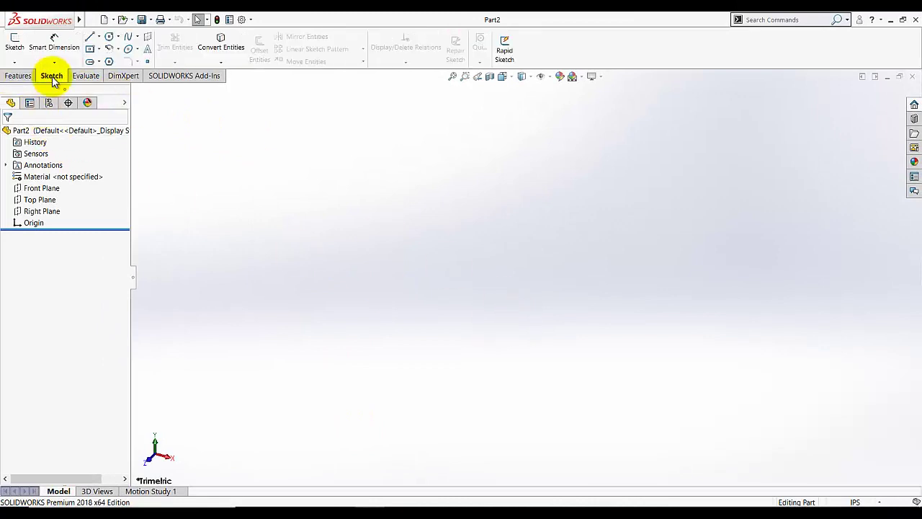
left_click(27, 46)
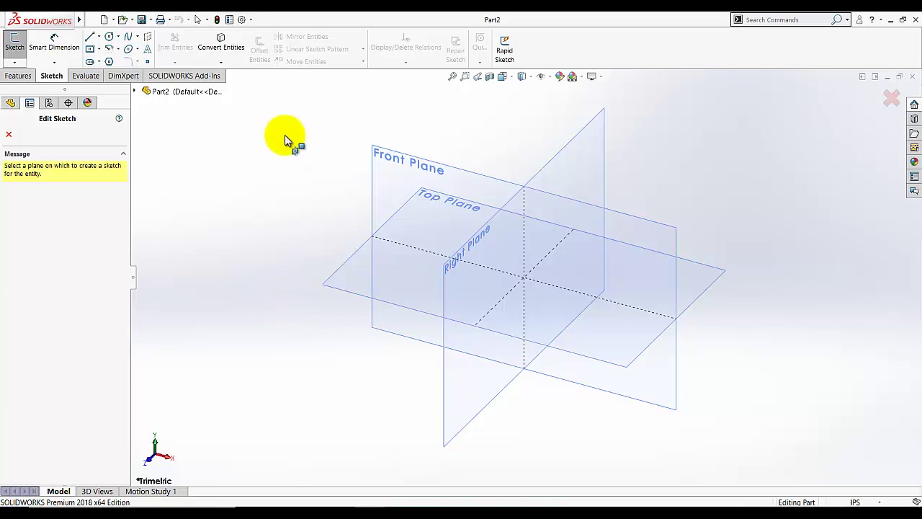
left_click(397, 170)
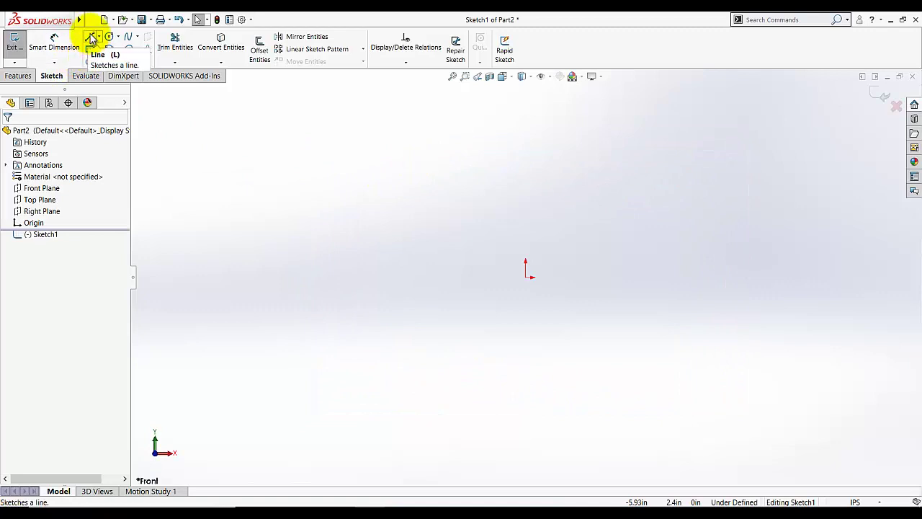
Step: Sketch the inner rectangular opening with connected lines, leaving a gap in its lower edge flanked by two vertical legs about 0.86 in long
left_click(92, 38)
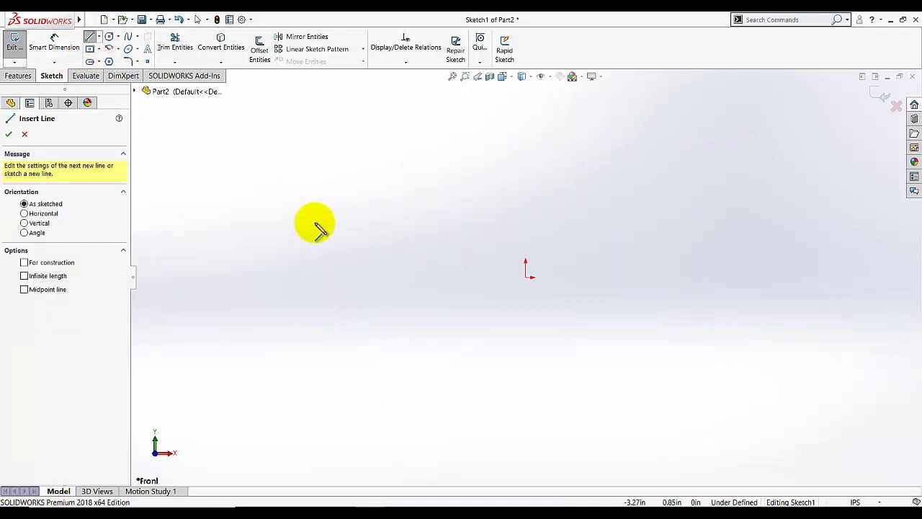
left_click(504, 363)
left_click(504, 308)
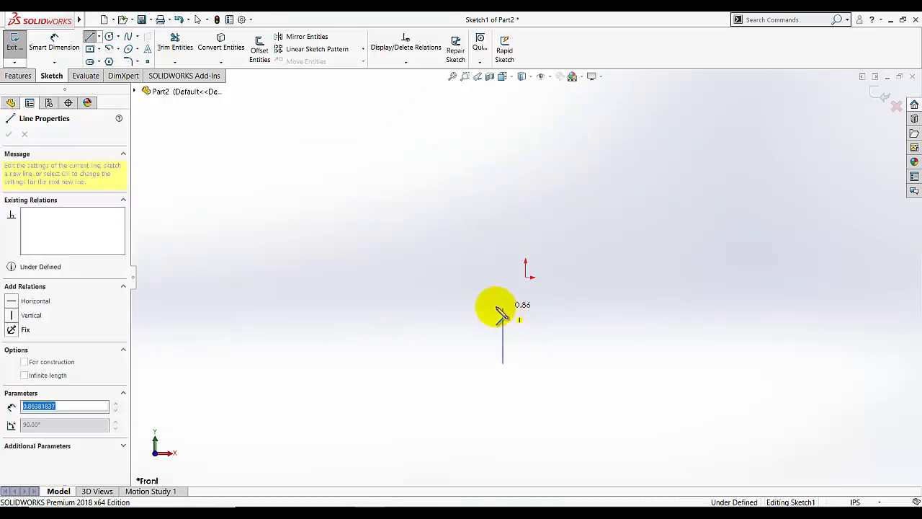
left_click(401, 308)
left_click(402, 183)
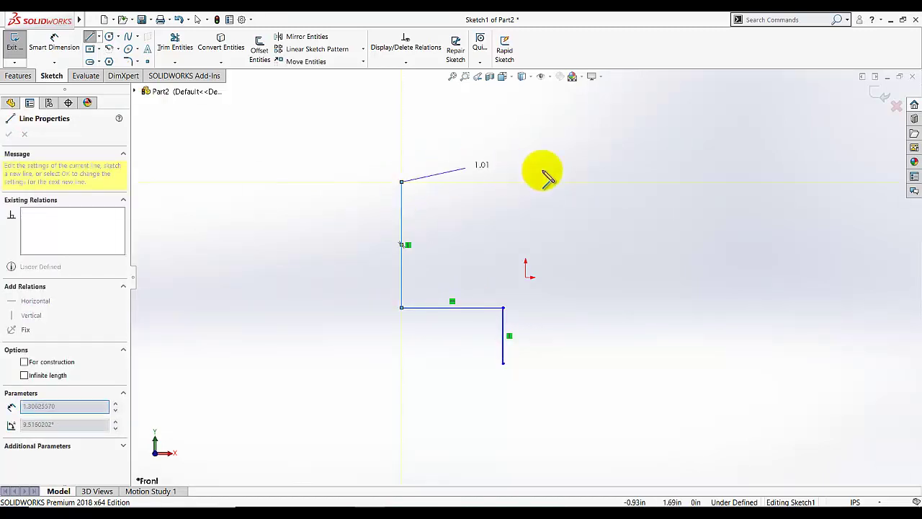
left_click(721, 182)
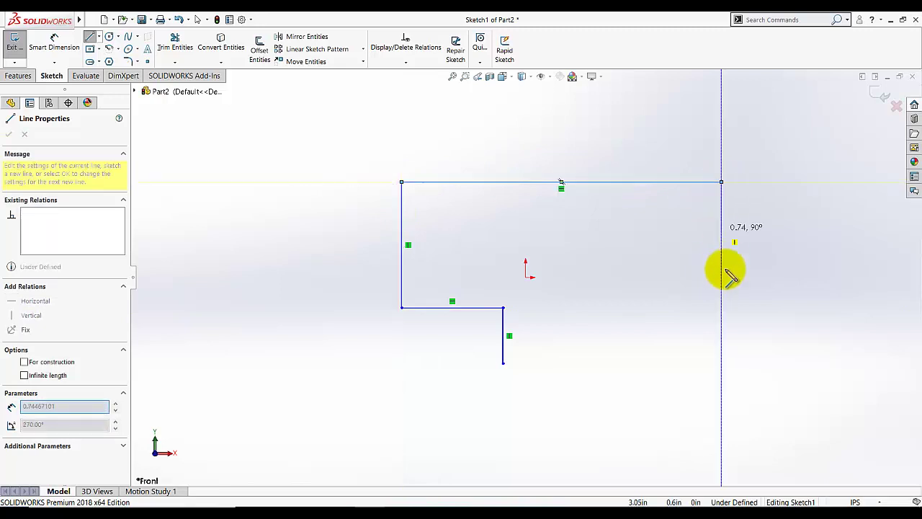
left_click(721, 308)
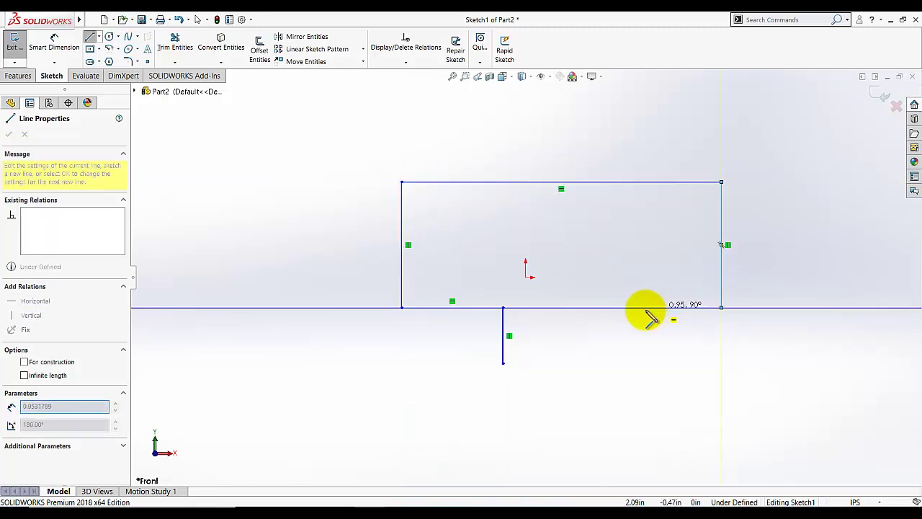
left_click(593, 307)
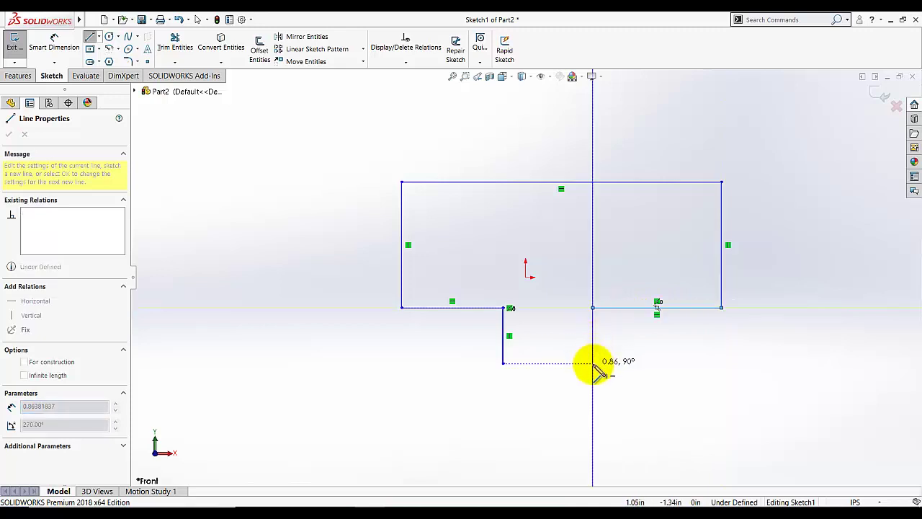
left_click(592, 363)
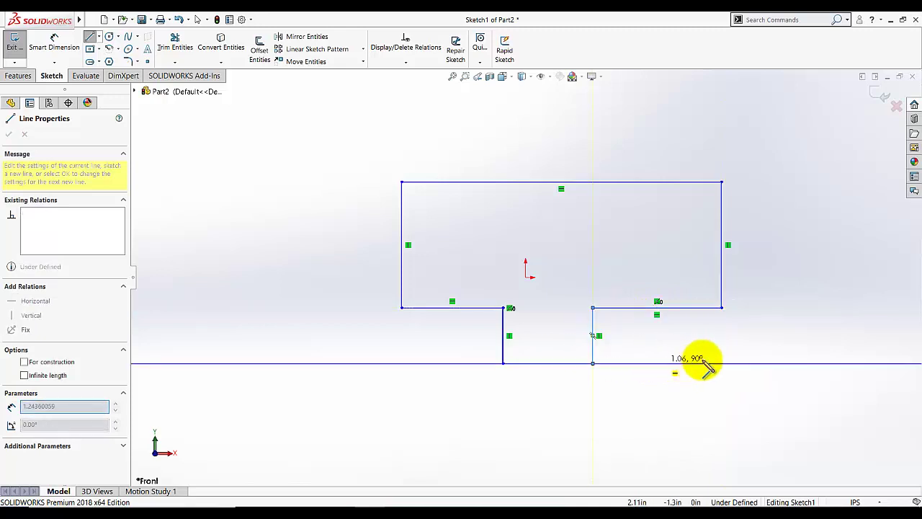
Step: Continue the line chain around the opening to close a C-shaped outer outline about 6.9 in wide and 3.6 in high
left_click(776, 363)
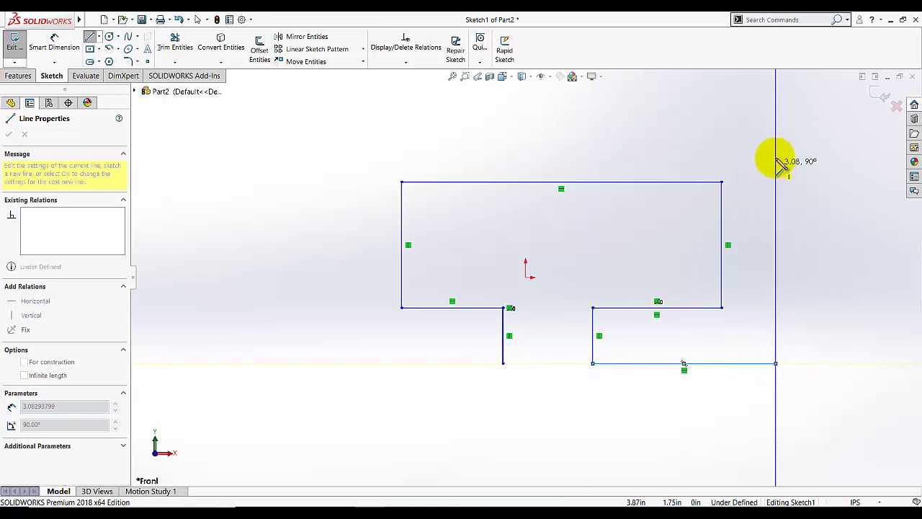
left_click(776, 137)
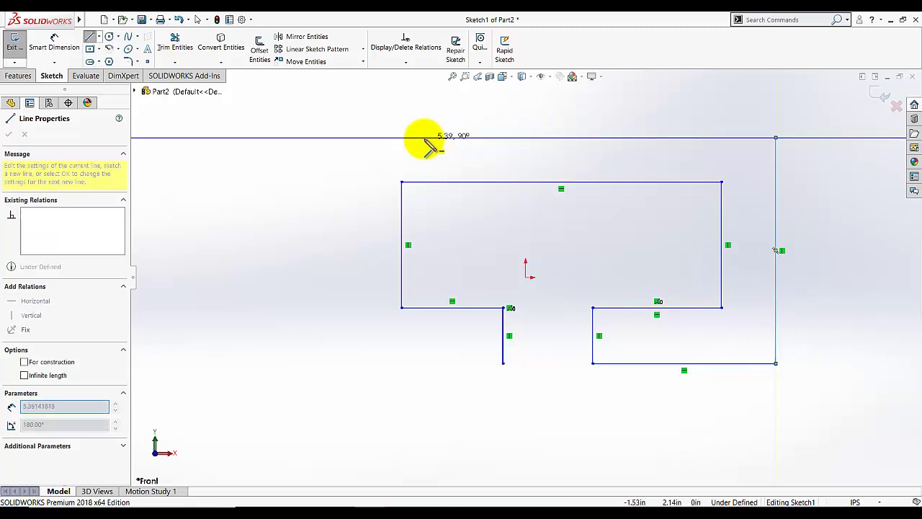
left_click(328, 136)
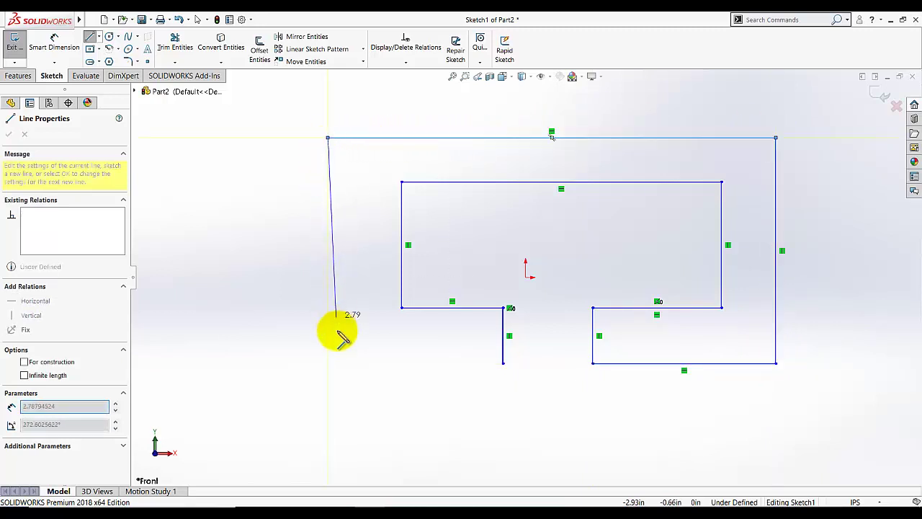
left_click(327, 368)
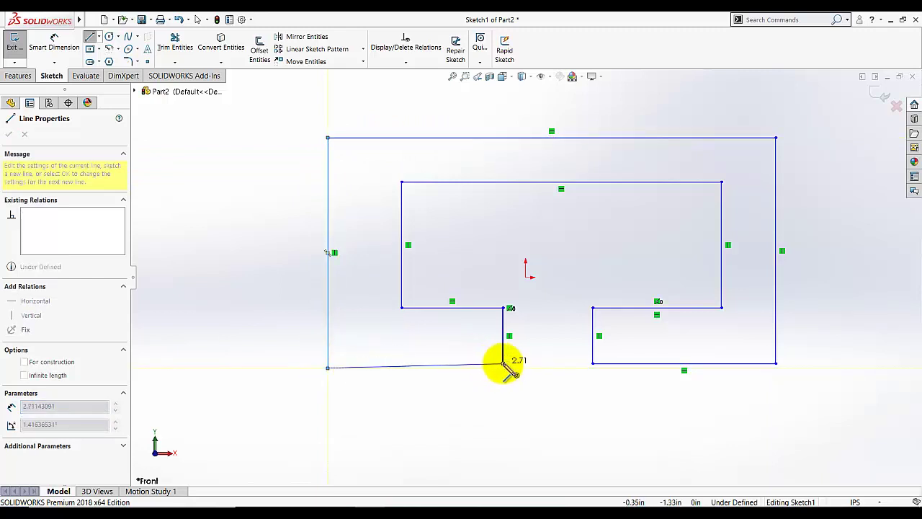
left_click(503, 363)
right_click(461, 402)
left_click(472, 405)
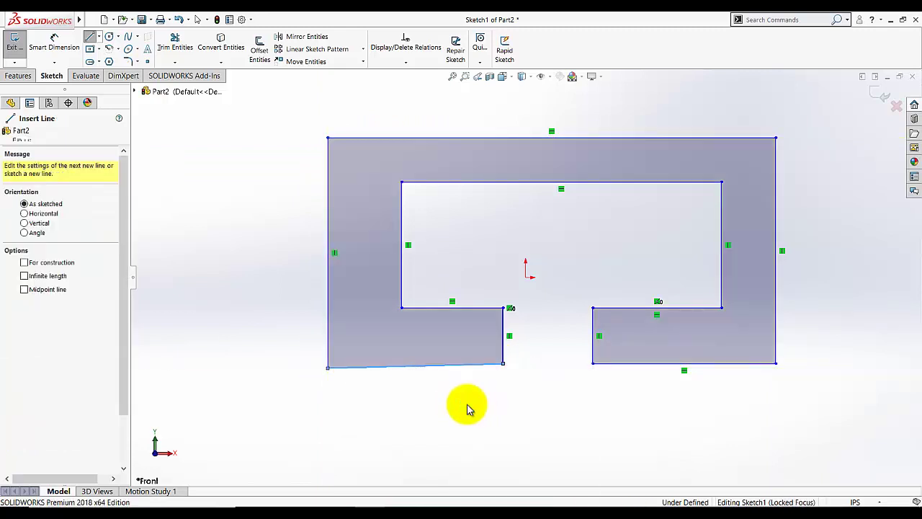
Step: Add a Horizontal relation to the slanted lower line to the left of the gap
left_click(460, 368)
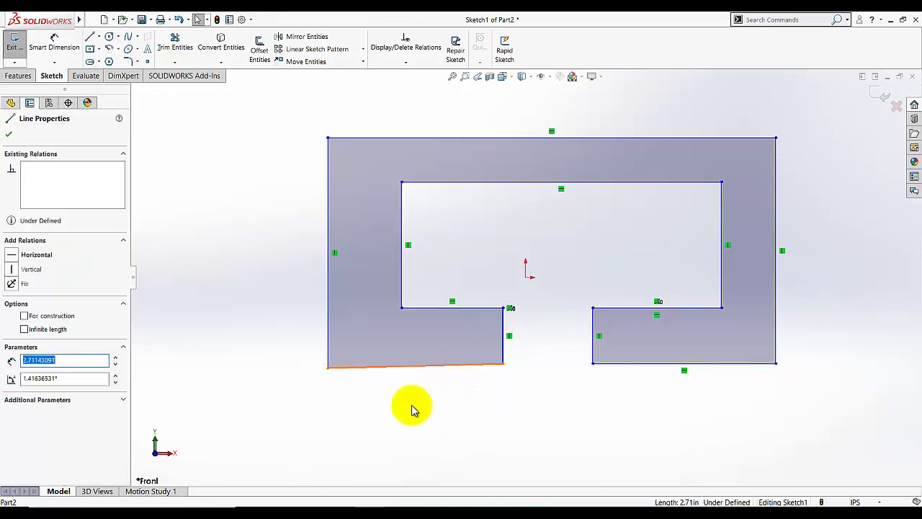
left_click(10, 258)
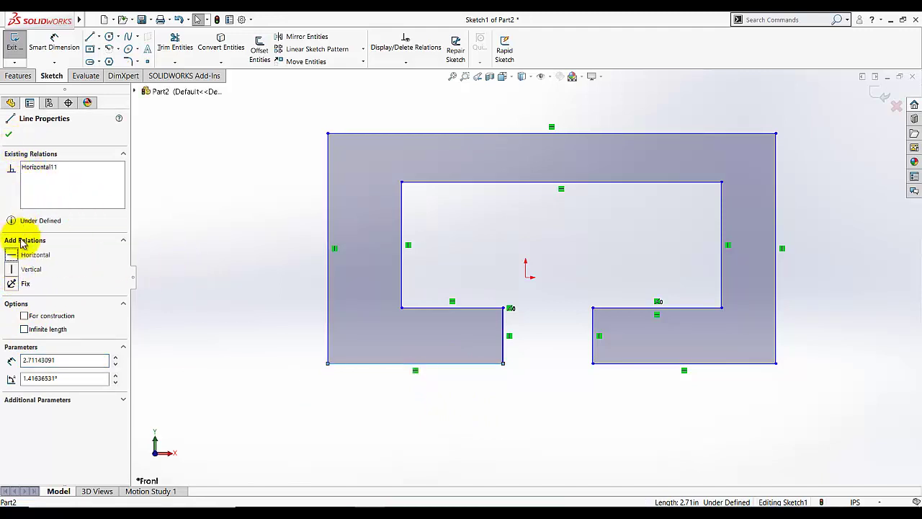
left_click(10, 134)
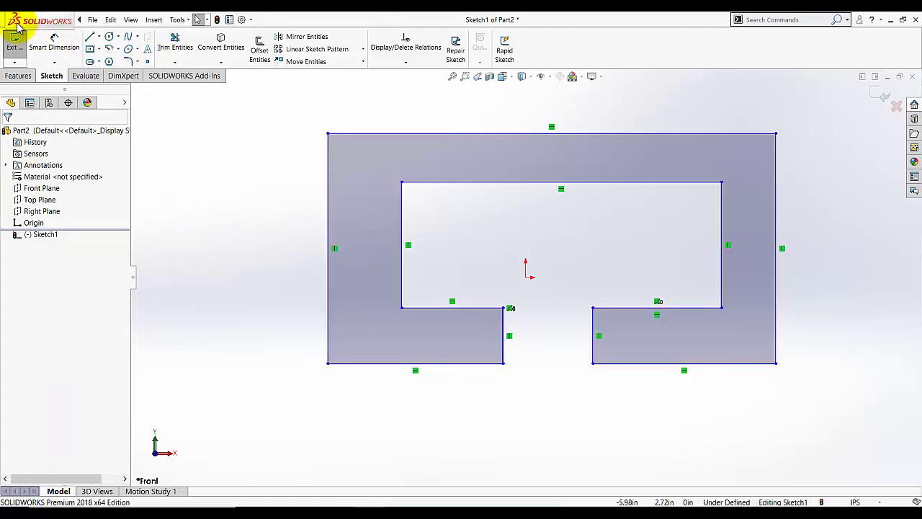
Step: Dimension the overall width between the outer vertical edges as 8 in
left_click(54, 41)
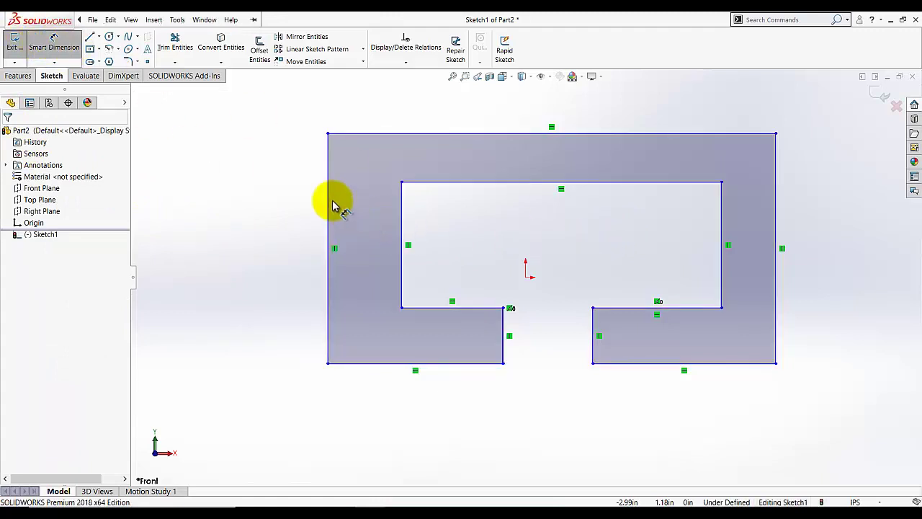
left_click(776, 181)
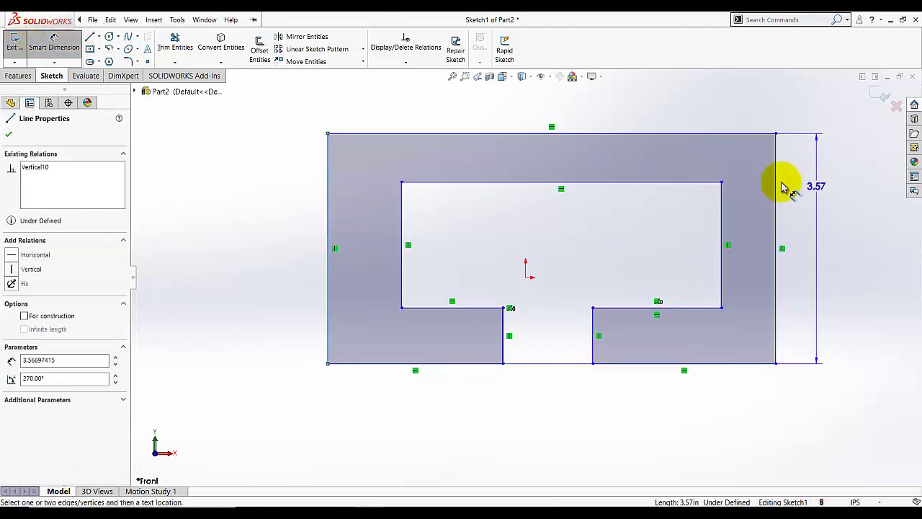
left_click(649, 133)
left_click(593, 107)
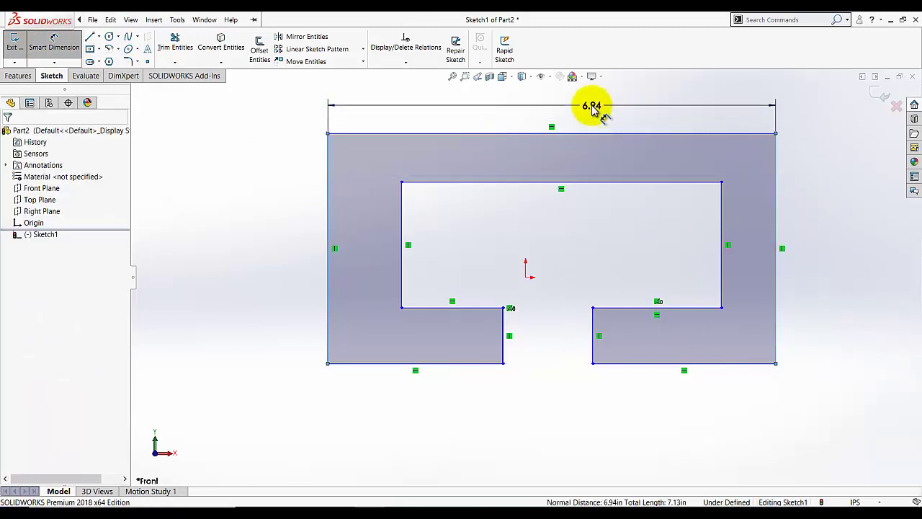
type("8")
key("Return")
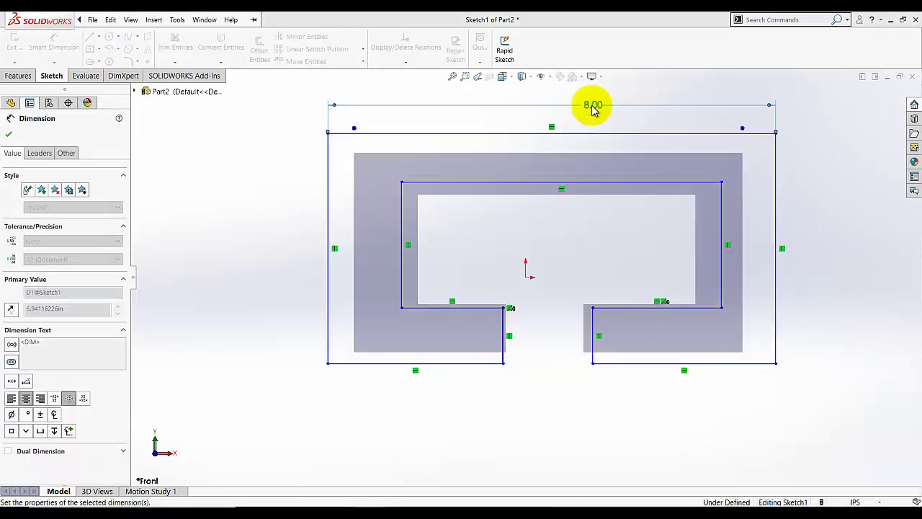
Step: Dimension the overall height between the outer top and bottom edges as 5.5 in
left_click(358, 137)
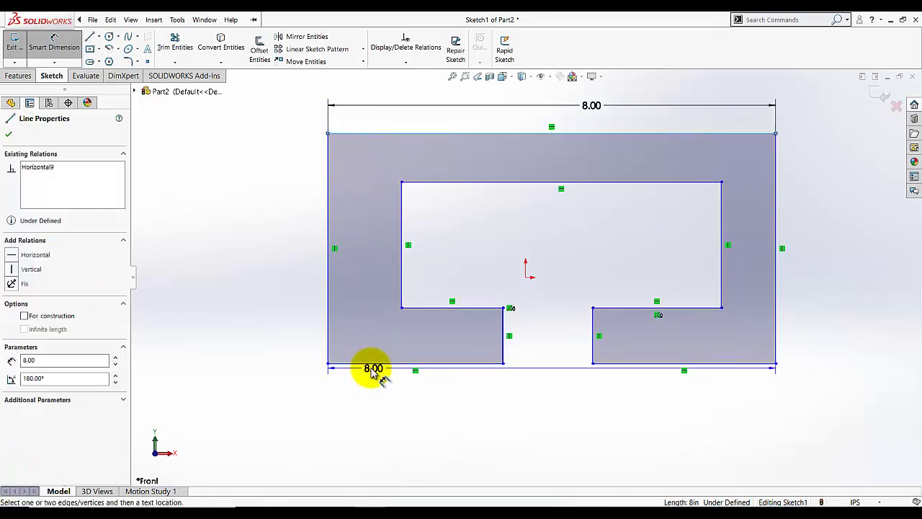
left_click(376, 365)
left_click(264, 244)
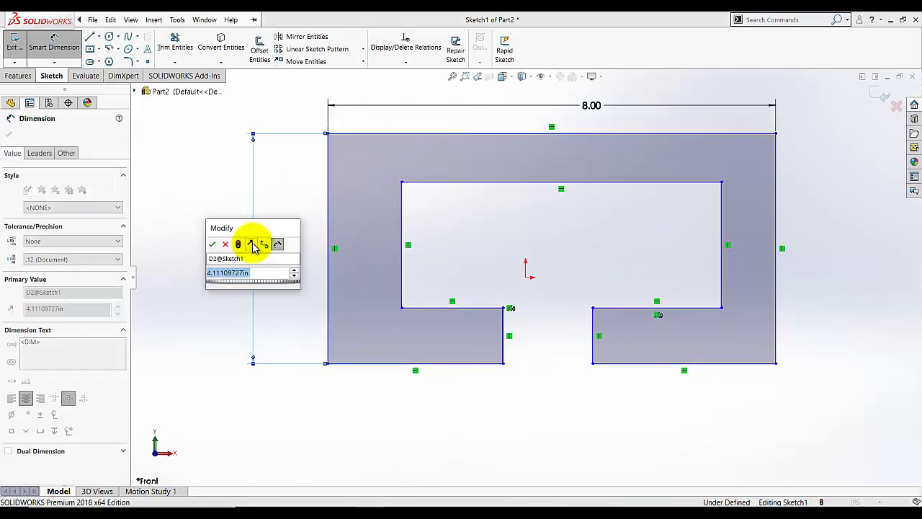
type("5.5")
key("Return")
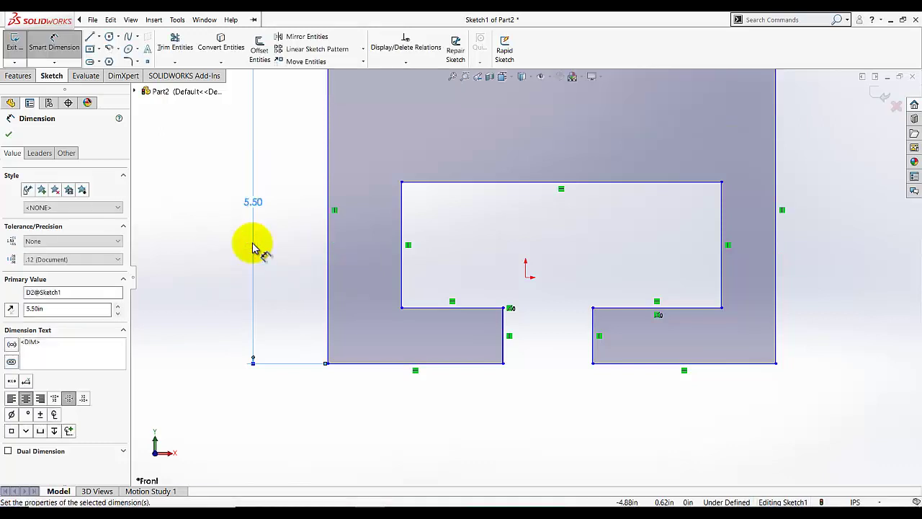
Step: Move the overall height and width dimensions farther away from the profile
key("f")
scroll(593, 200, "up", 2)
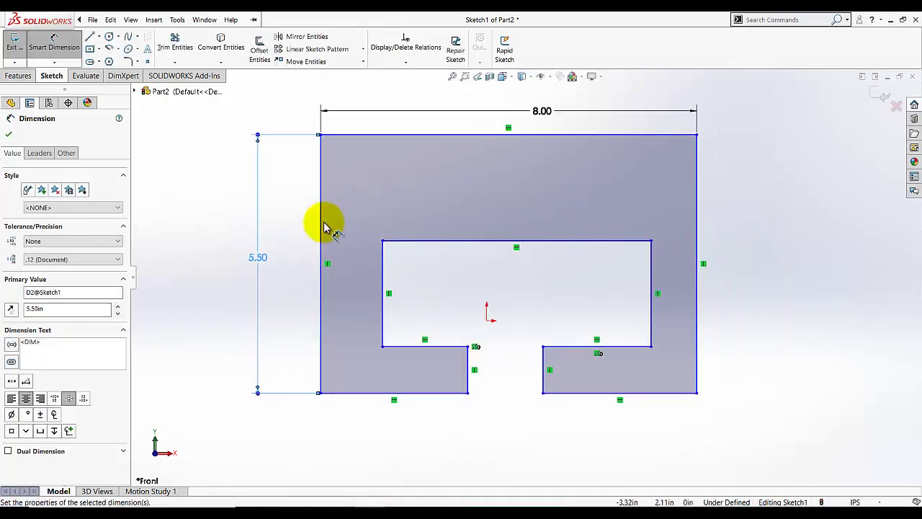
left_click_drag(245, 259, 190, 265)
left_click_drag(541, 111, 476, 90)
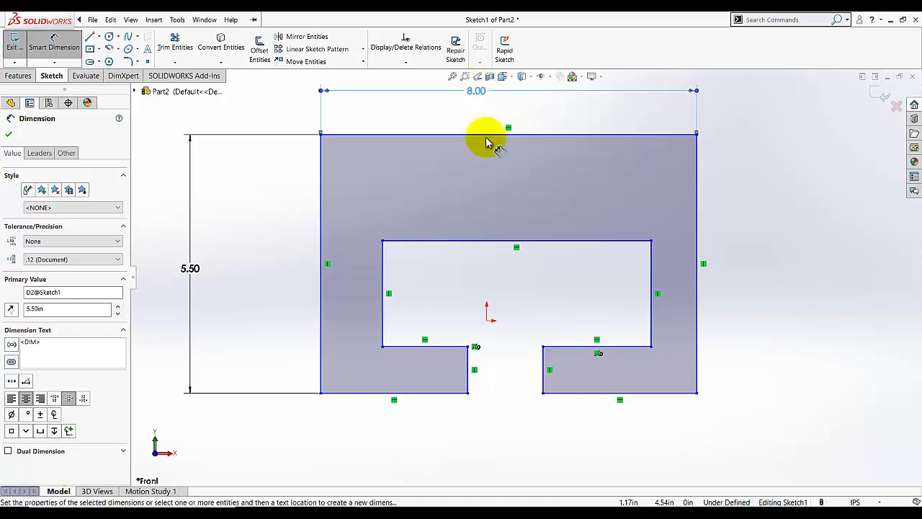
Step: Dimension the vertical distance from the origin to the outer top edge as 8/2 in
left_click(487, 321)
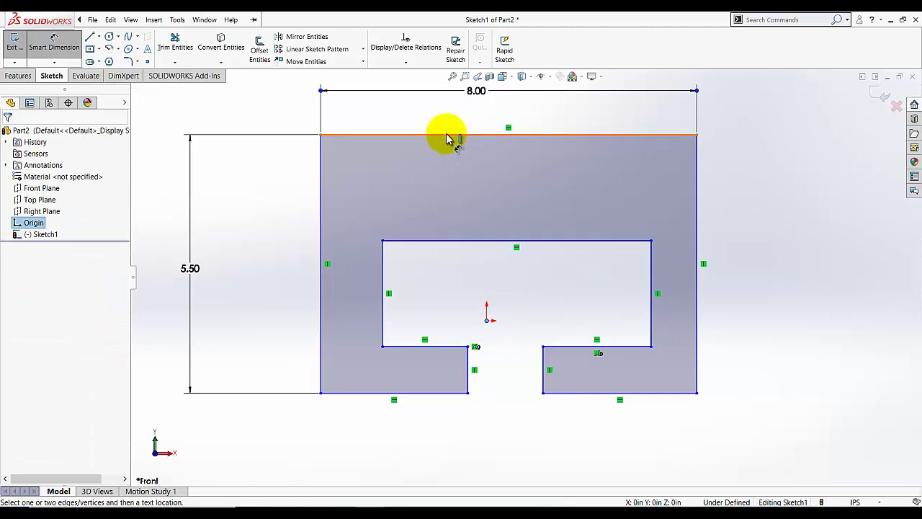
left_click(449, 135)
left_click(272, 193)
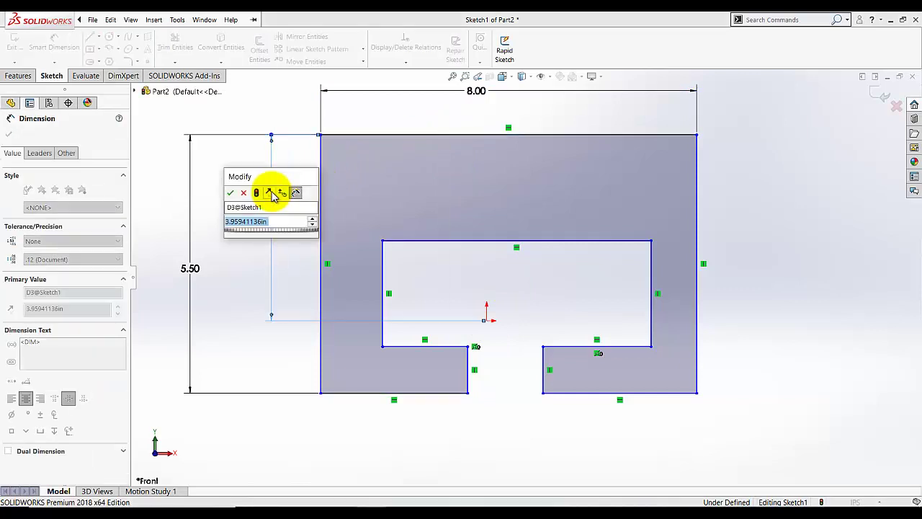
type("8/")
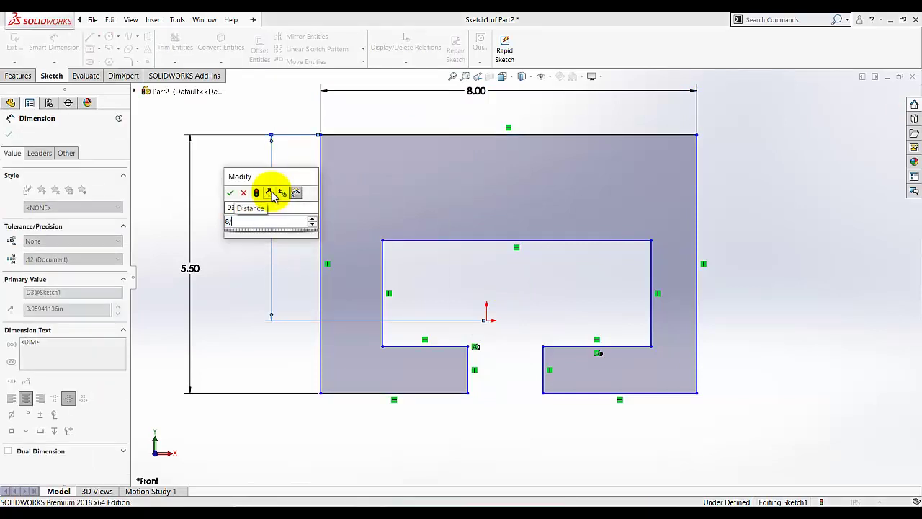
type("2")
key("Return")
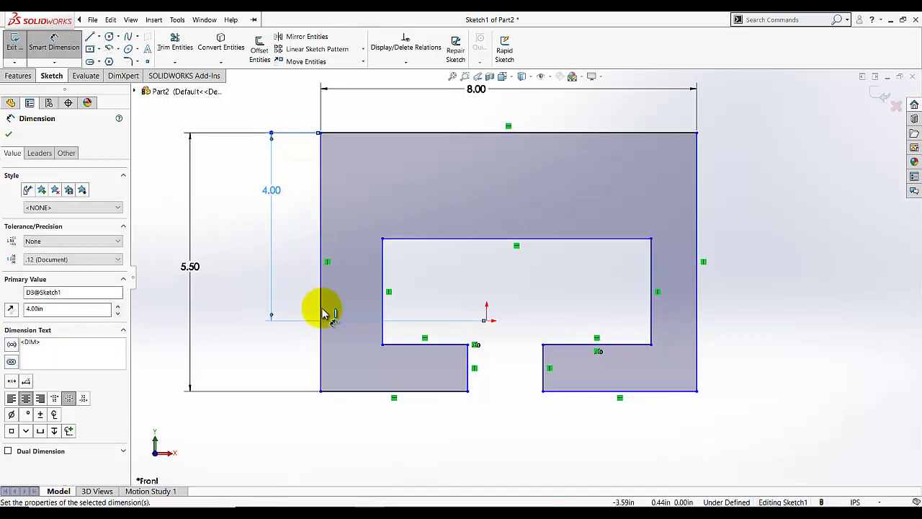
Step: Add a horizontal dimension between the profile's outer left edge and the origin, placed above the profile
left_click(322, 346)
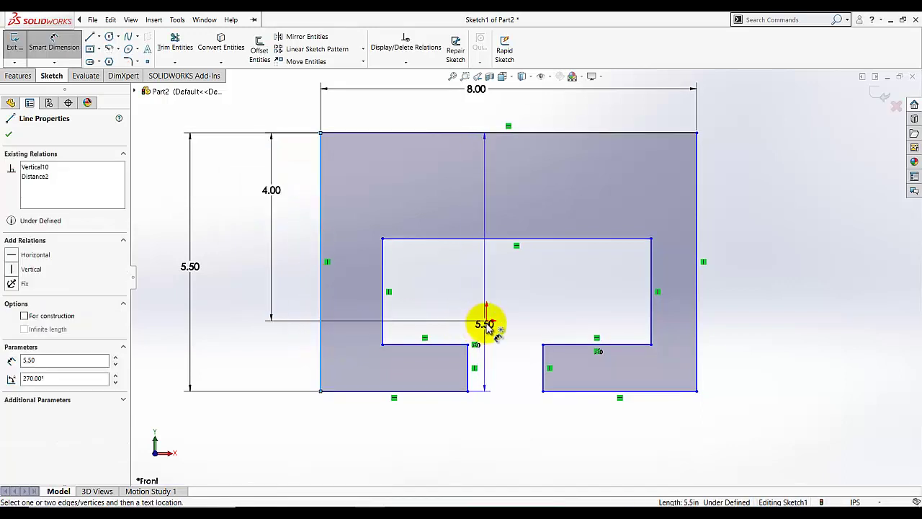
left_click(486, 321)
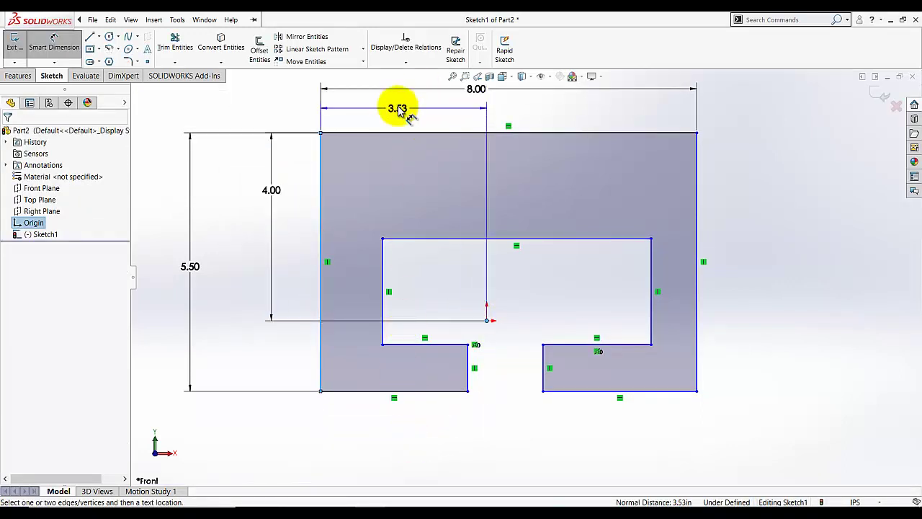
left_click(399, 105)
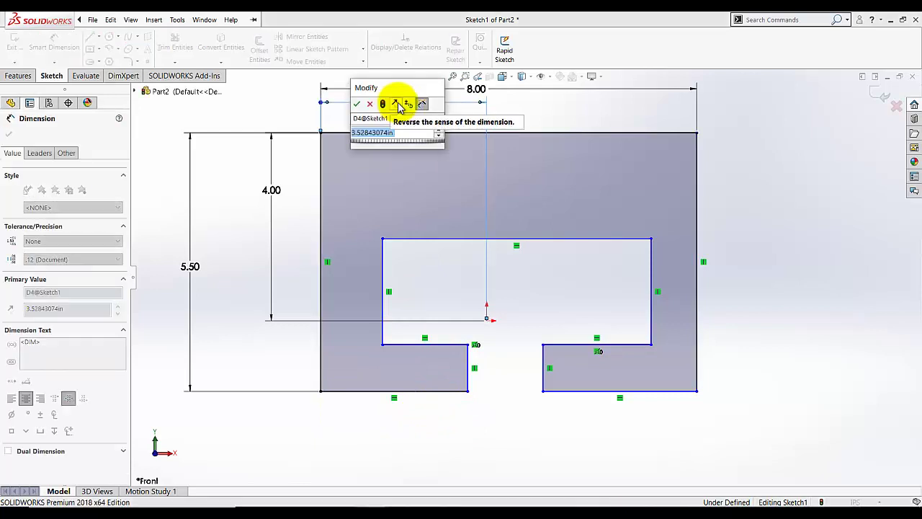
Step: Set the horizontal distance from the origin to the outer left edge to 5.5/2 in
type("5.5")
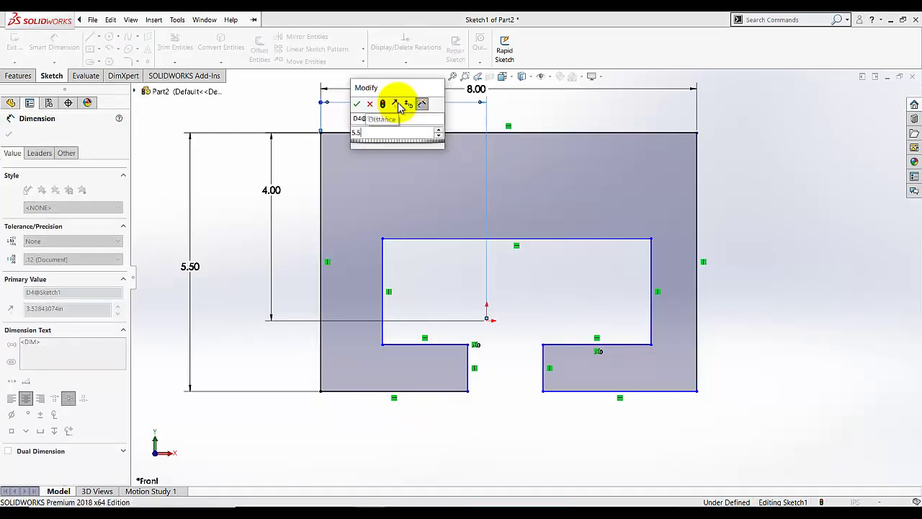
type("/2")
key("Return")
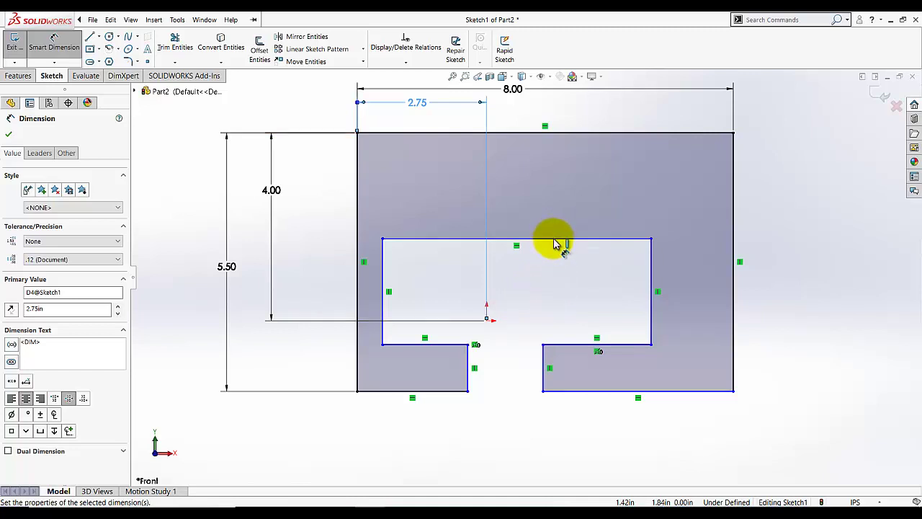
Step: Try to dimension the vertical distance between the inner top edge and the outer top edge
left_click_drag(554, 241, 581, 135)
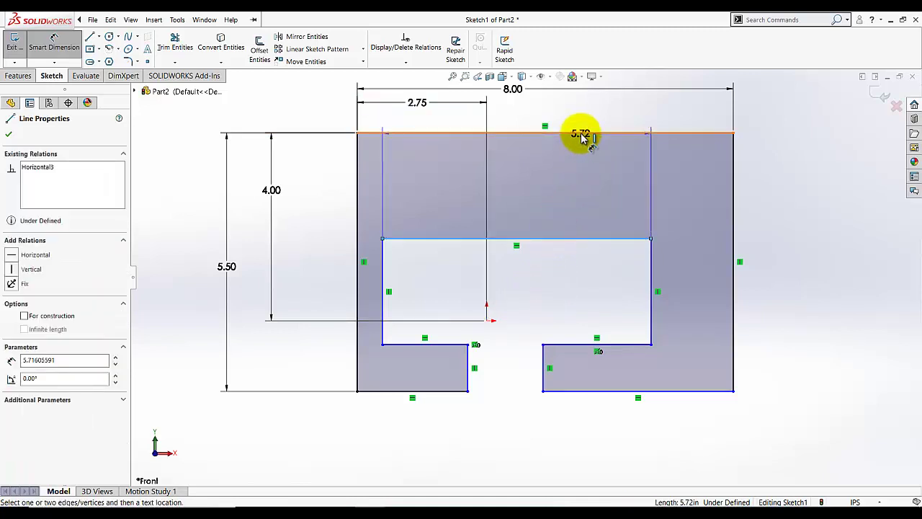
left_click(581, 134)
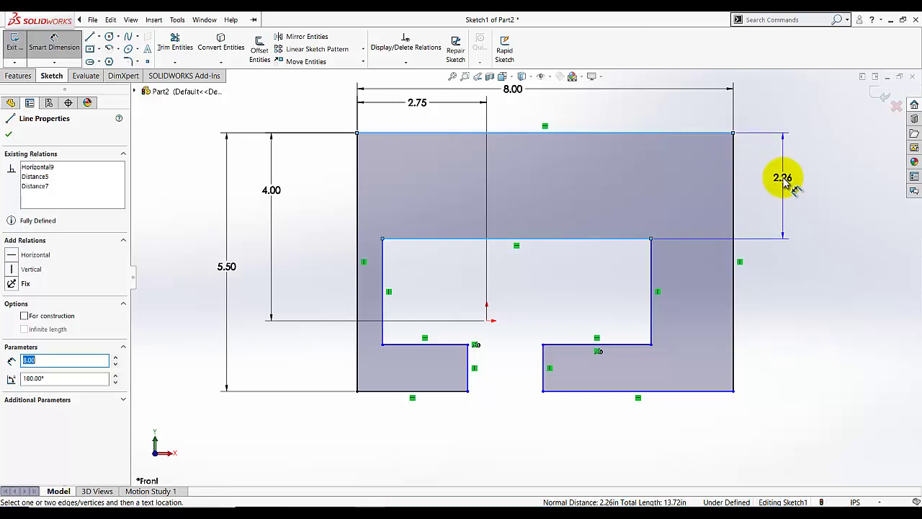
left_click(789, 185)
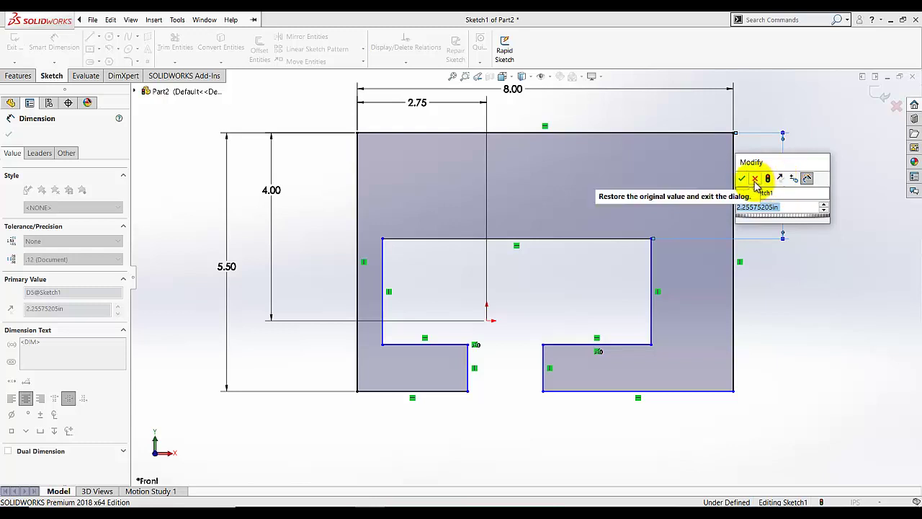
left_click(756, 179)
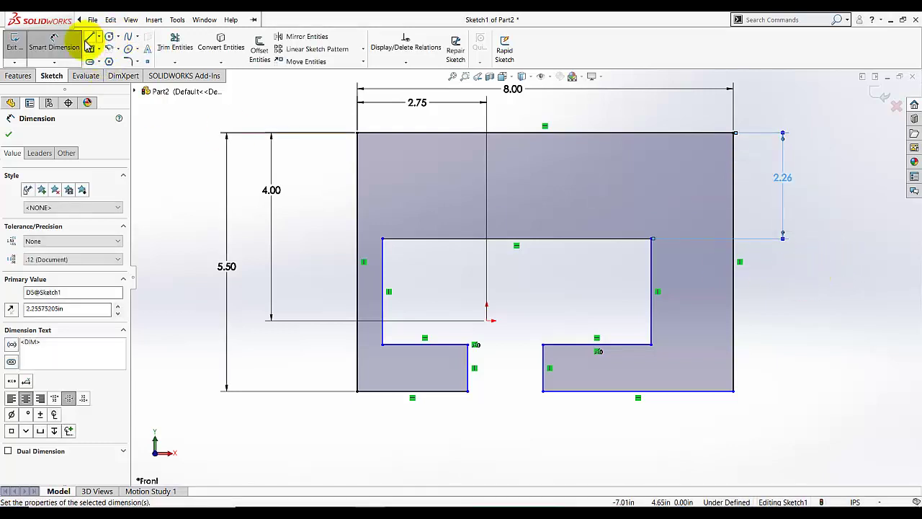
Step: Undo the dimension between the two top edges and the last value change of the horizontal origin distance
left_click(216, 120)
left_click(93, 20)
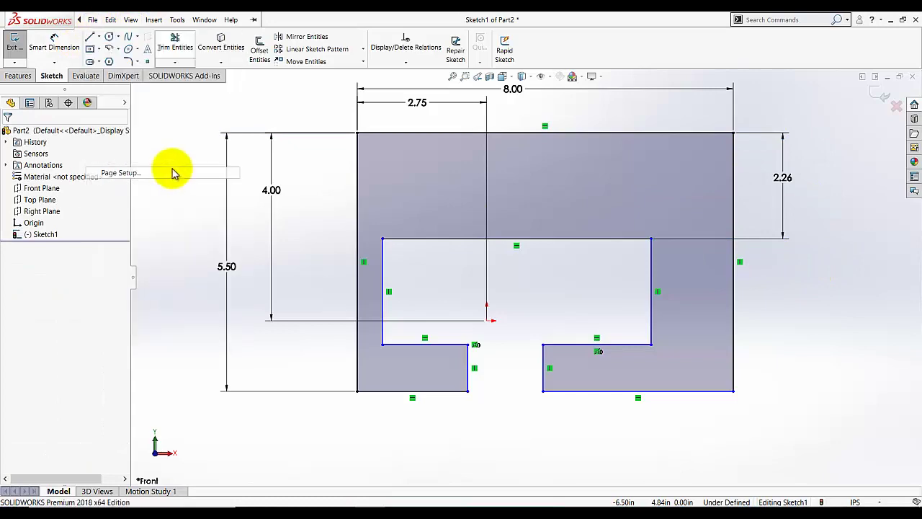
left_click(176, 171)
left_click(566, 147)
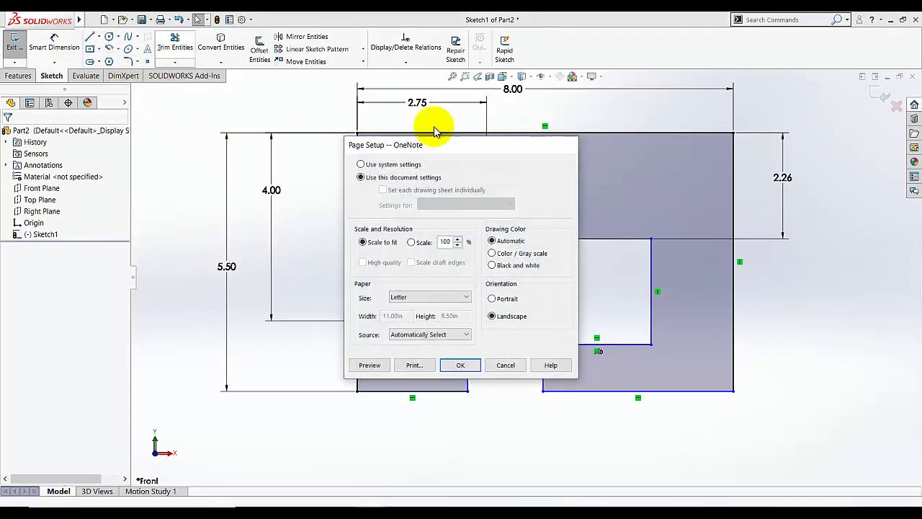
left_click(180, 20)
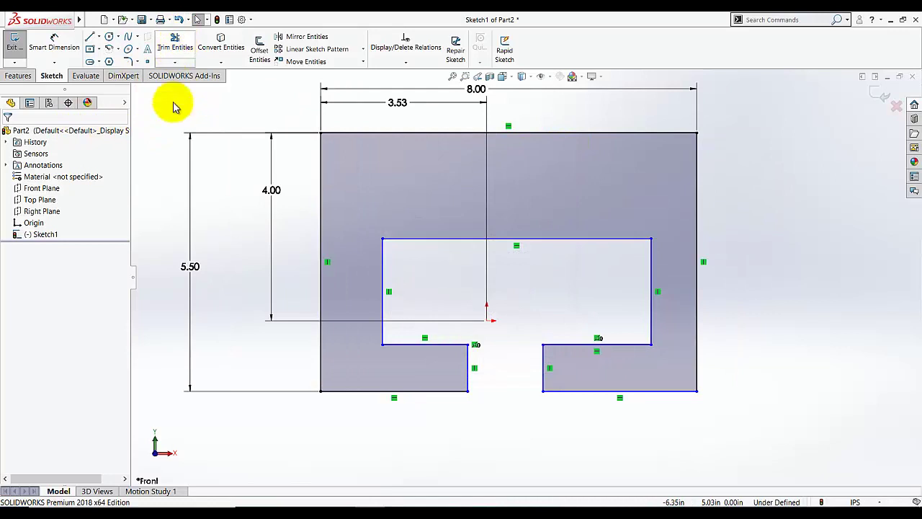
Step: Dimension the height of the inner left vertical edge as 3.5 in
left_click(50, 43)
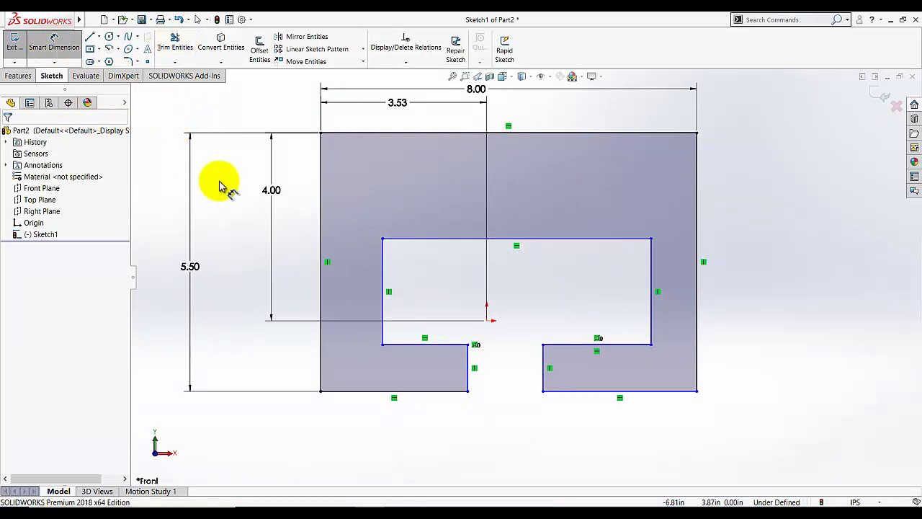
left_click(382, 256)
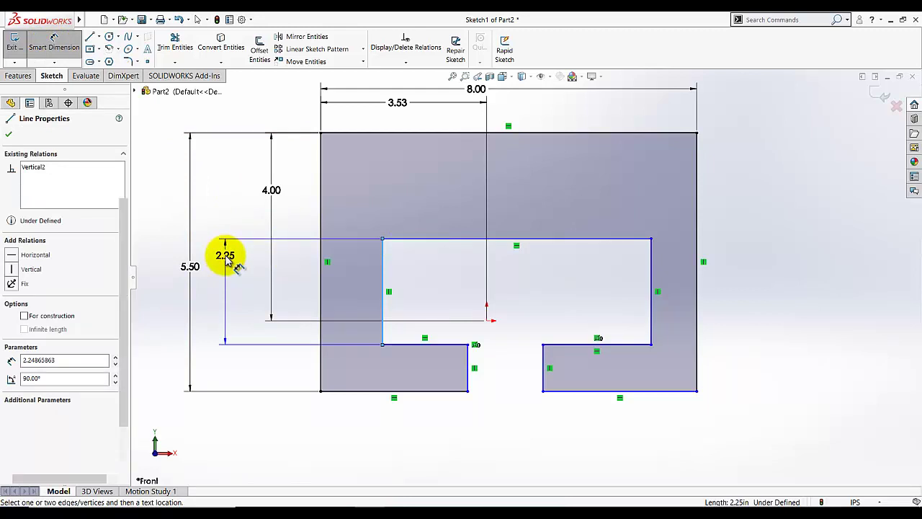
left_click(230, 260)
type("3.5")
key("Return")
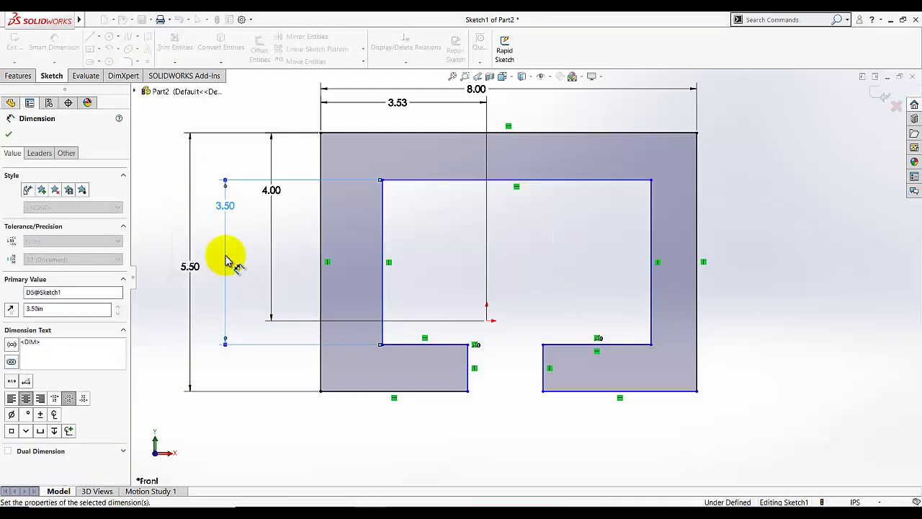
Step: Dimension the width of the inner top edge as 6 in
left_click(588, 180)
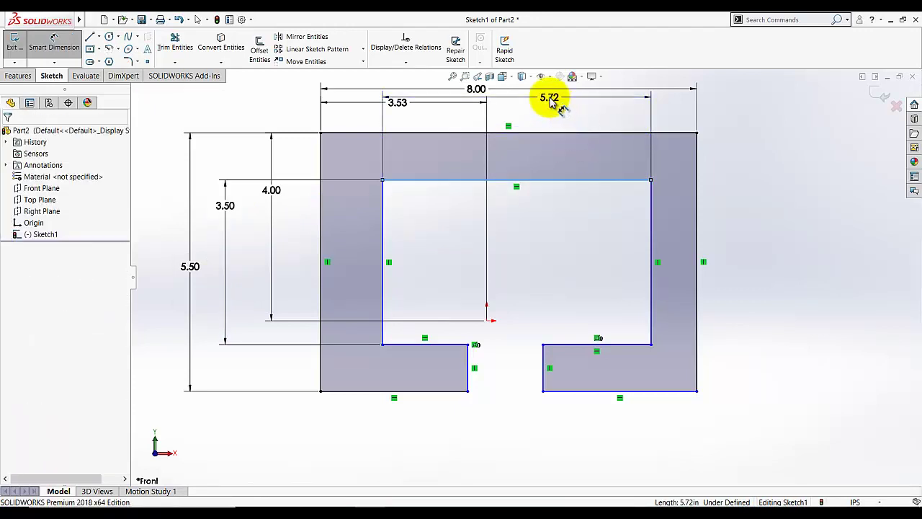
left_click(551, 101)
type("6")
key("Return")
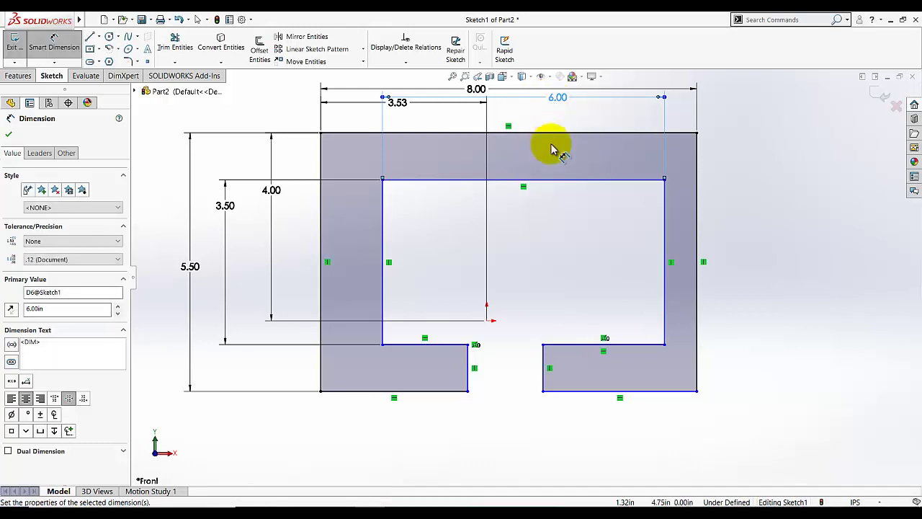
left_click(552, 248)
Step: Move the horizontal dimensions higher above the profile and the vertical dimensions farther out from its outer left edge
scroll(533, 267, "up", 1)
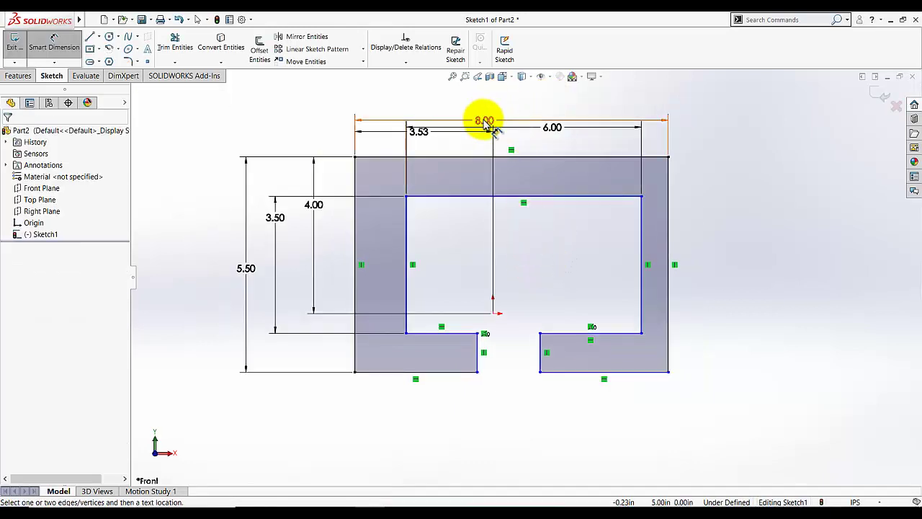
left_click_drag(485, 120, 496, 75)
left_click_drag(551, 133, 546, 90)
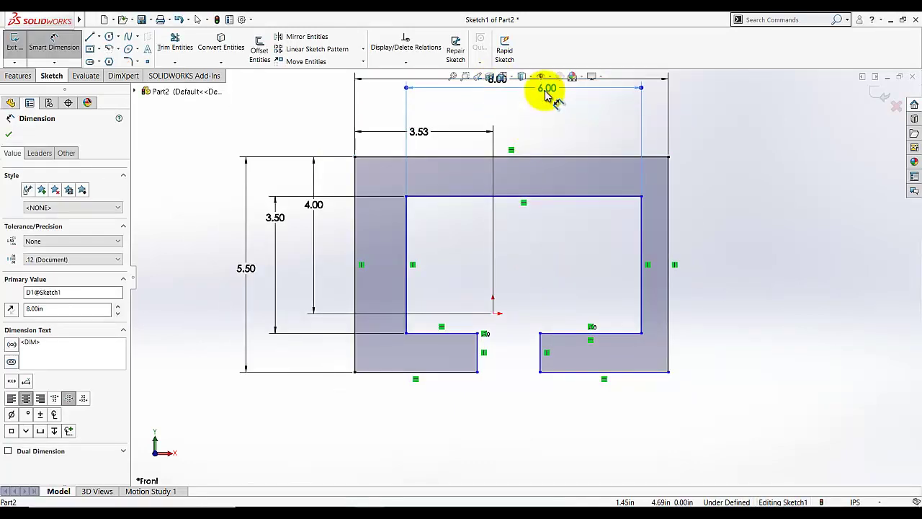
left_click_drag(423, 134, 439, 119)
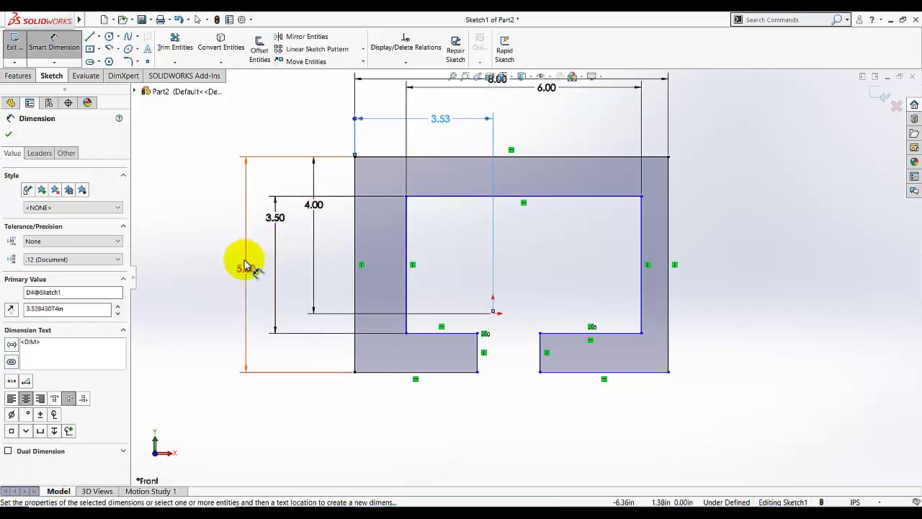
left_click_drag(244, 262, 175, 264)
left_click_drag(276, 220, 202, 229)
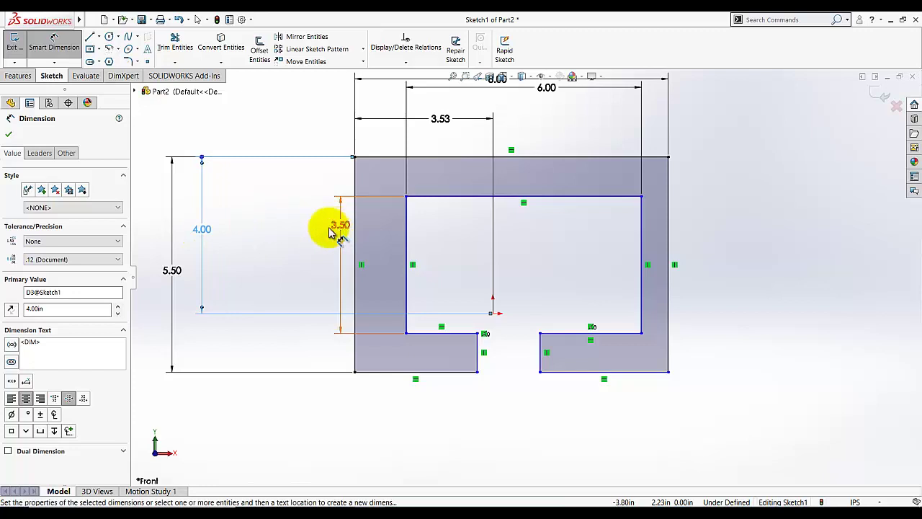
left_click_drag(333, 227, 229, 231)
left_click(292, 248)
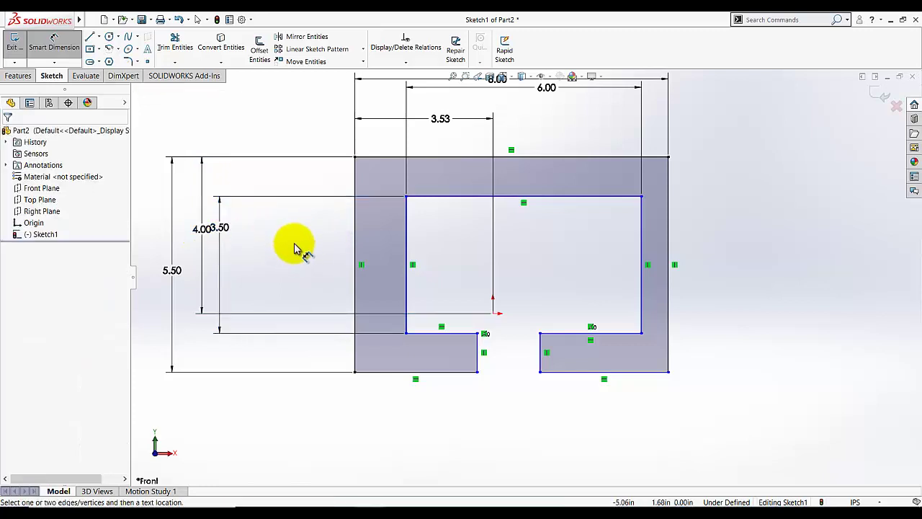
Step: Dimension the horizontal distance from the origin to the inner left edge as 6/2 in
left_click(407, 225)
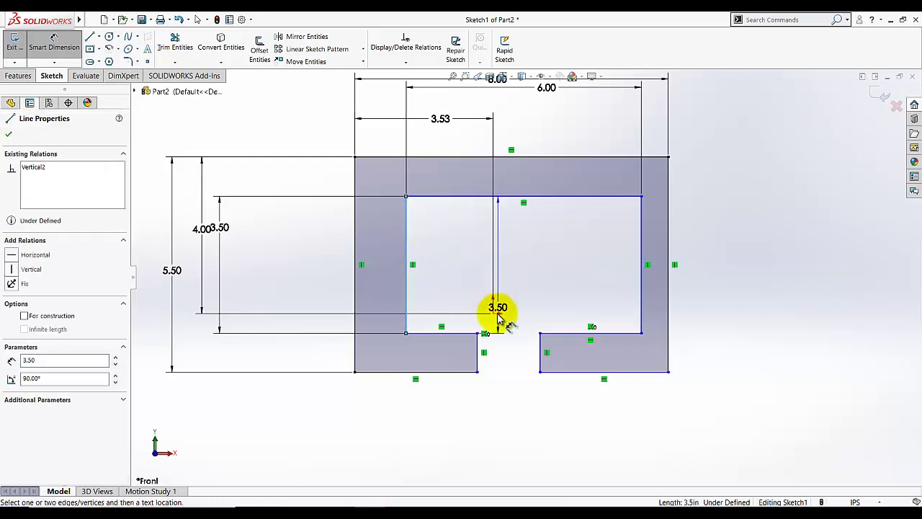
left_click(491, 298)
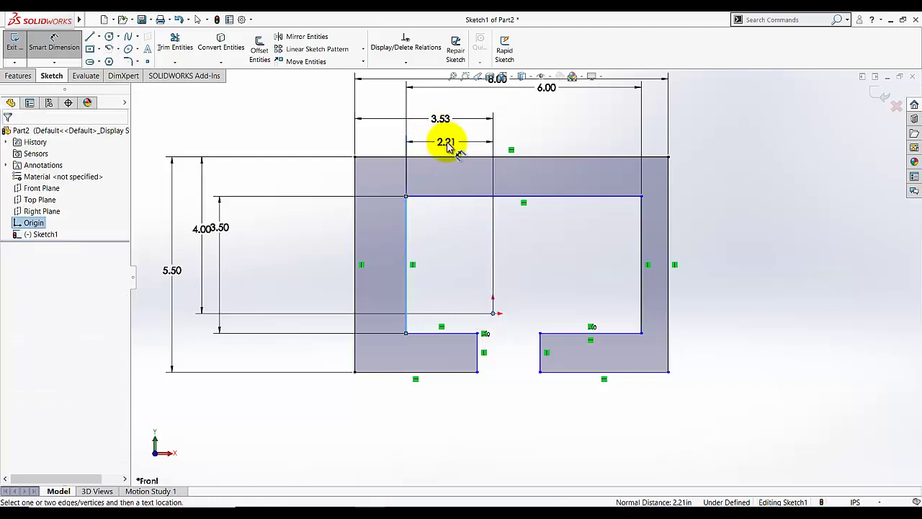
left_click(447, 143)
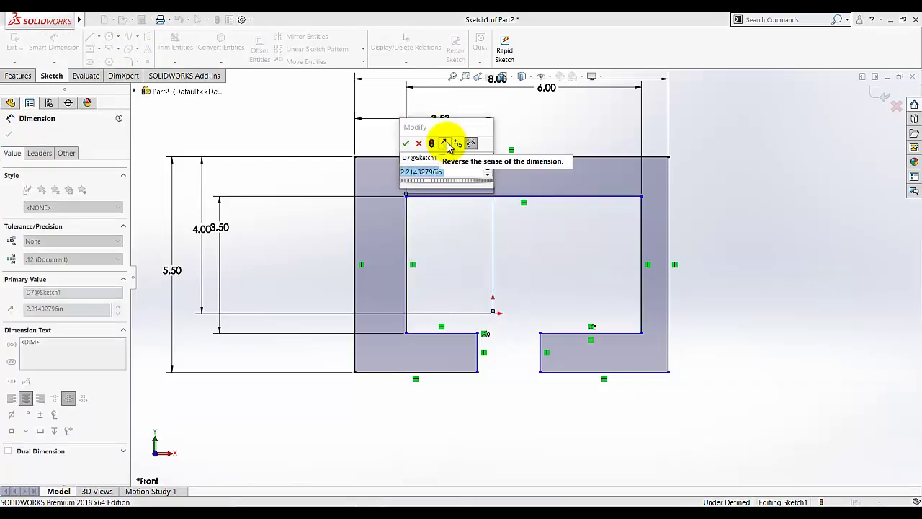
type("6/2")
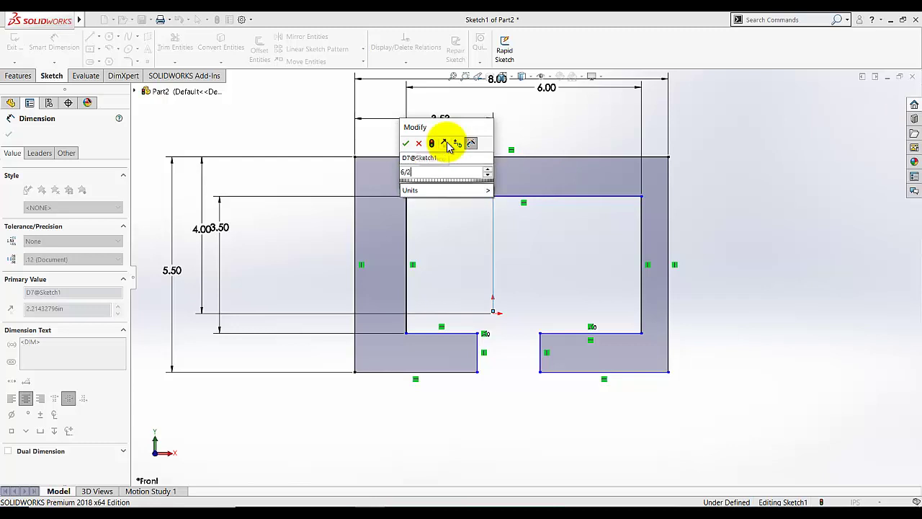
key("Return")
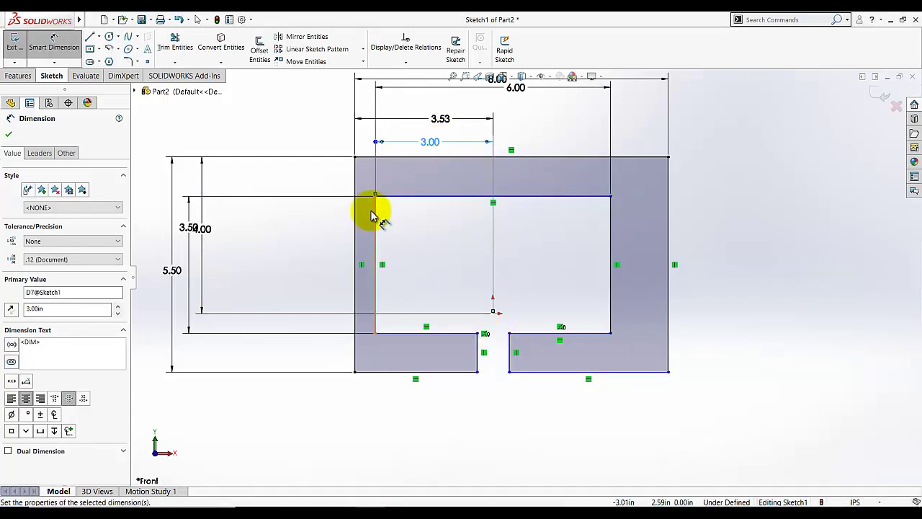
Step: Add a vertical dimension between the inner top edge and the origin, placed beside the outer left edge
left_click(397, 196)
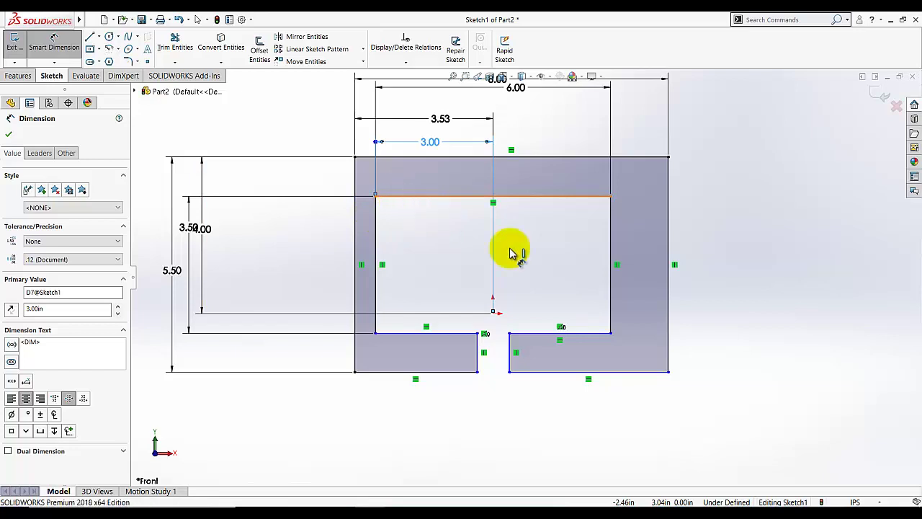
left_click(490, 313)
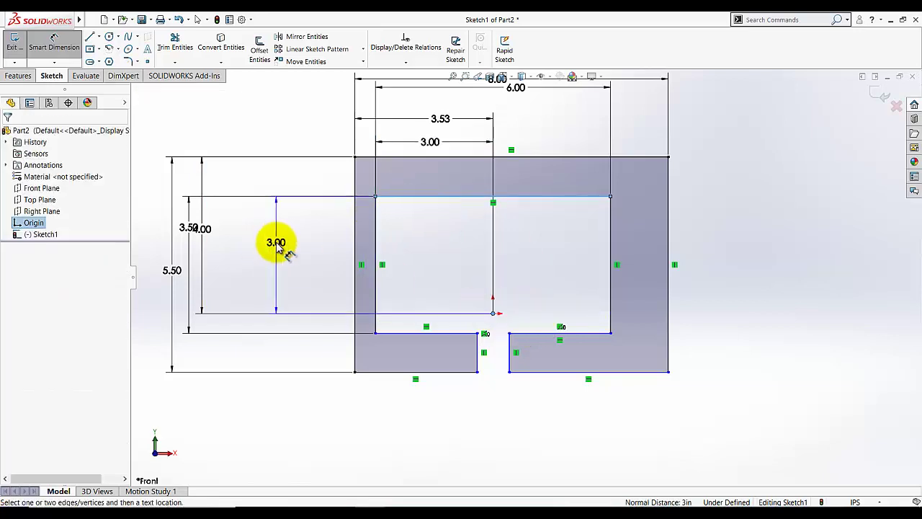
left_click(278, 246)
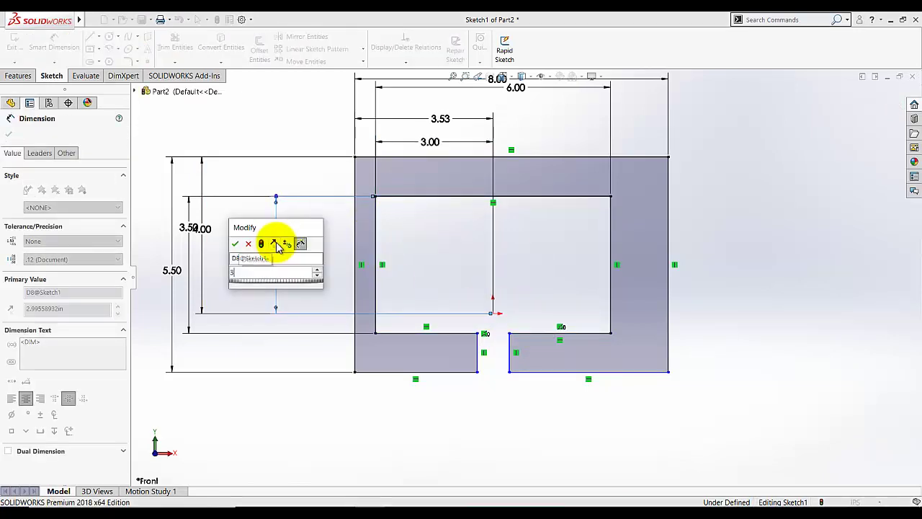
Step: Try setting the vertical distance from the origin to the inner top edge to 1.75 in and undo the change
type("1.75")
key("Return")
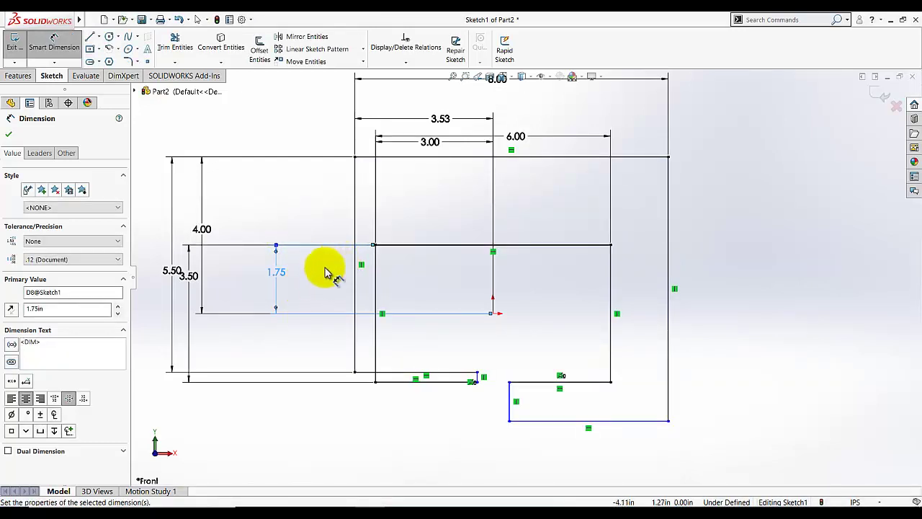
left_click(179, 21)
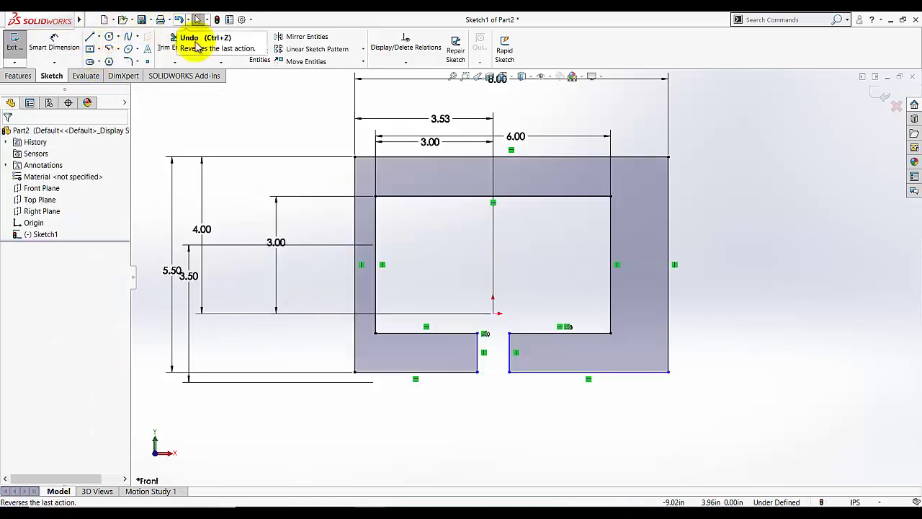
Step: Space out the inner height dimension and the vertical origin-to-inner-top-edge dimension beside the profile
left_click_drag(191, 282, 230, 280)
left_click_drag(277, 245, 299, 249)
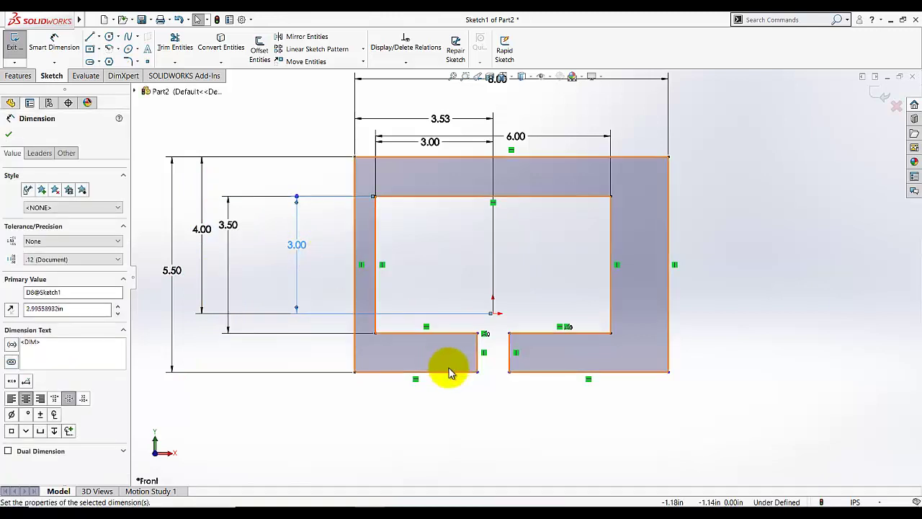
left_click(166, 132)
right_click(297, 246)
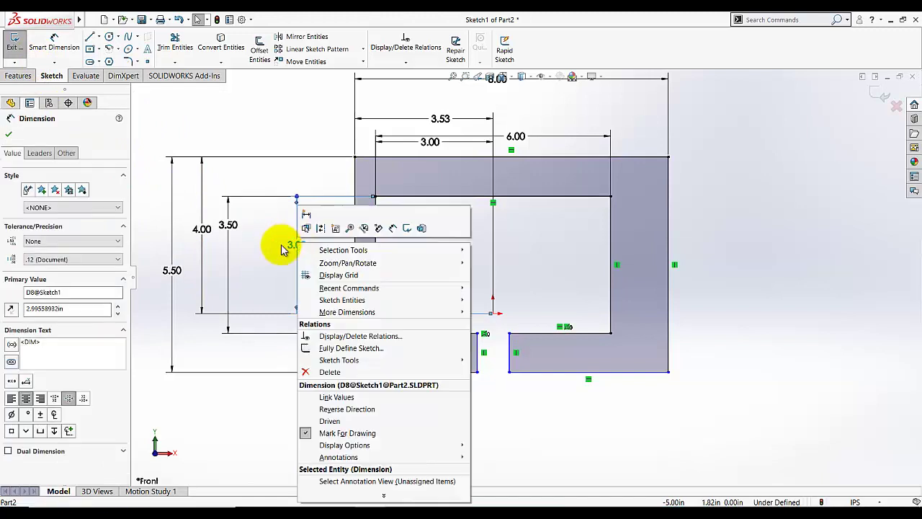
left_click(274, 246)
left_click(233, 228)
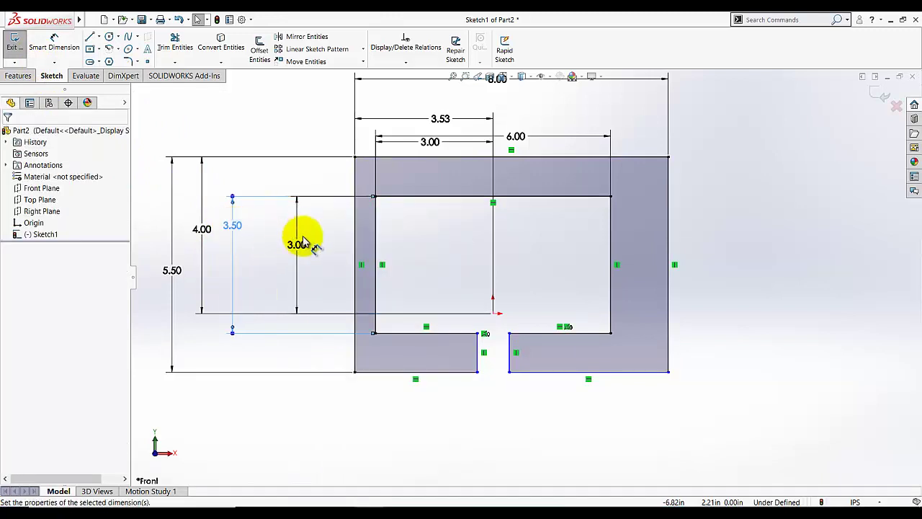
Step: Delete the vertical dimension between the origin and the inner top edge
left_click(301, 247)
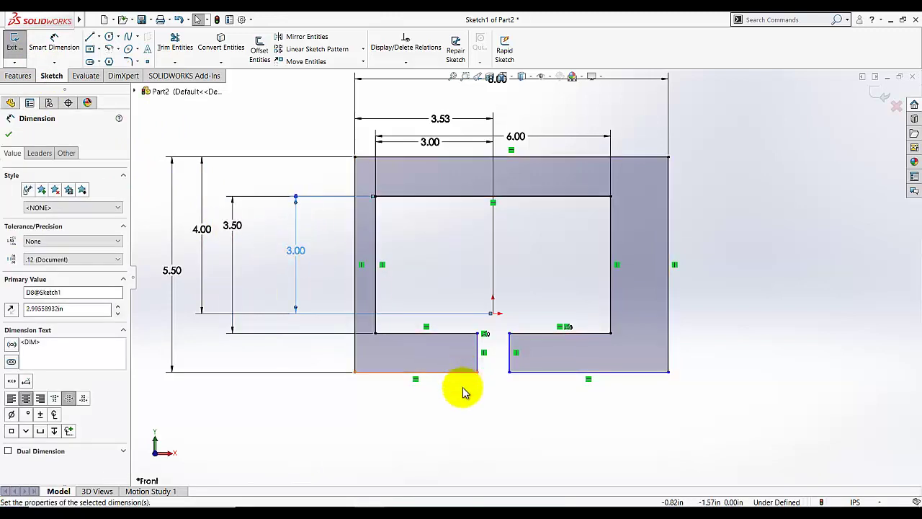
left_click(445, 372)
left_click(255, 309)
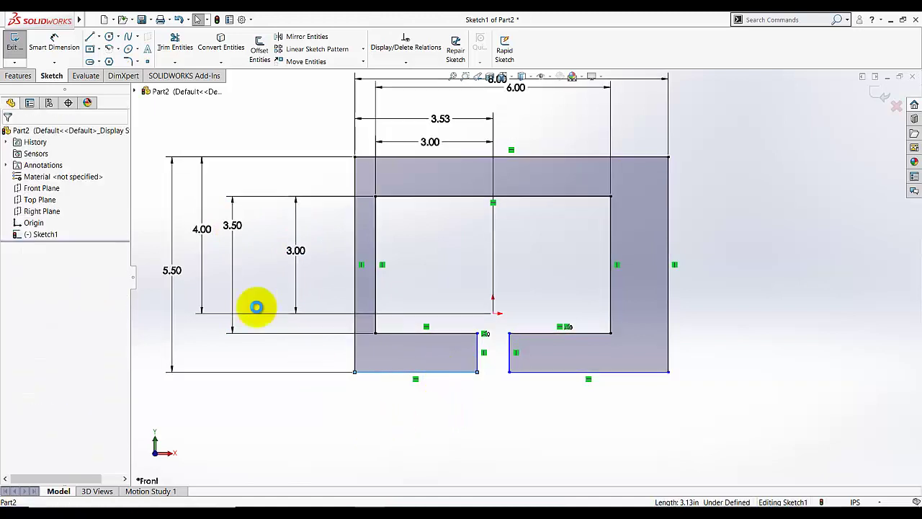
right_click(295, 252)
left_click(317, 378)
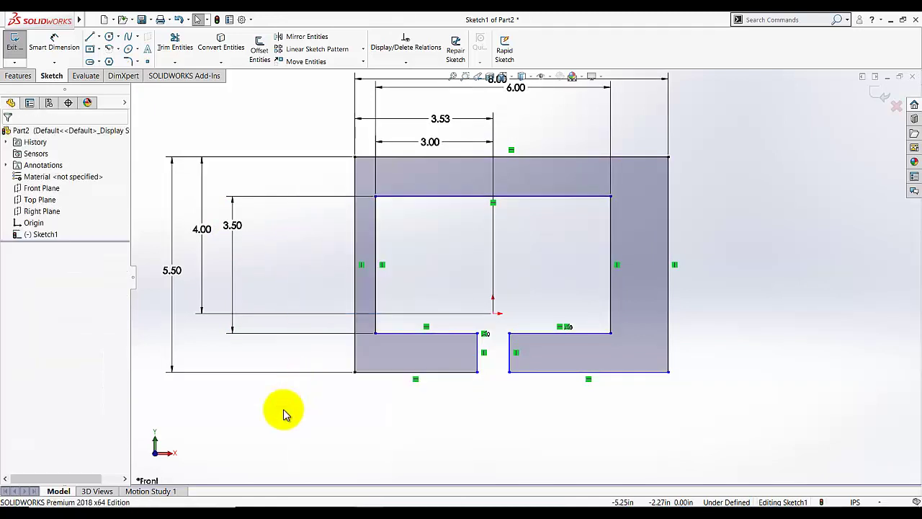
Step: Shift the inner rectangle slightly downward by its lower inner edge, left of the opening
left_click(450, 372)
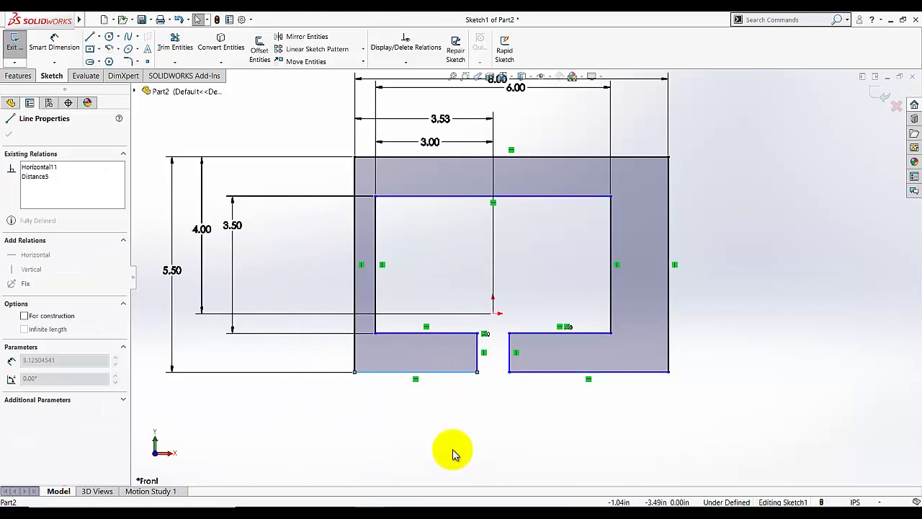
left_click(453, 451)
mouse_move(447, 338)
left_mouse_down()
mouse_move(443, 305)
mouse_move(453, 359)
mouse_move(457, 338)
left_mouse_up()
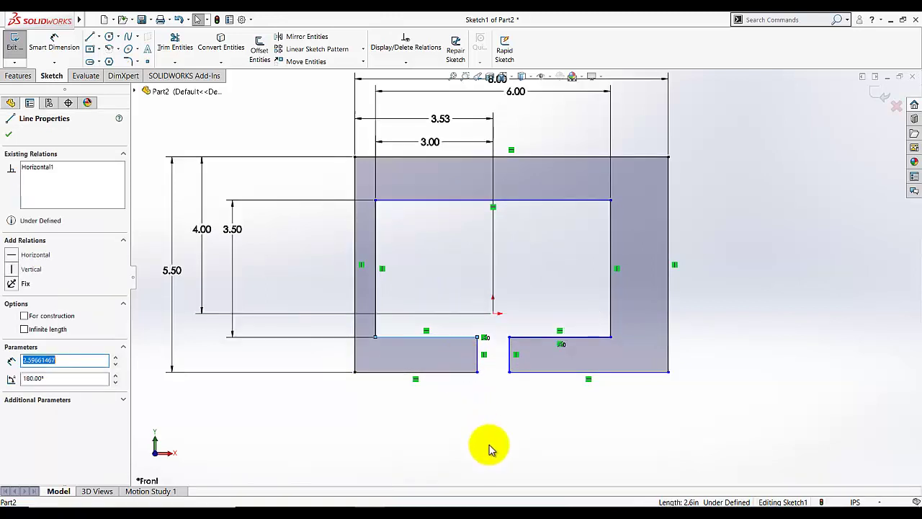
left_click(487, 449)
Step: Set the horizontal distance from the origin to the outer left edge to 8/2 in
key("z")
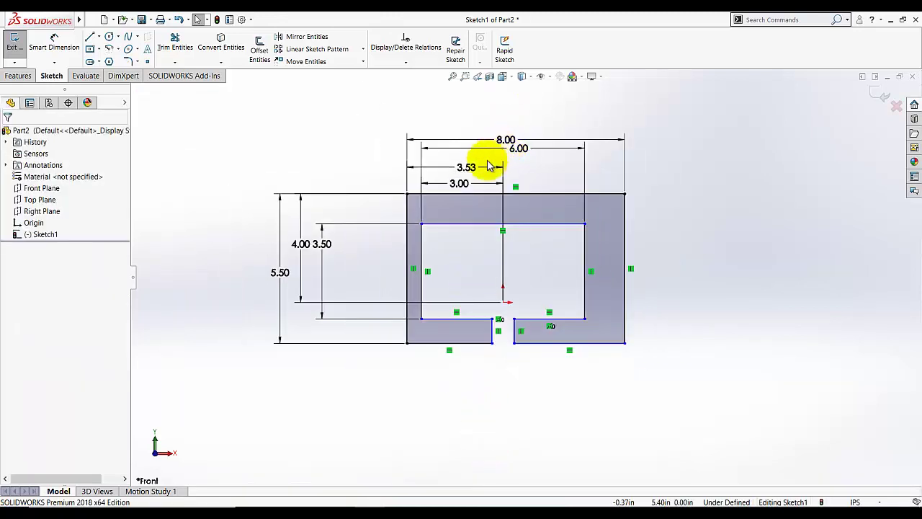
double_click(468, 167)
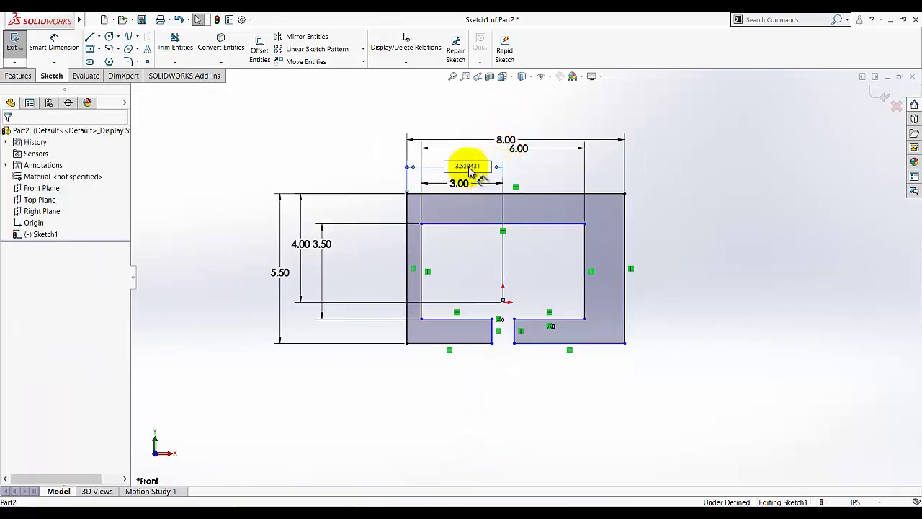
left_click_drag(481, 171, 443, 173)
type("8/")
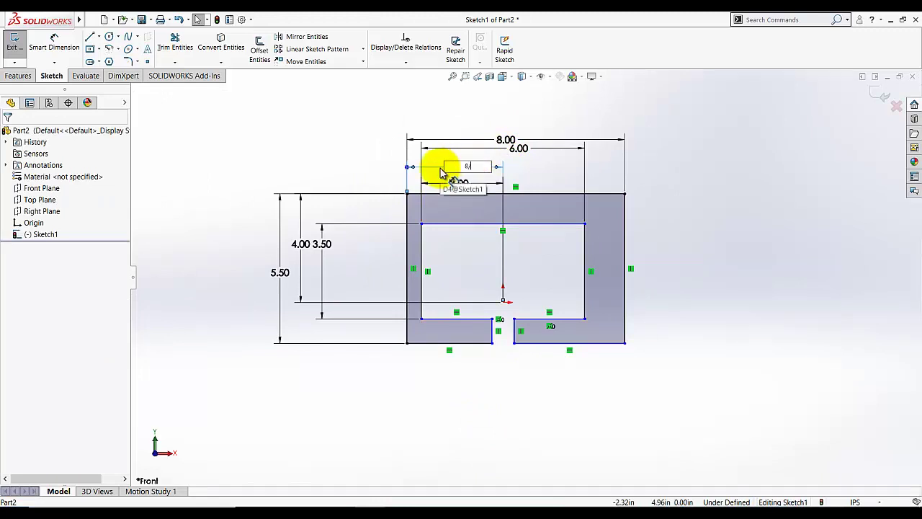
type("2")
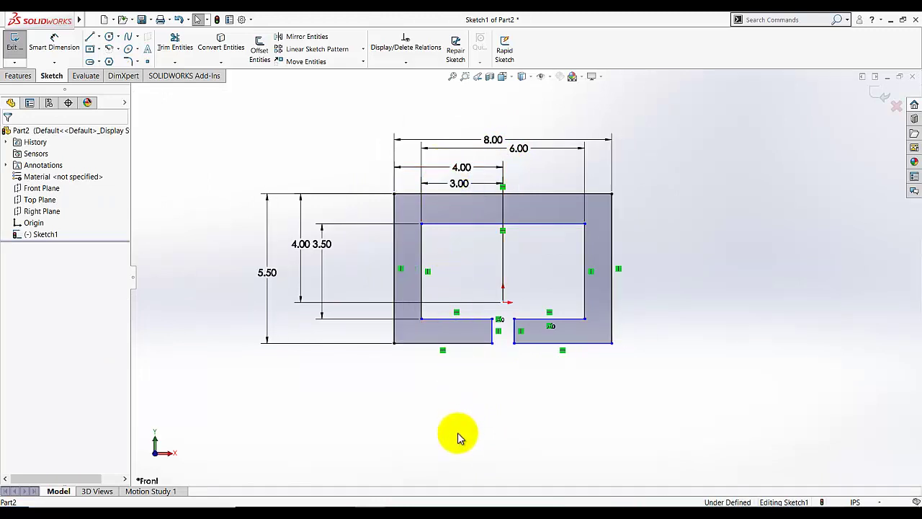
Step: Try setting the vertical distance from the origin to the outer top edge to 5.5/2 in and undo the change
scroll(439, 253, "down", 2)
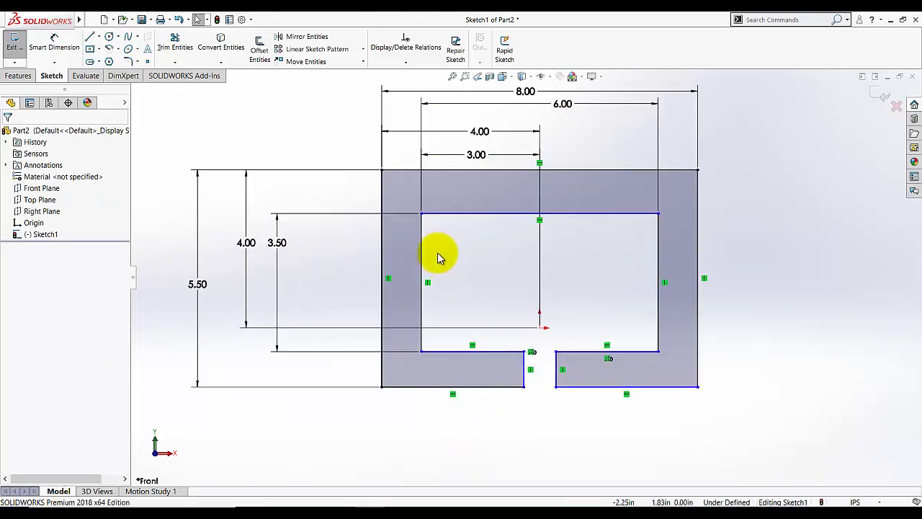
double_click(247, 244)
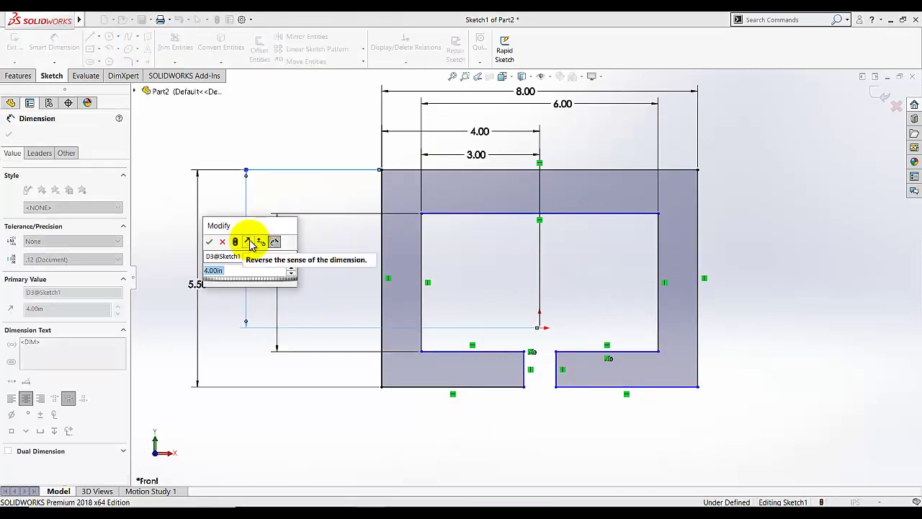
type("5.5")
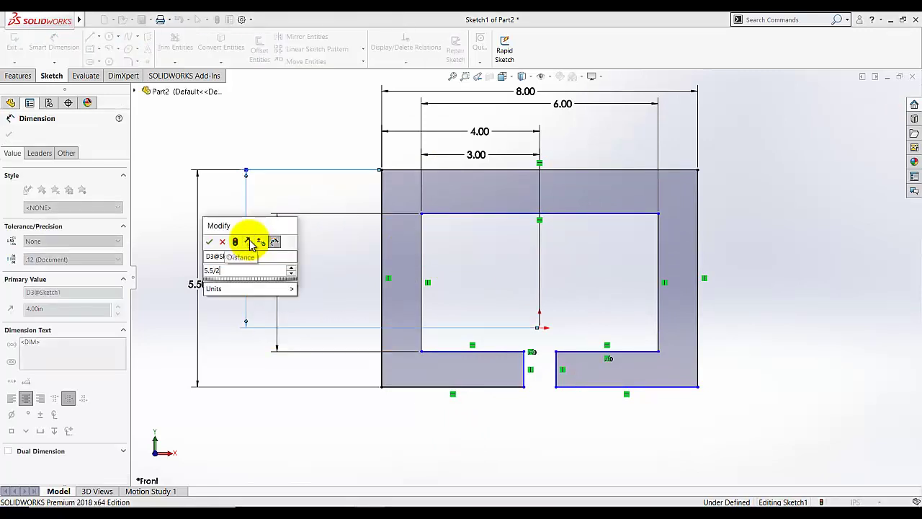
type("/2")
key("Return")
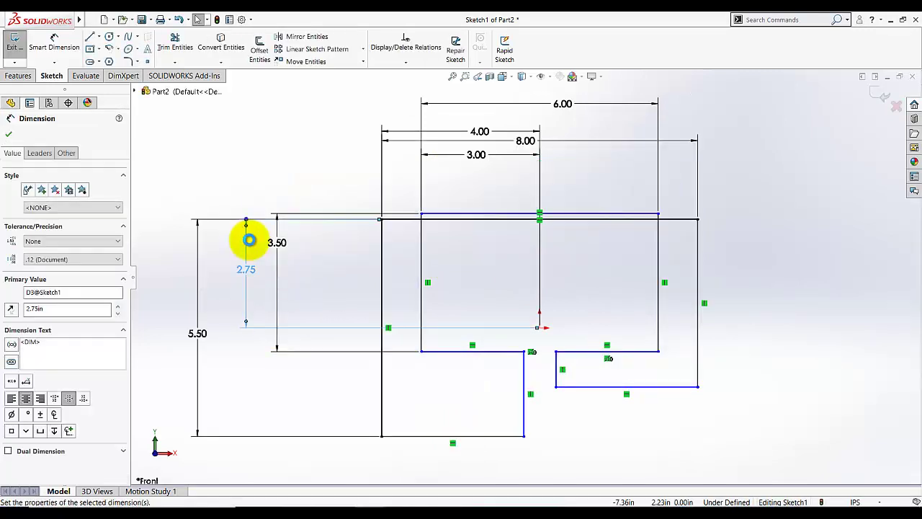
left_click(180, 20)
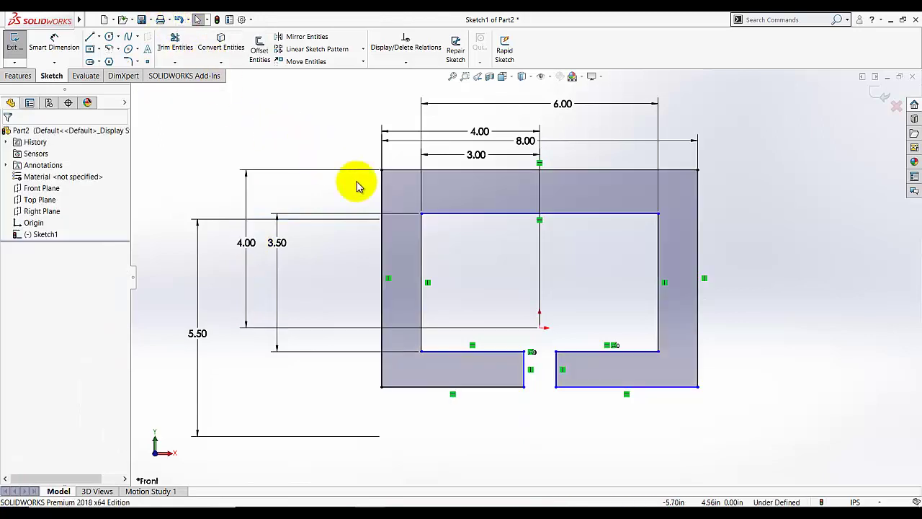
Step: Move the inner height dimension closer to the profile's outer left edge
left_click(286, 258)
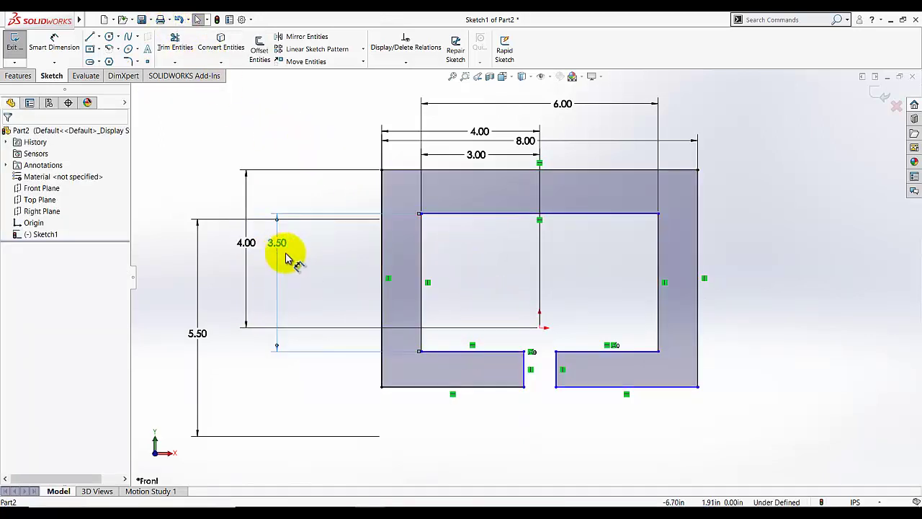
mouse_move(286, 258)
left_mouse_down()
mouse_move(317, 266)
mouse_move(300, 265)
left_mouse_up()
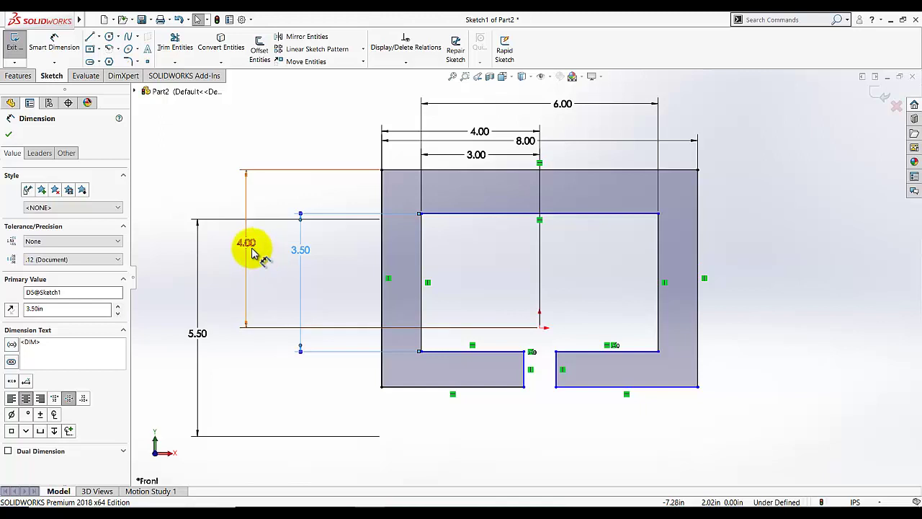
left_click(243, 387)
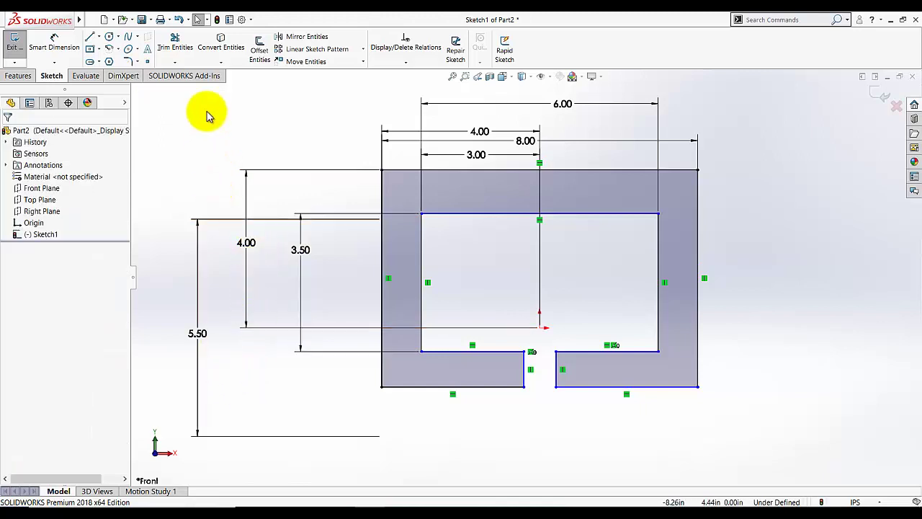
Step: Delete the misplaced outer height dimension and dimension the outer left edge again at 5.50 in
left_click(208, 334)
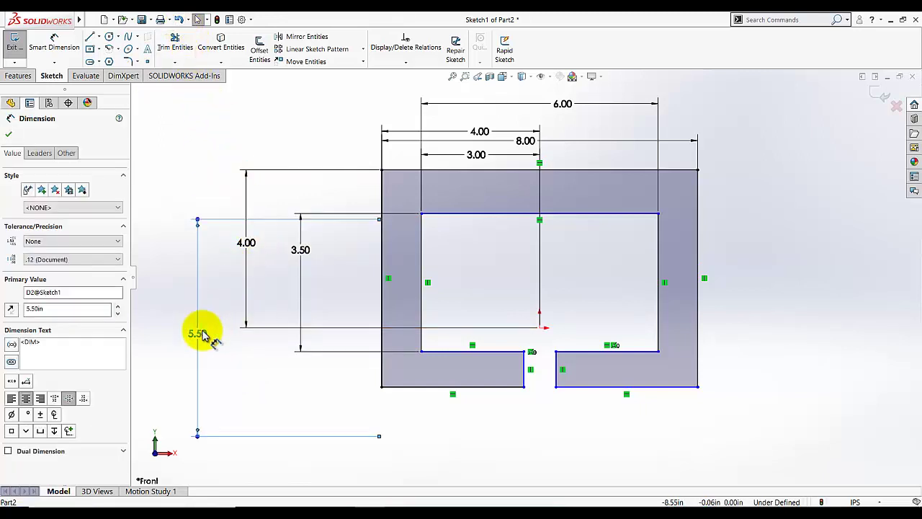
right_click(200, 331)
left_click(235, 402)
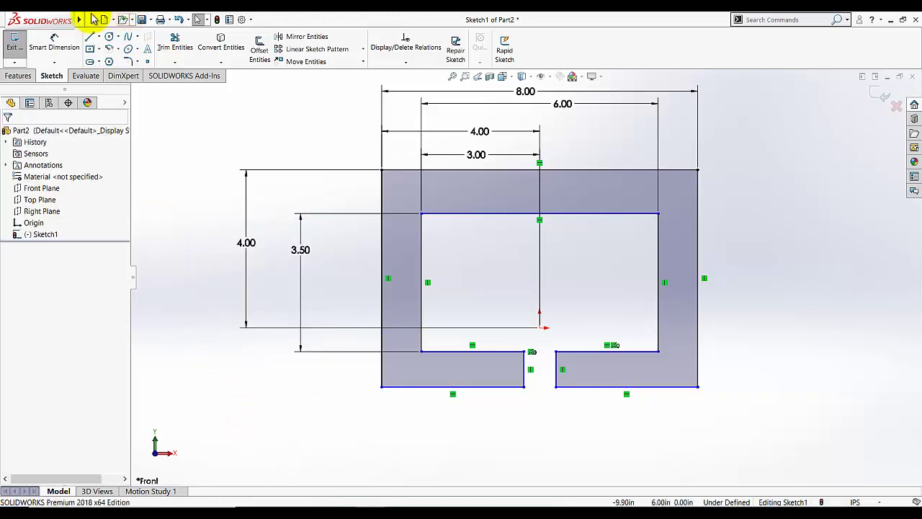
left_click(54, 43)
left_click(384, 191)
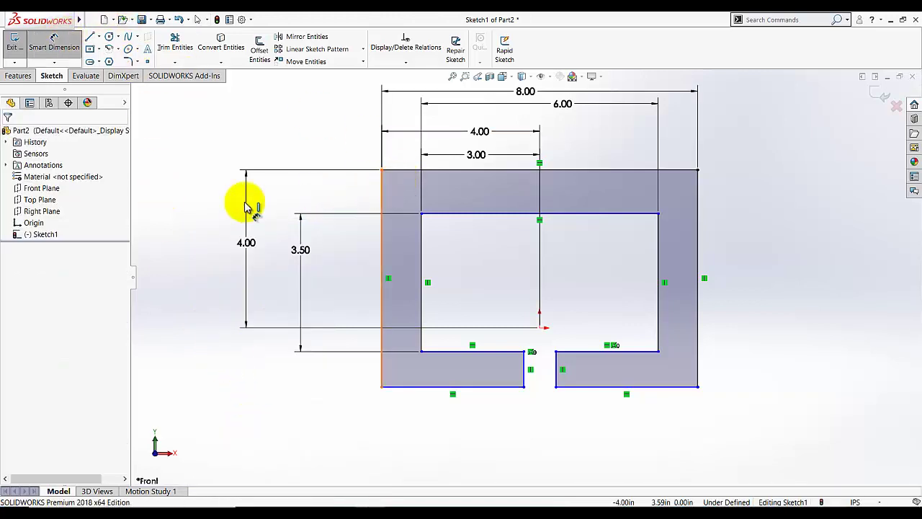
left_click(173, 253)
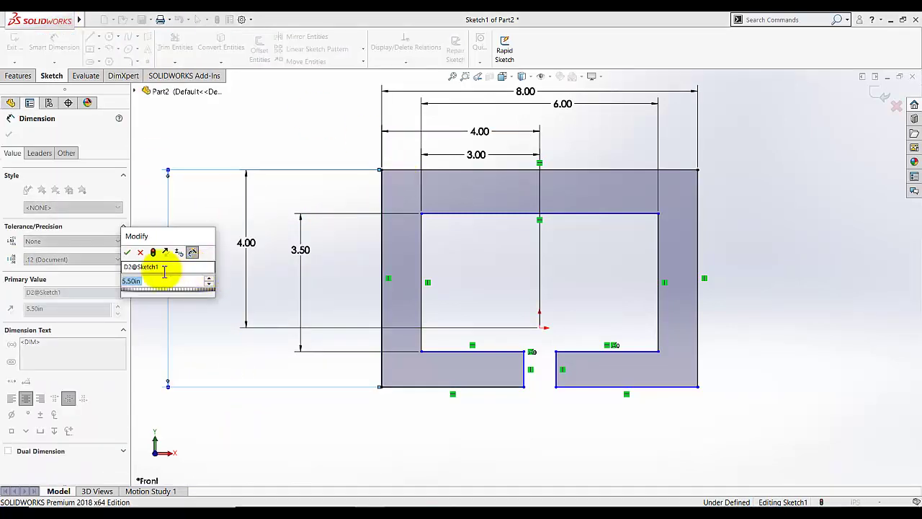
left_click(134, 251)
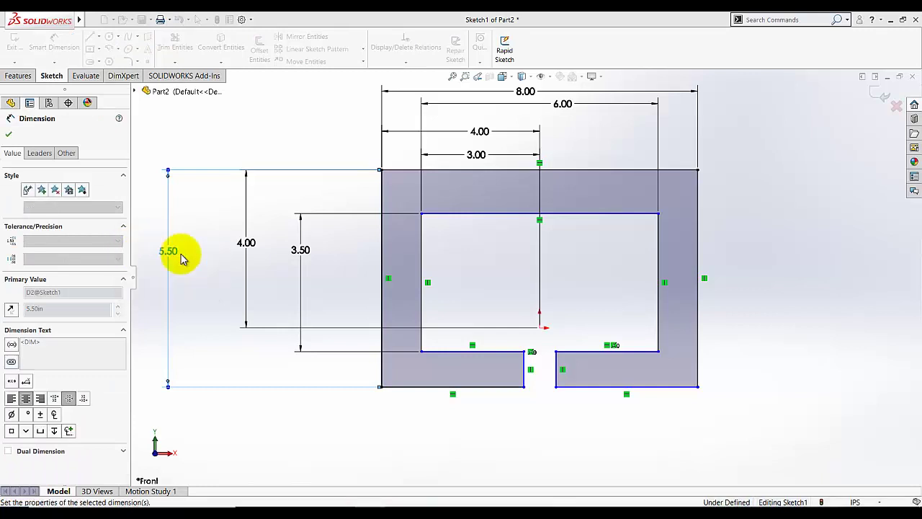
Step: Set the vertical distance from the origin to the outer top edge to 2.75 in
left_click(245, 243)
type("2.75")
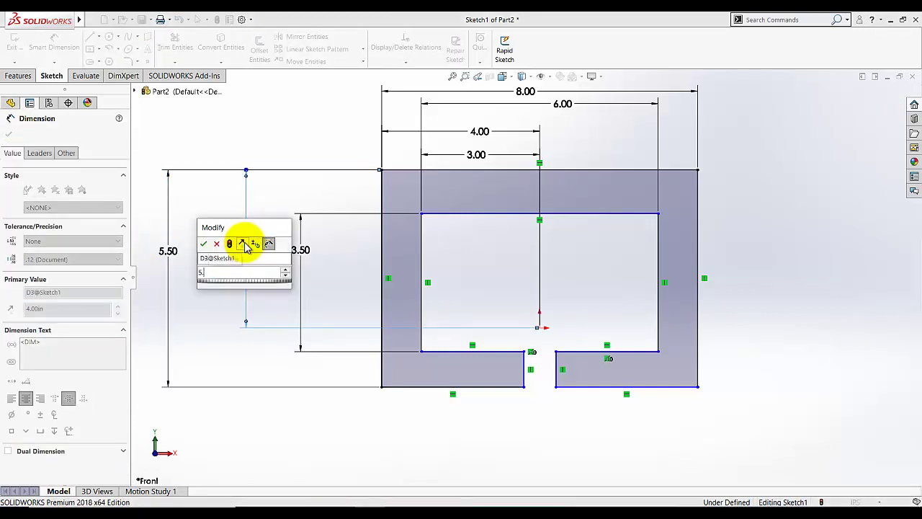
key("Return")
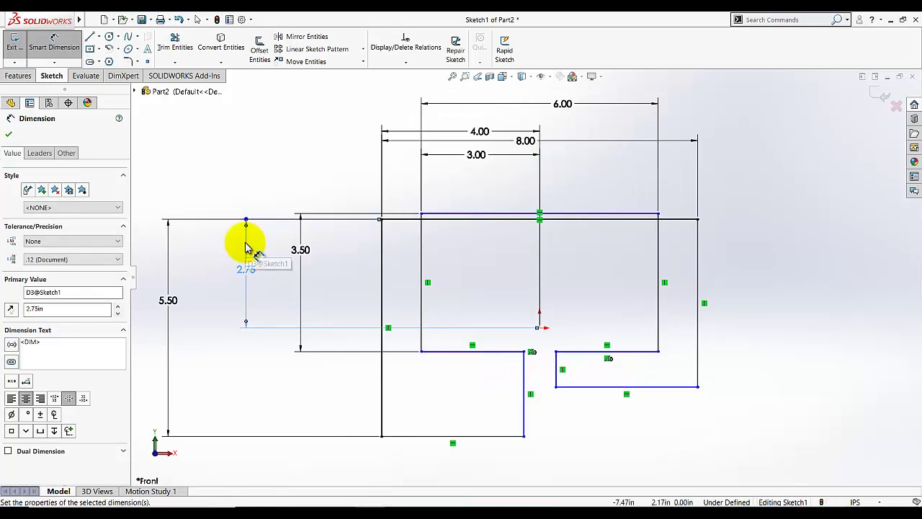
left_click(138, 137)
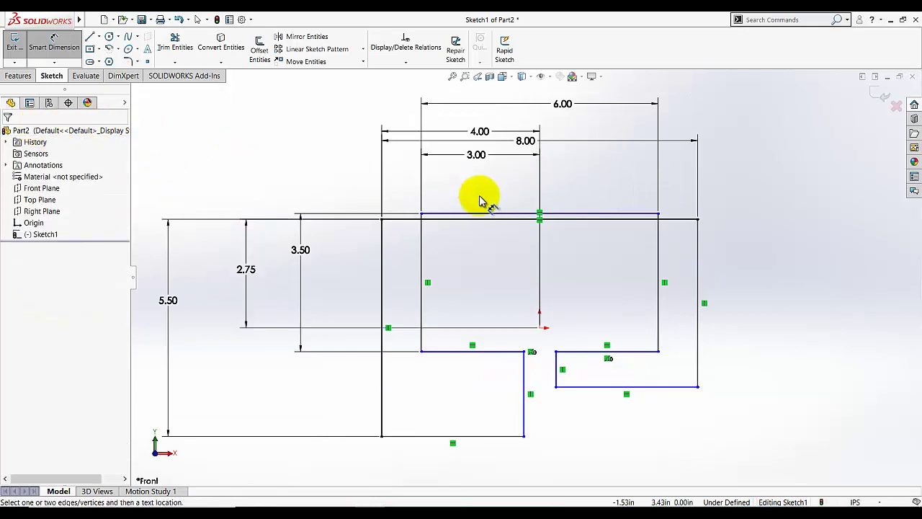
left_click(56, 42)
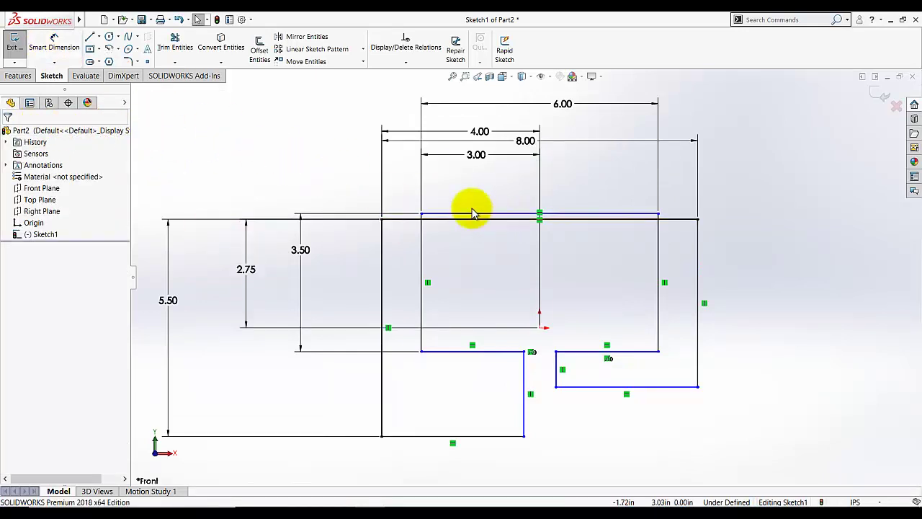
Step: Move the inner top edge below the outer top edge and lower the bottom edge right of the opening to restore the closed profile
mouse_move(476, 218)
left_mouse_down()
mouse_move(486, 259)
mouse_move(485, 246)
left_mouse_up()
left_click_drag(590, 393, 593, 440)
left_click(532, 452)
scroll(532, 452, "down", 2)
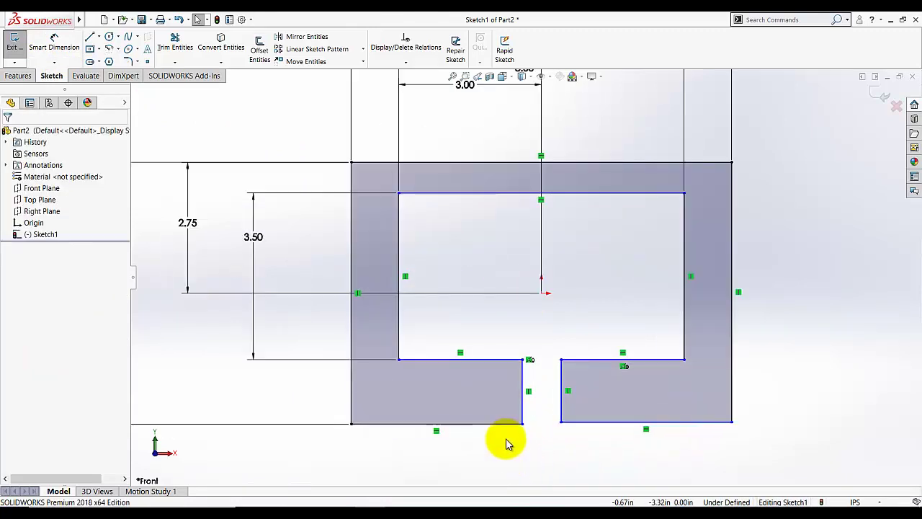
scroll(361, 302, "up", 2)
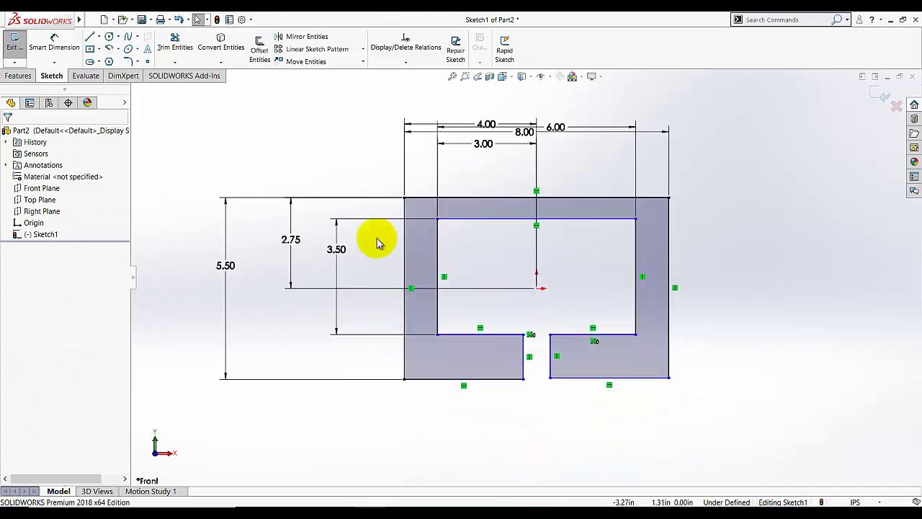
Step: Space out the overall width and the two origin-to-left-edge dimensions above the profile
left_click_drag(525, 134, 523, 88)
left_click(487, 123)
left_click_drag(484, 143, 487, 168)
left_click(485, 245)
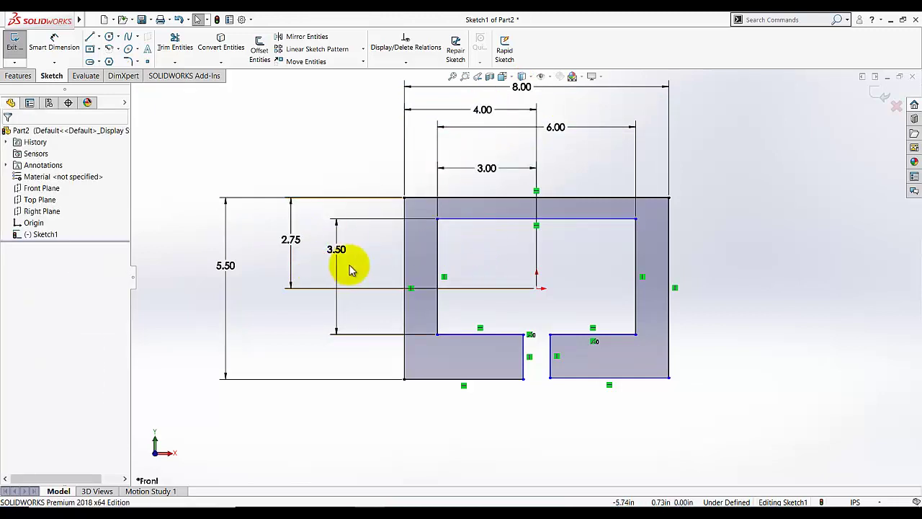
Step: Dimension the vertical distance from the origin to the inner bottom edge left of the opening as 3.5/2 in
left_click(51, 47)
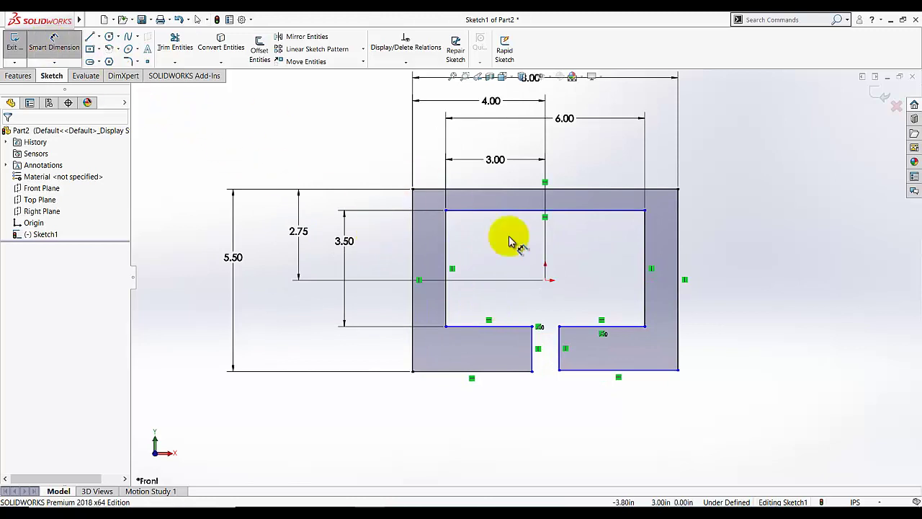
left_click(545, 280)
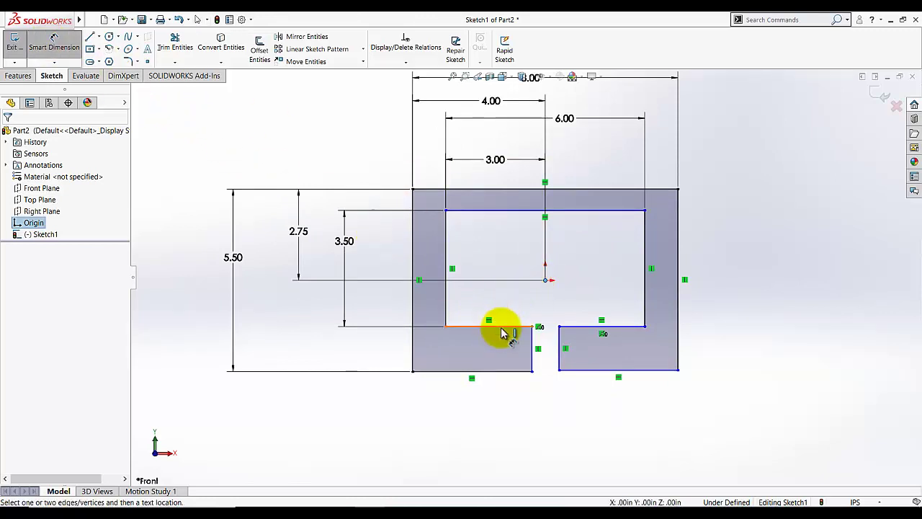
left_click(502, 329)
left_click(387, 308)
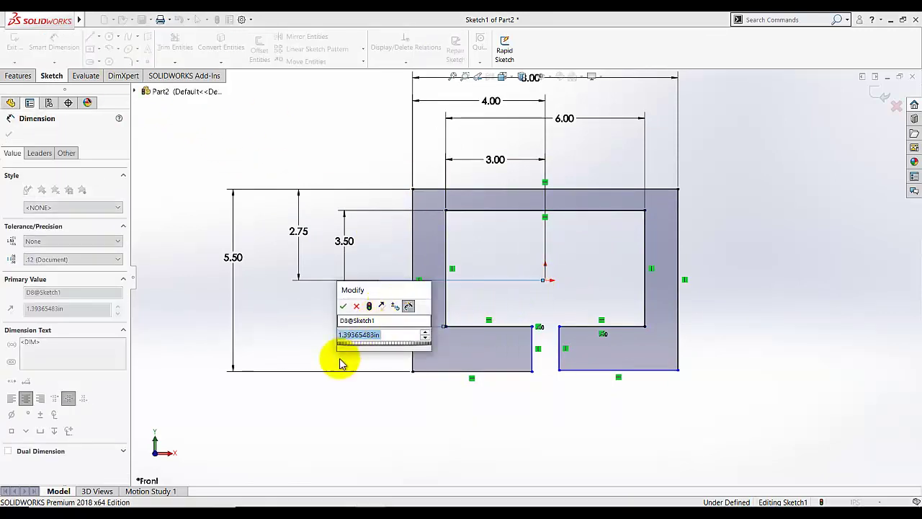
type("3.5/2")
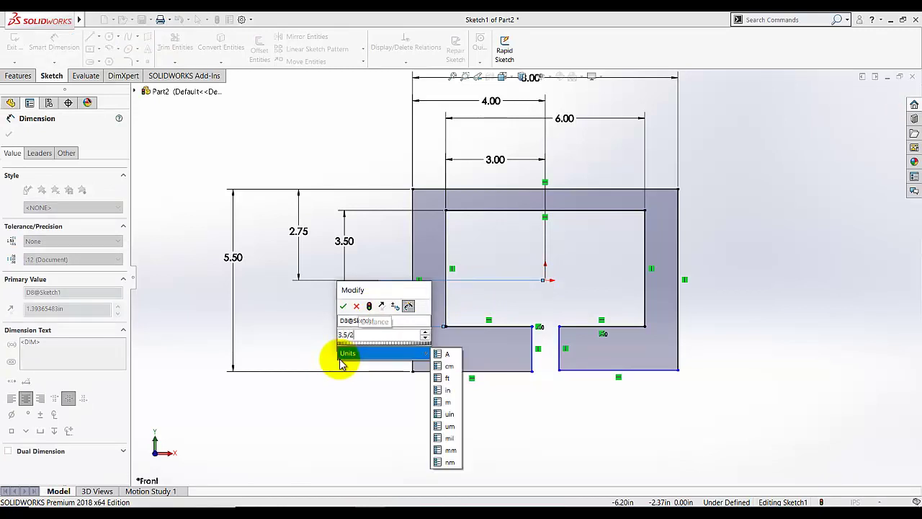
key("Return")
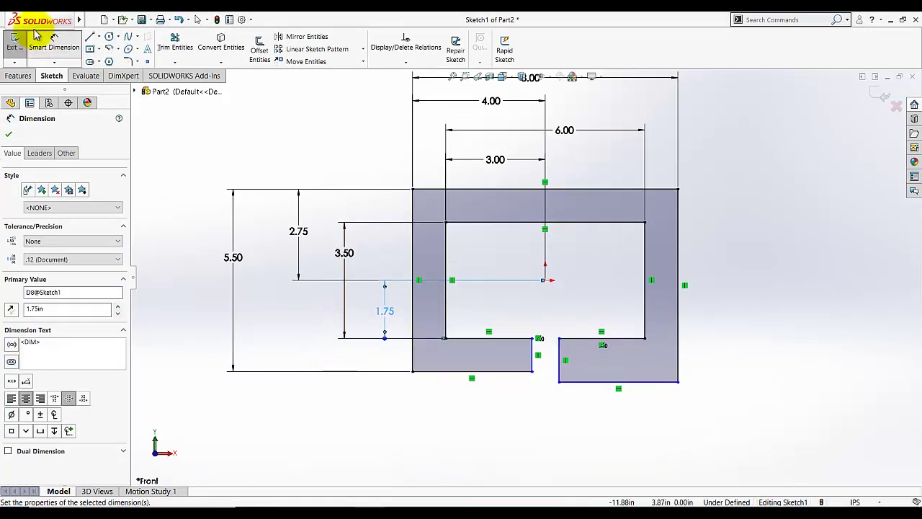
left_click(55, 42)
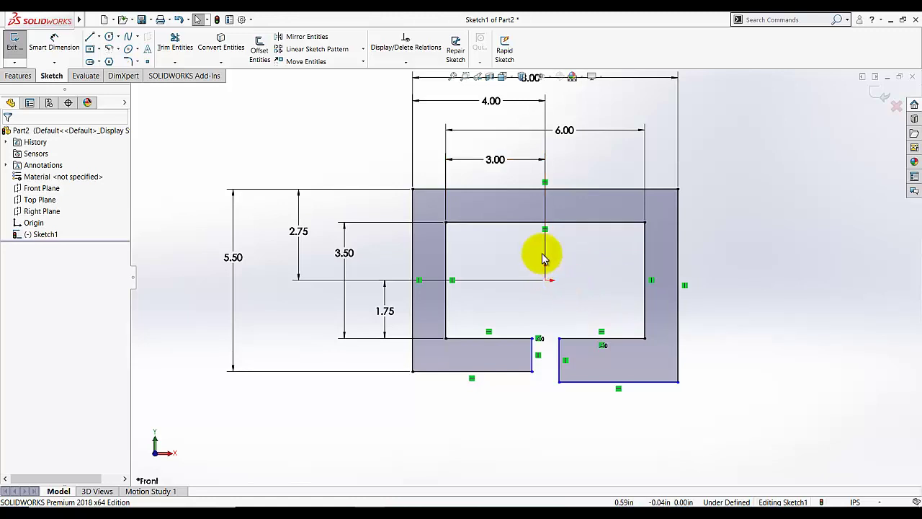
Step: Widen the bottom opening by moving its right edge outward, and add a horizontal relation between the opening's two upper corners
left_click_drag(560, 365, 596, 367)
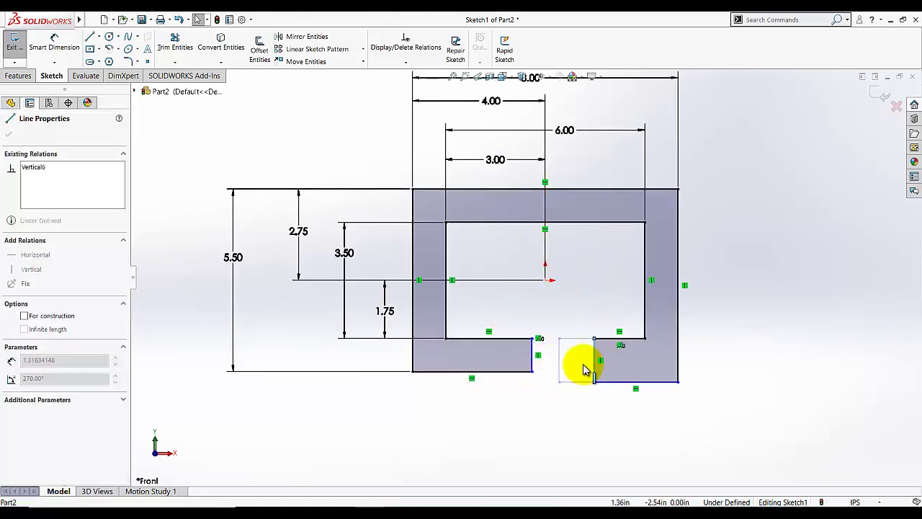
left_click(550, 423)
scroll(570, 382, "down", 3)
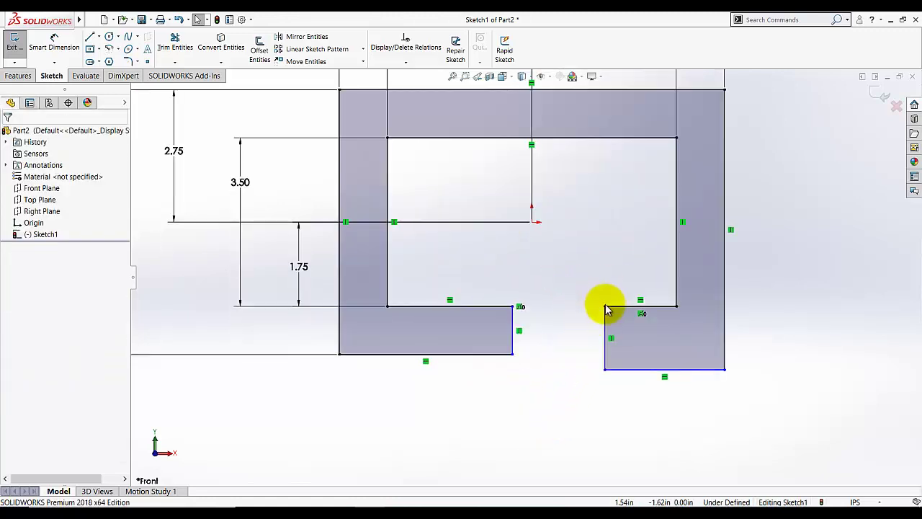
left_click(406, 62)
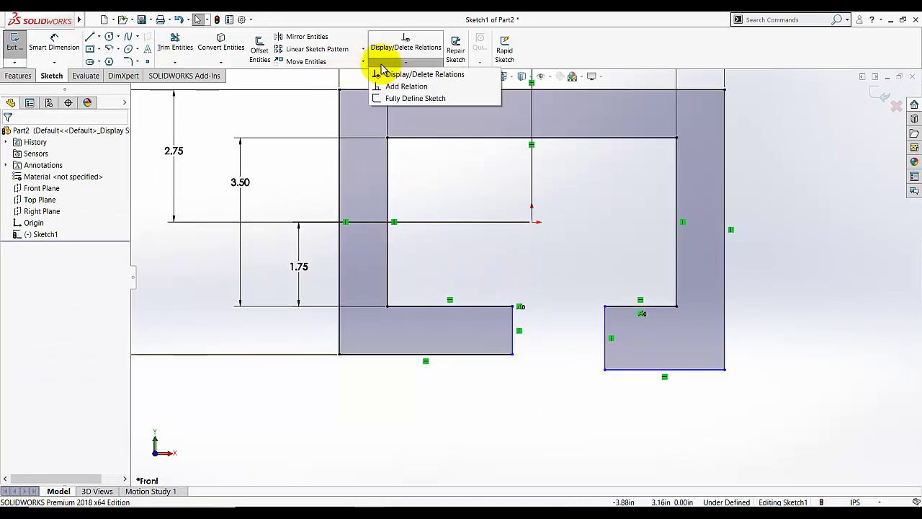
left_click(379, 85)
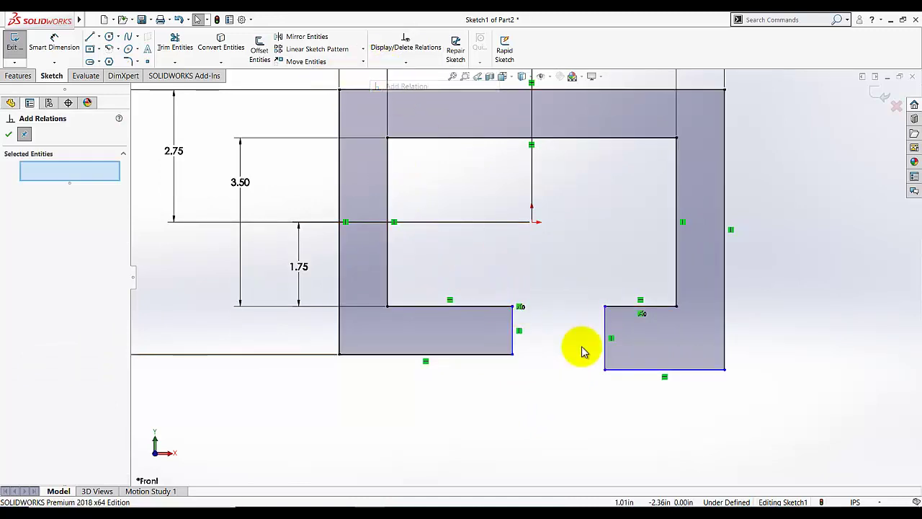
left_click(512, 307)
left_click(605, 307)
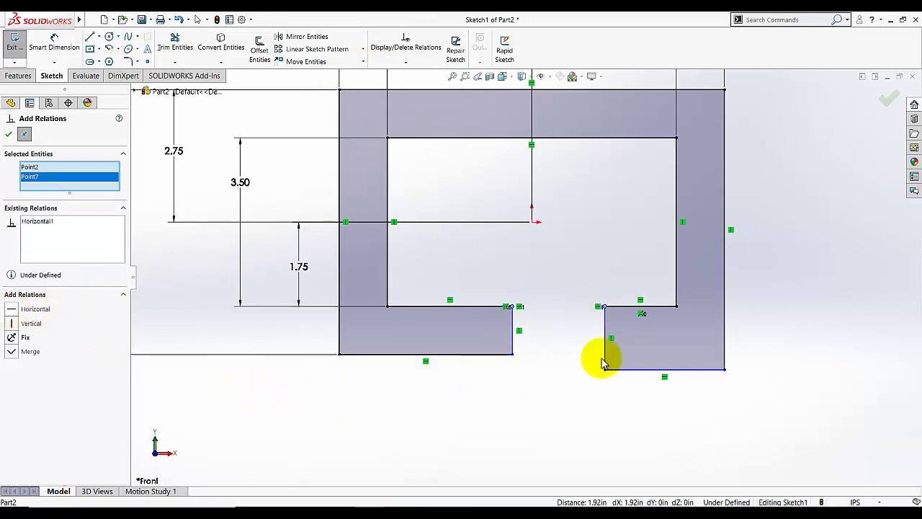
left_click(8, 134)
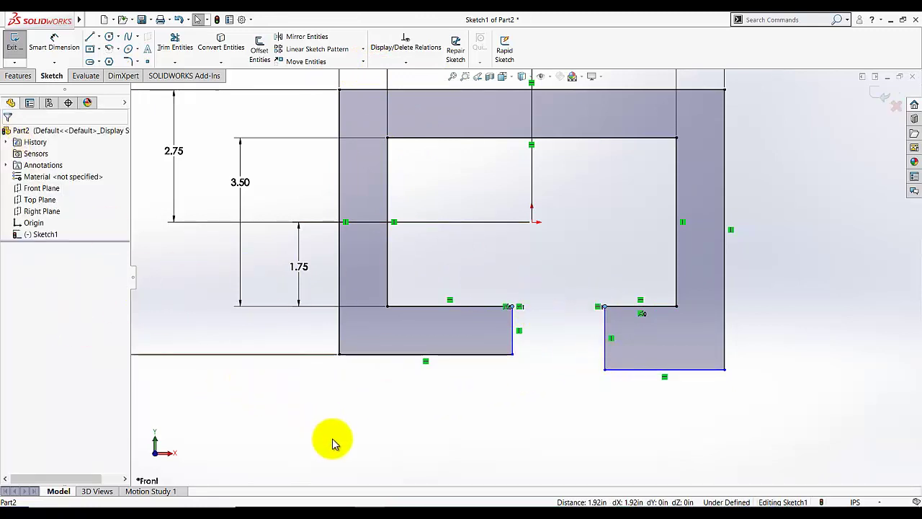
Step: Add a horizontal relation between the two lower corners of the bottom opening
left_click(409, 61)
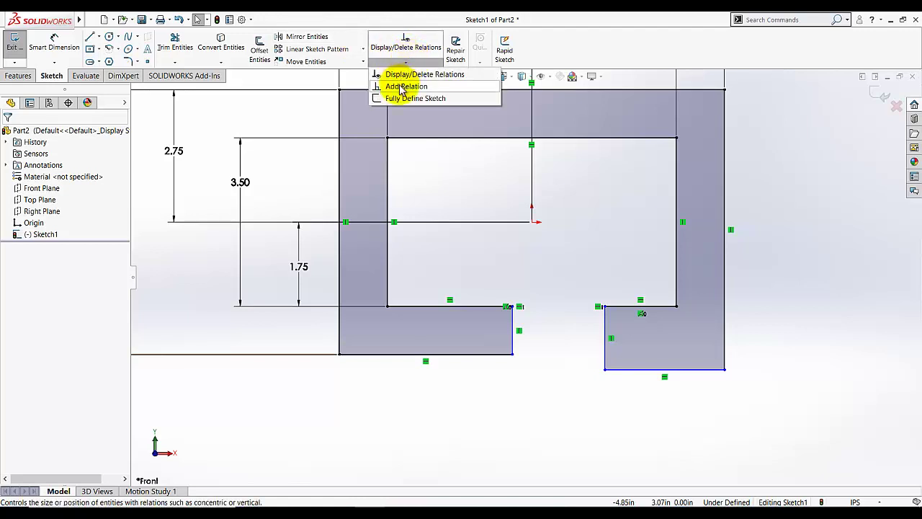
left_click(409, 82)
left_click(513, 354)
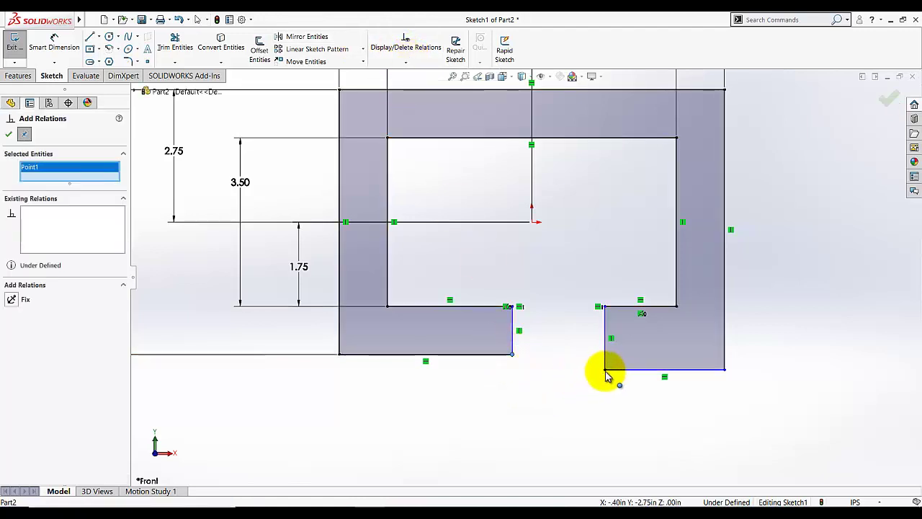
left_click(606, 371)
left_click(12, 310)
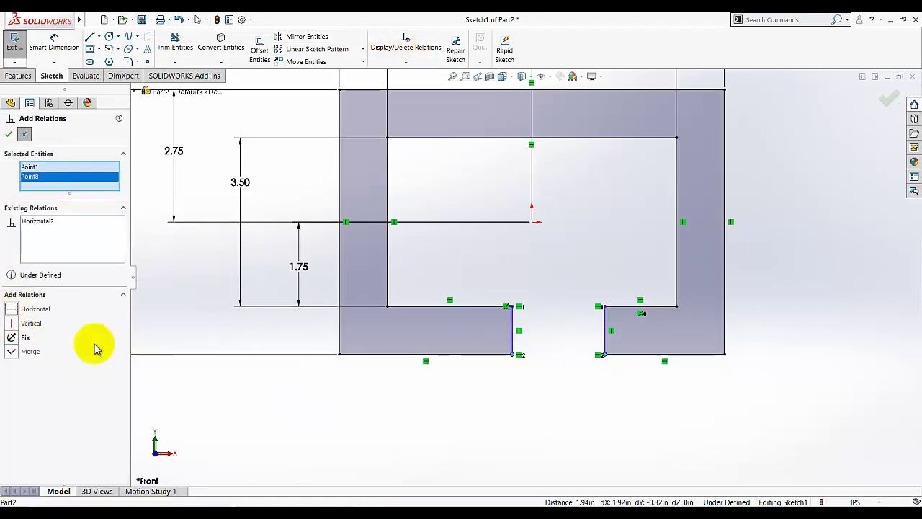
left_click(9, 135)
Step: Dimension the width between the two vertical edges of the bottom opening as 1.5 in
left_click(54, 41)
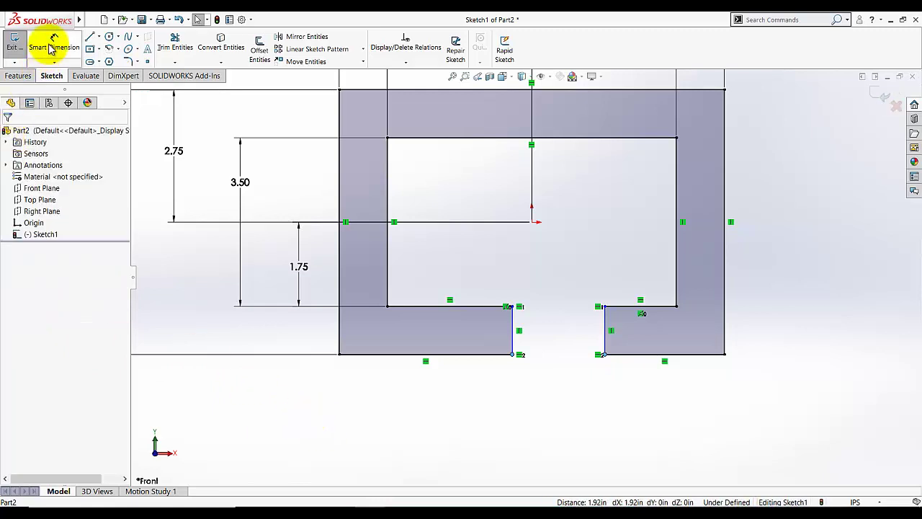
left_click(512, 339)
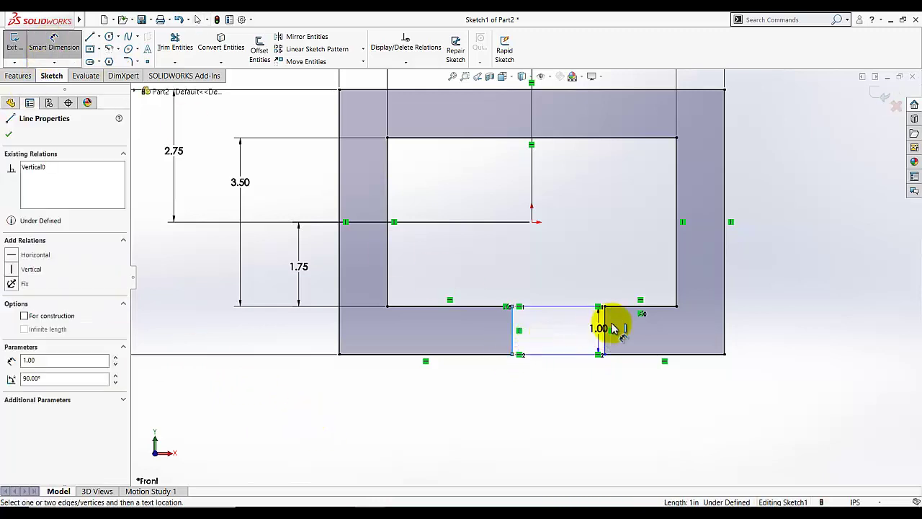
left_click(605, 328)
left_click(566, 398)
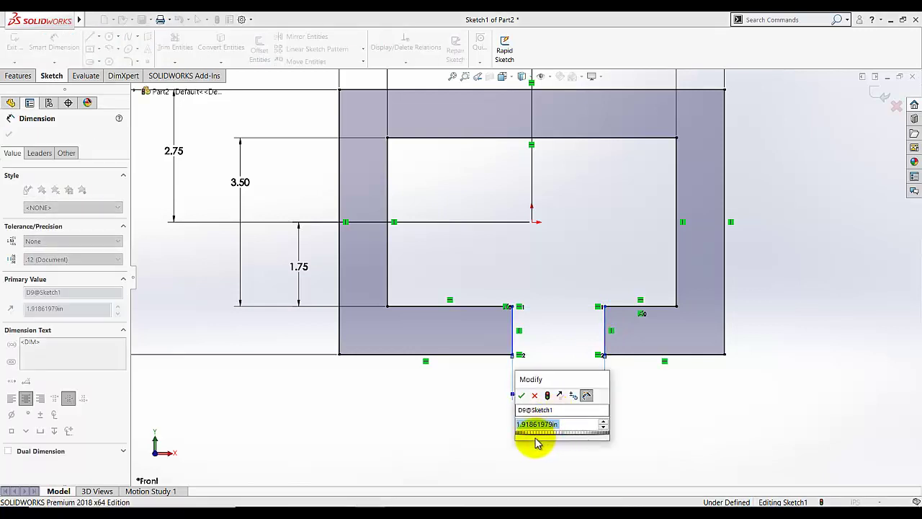
type("1.5")
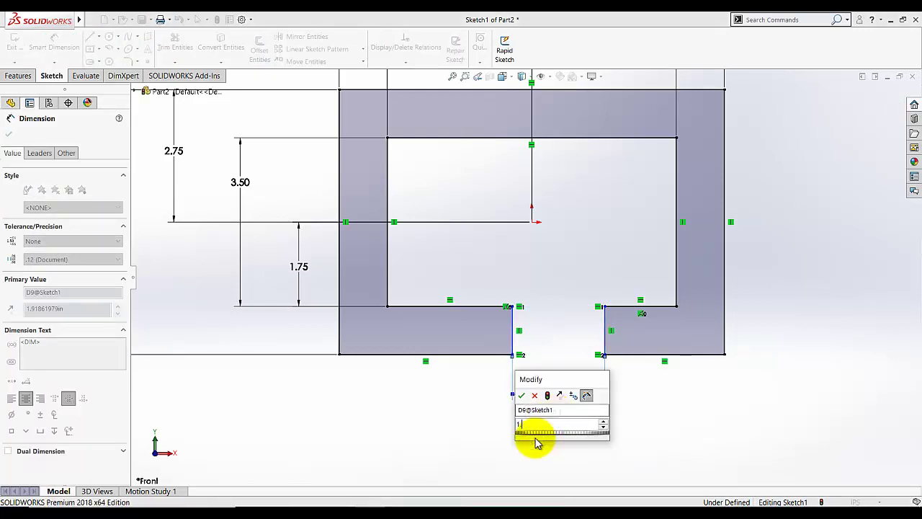
key("Return")
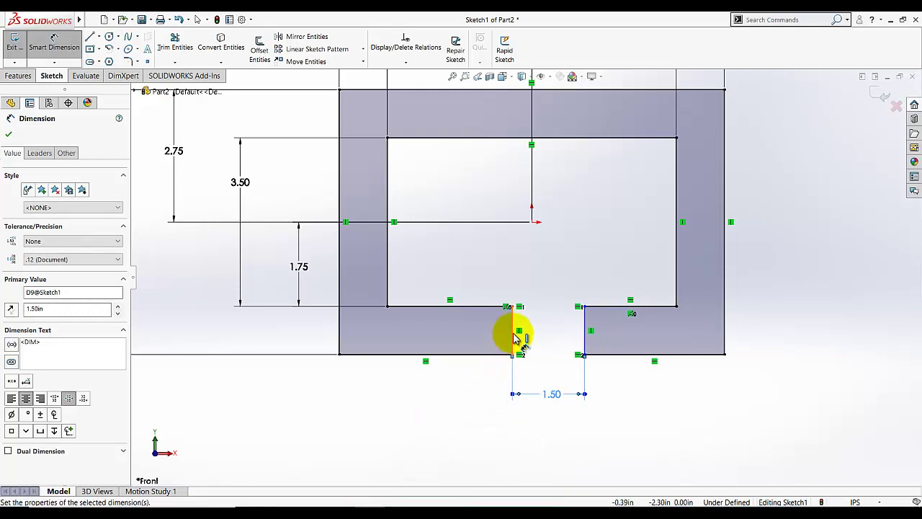
Step: Dimension the horizontal distance from the origin to the opening's left edge as 0.75 in
left_click(533, 213)
left_click(535, 222)
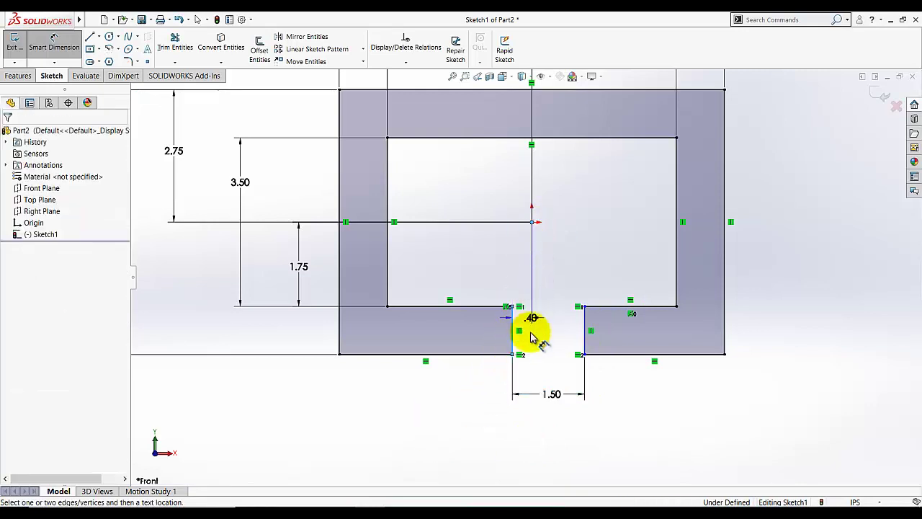
left_click(529, 375)
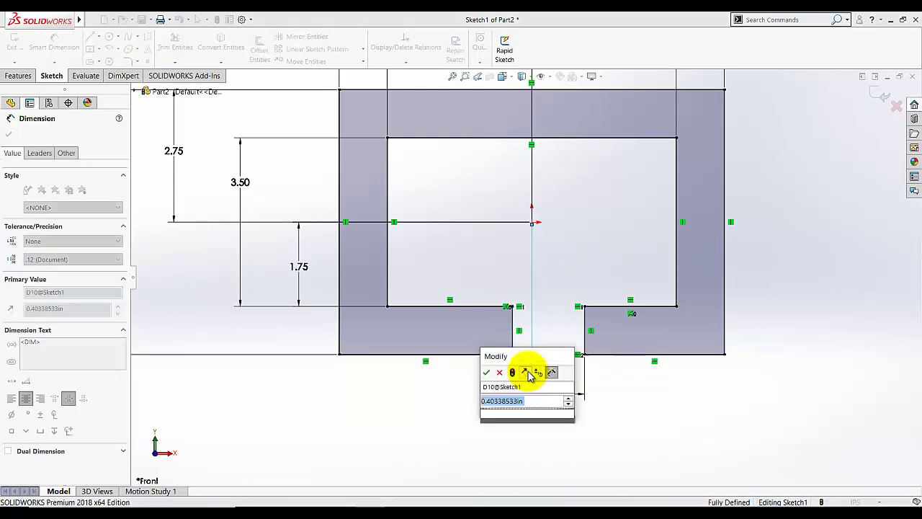
type(".75")
key("Return")
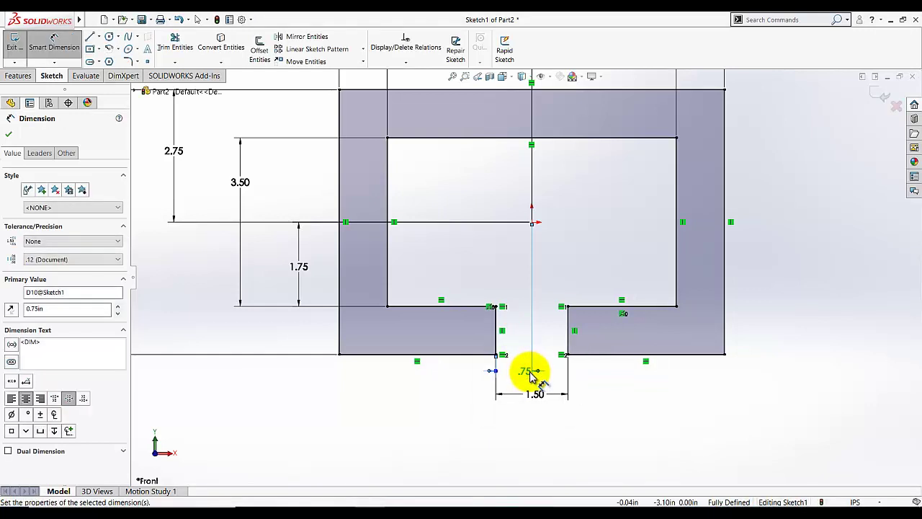
left_click(403, 408)
key("f")
scroll(584, 190, "down", 2)
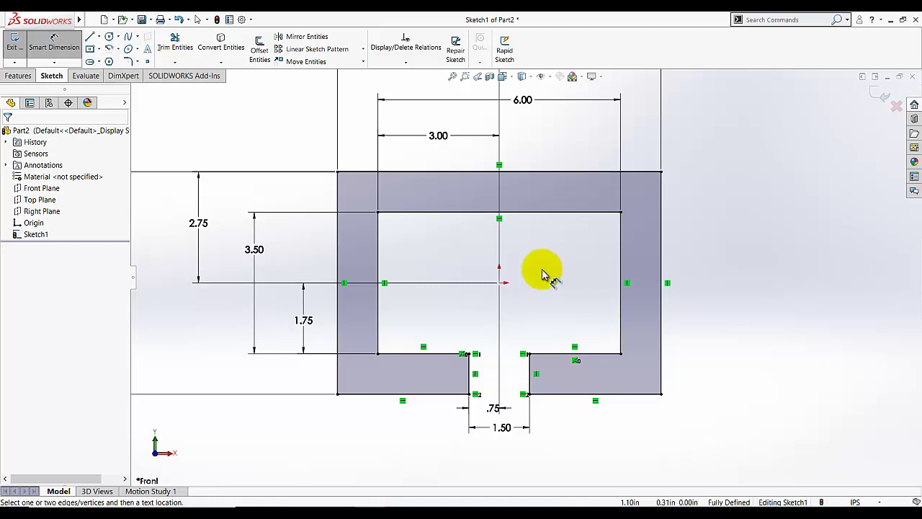
left_click(58, 44)
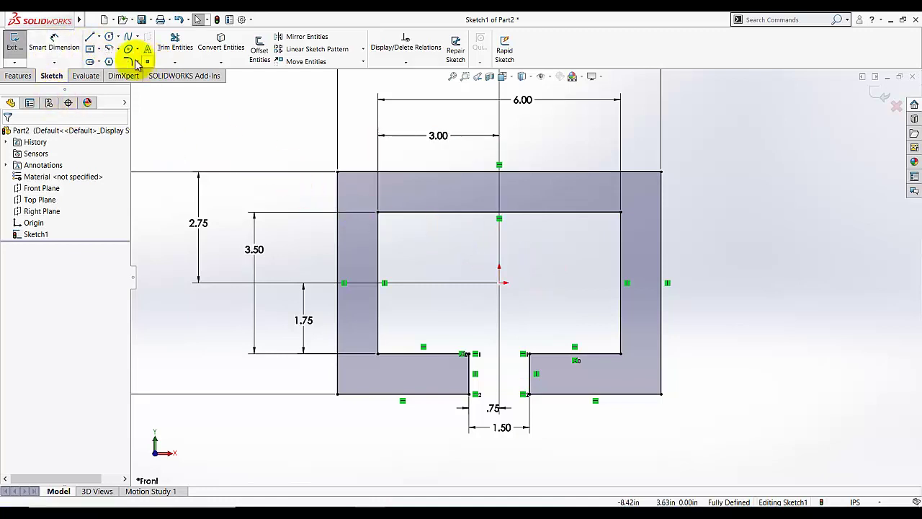
Step: Round the four outer corners of the profile with 1.25 in sketch fillets
left_click(134, 62)
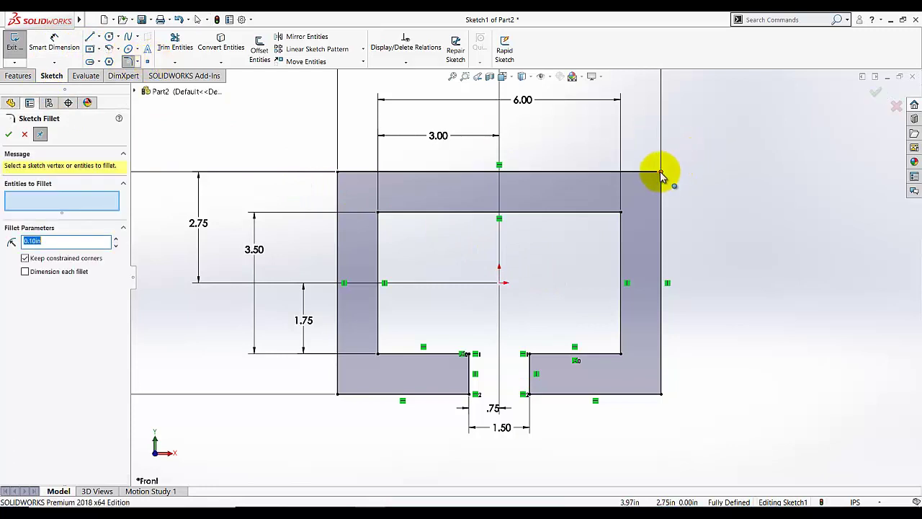
left_click(661, 173)
left_click(661, 393)
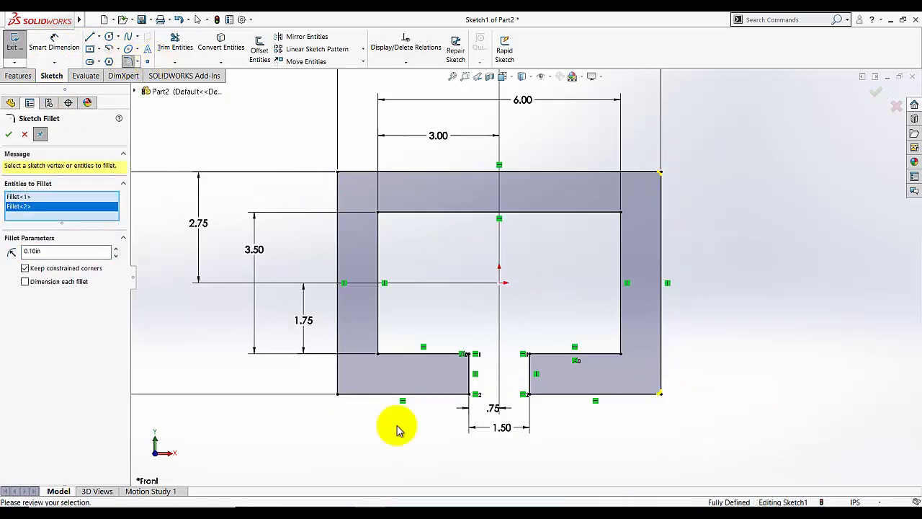
left_click(338, 393)
left_click(338, 173)
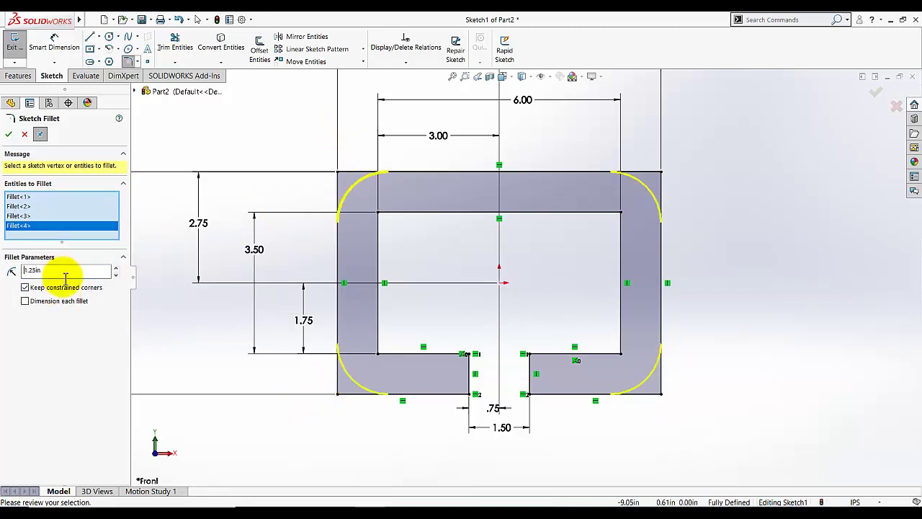
left_click(8, 134)
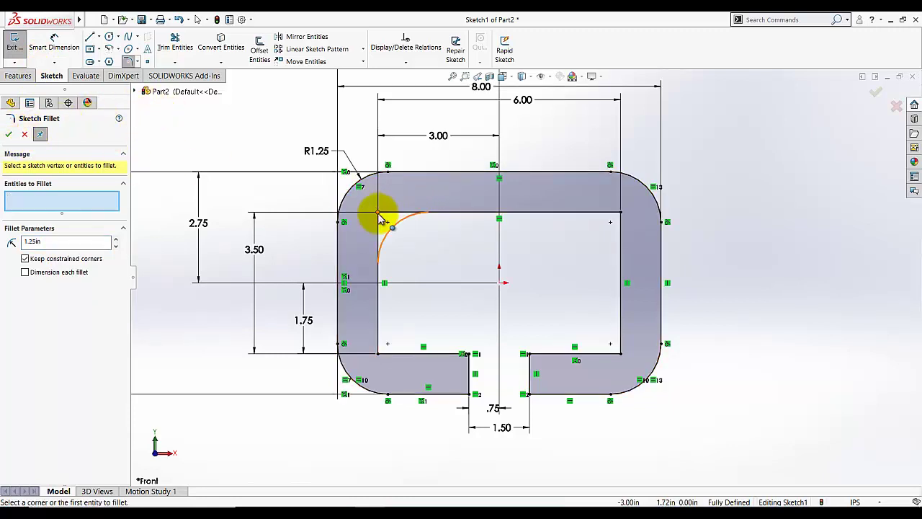
Step: Round the four inner corners of the profile with 0.25 in sketch fillets
left_click(380, 215)
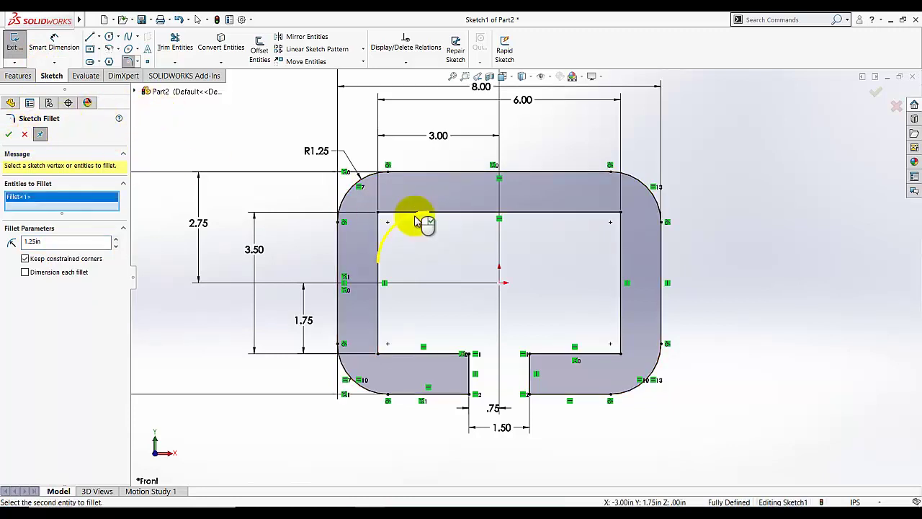
left_click(621, 215)
left_click(619, 353)
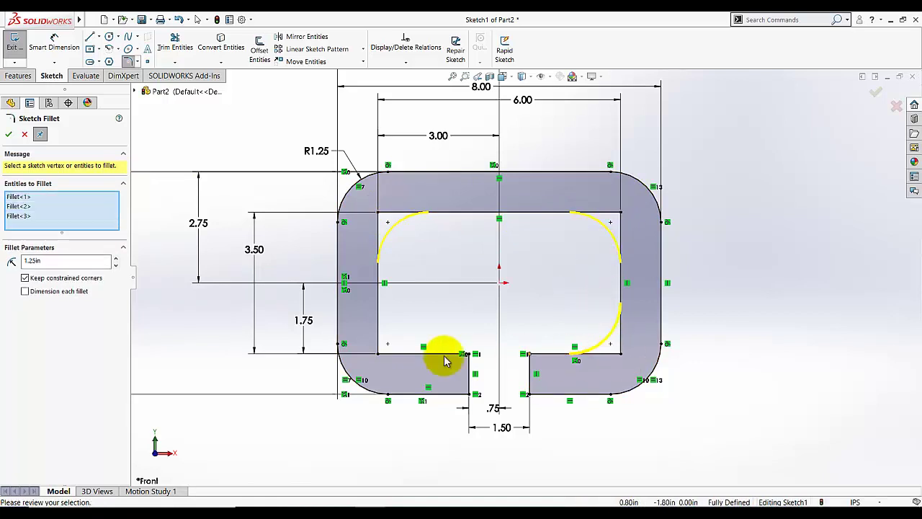
left_click(379, 355)
left_click_drag(72, 270, 4, 277)
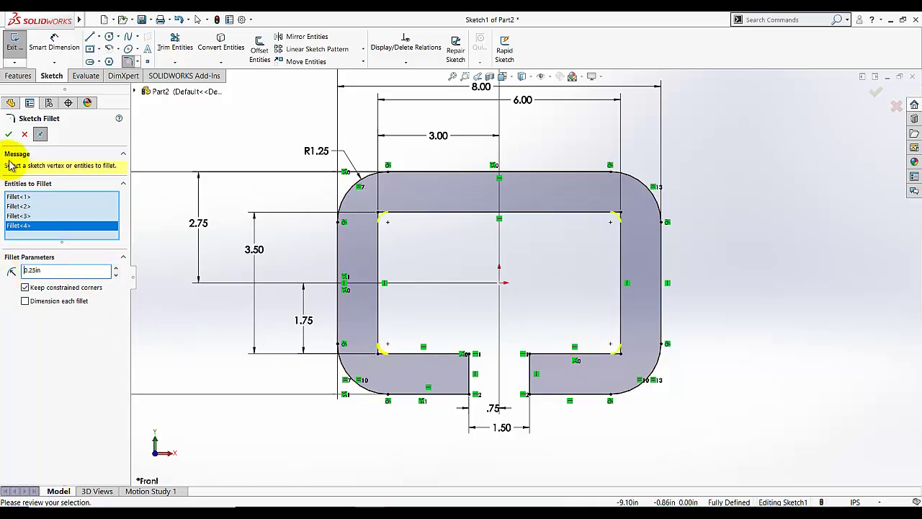
left_click(8, 134)
key("z")
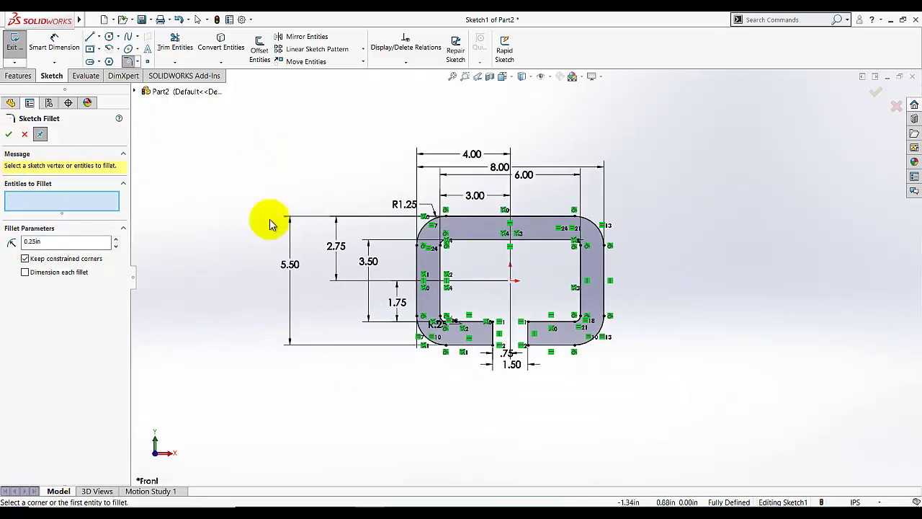
left_click(9, 134)
Step: Sketch a small three-line rectangular tab about 0.24 in high, projecting into the opening from its left edge
scroll(522, 303, "down", 4)
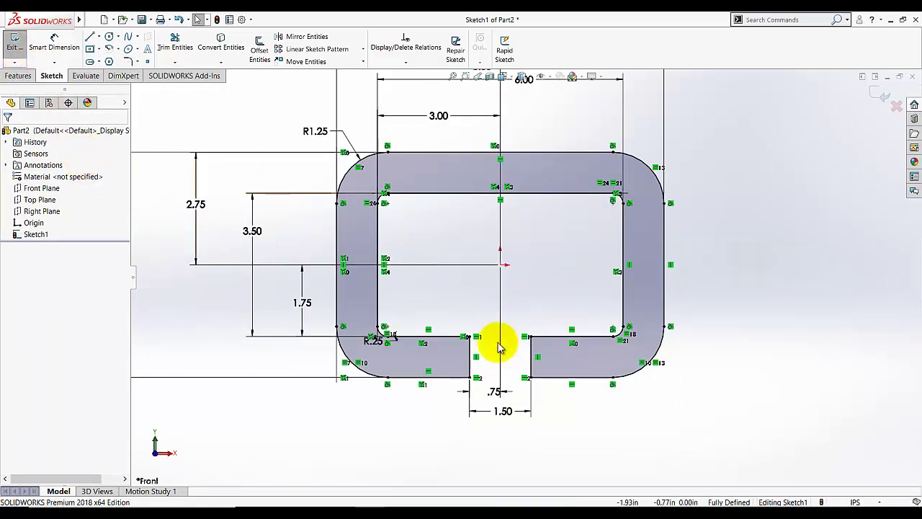
scroll(552, 362, "down", 3)
scroll(463, 321, "down", 2)
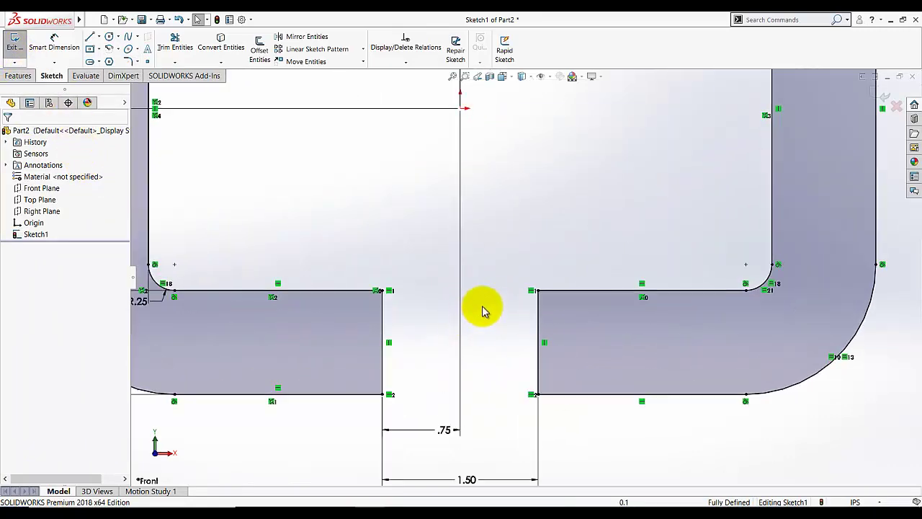
scroll(484, 304, "down", 2)
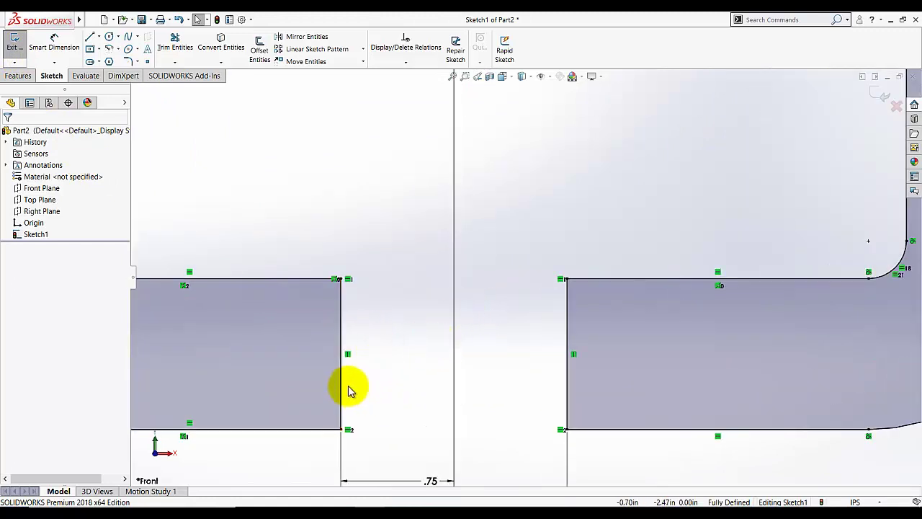
left_click(89, 36)
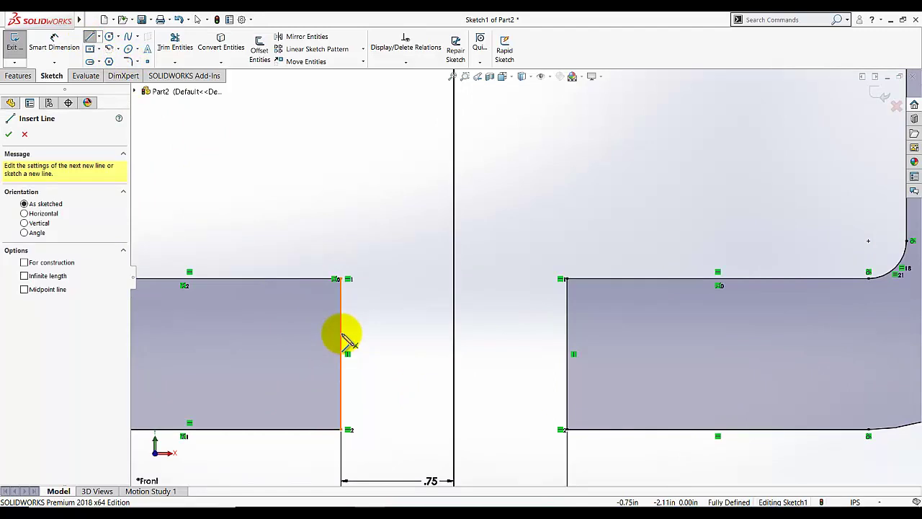
left_click(341, 333)
left_click(371, 333)
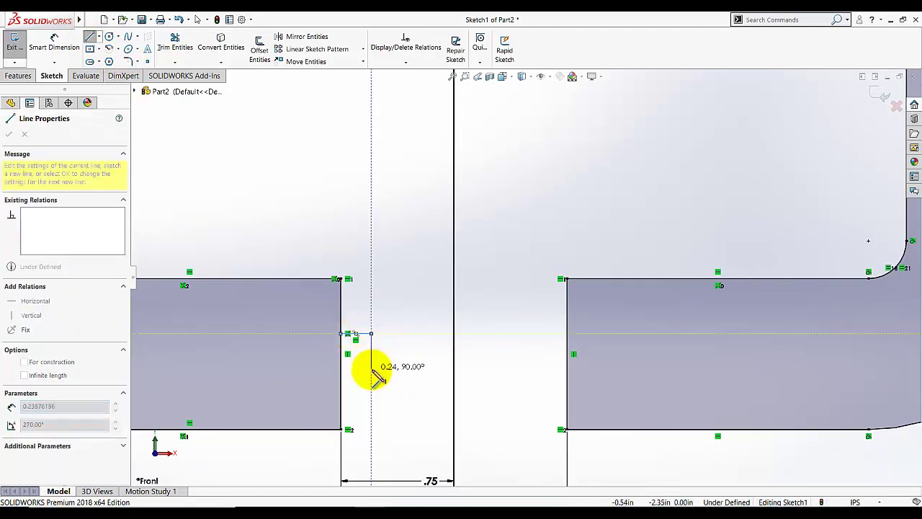
left_click(371, 369)
left_click(340, 369)
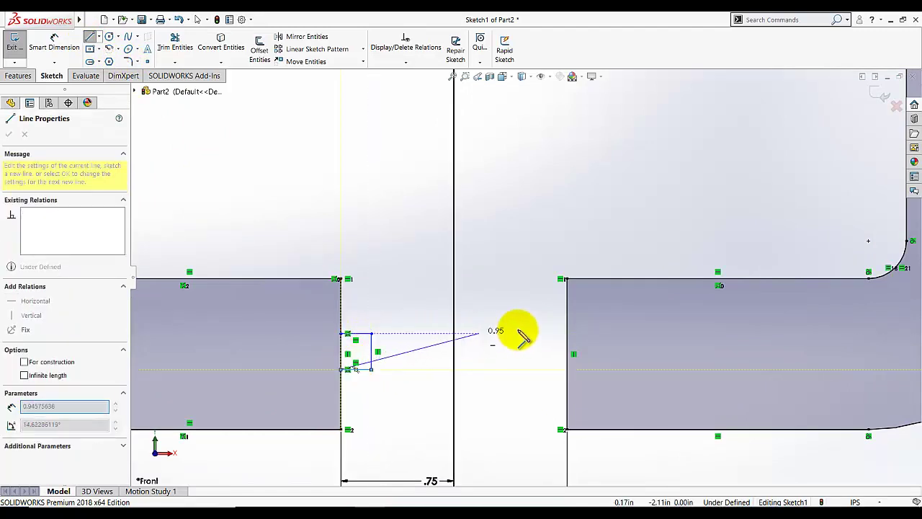
right_click(465, 323)
left_click(479, 335)
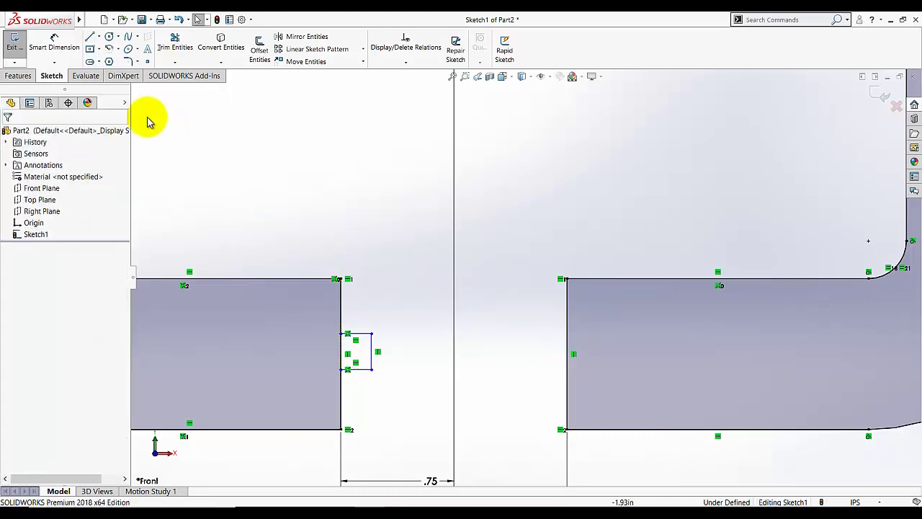
Step: Sketch a three-line rectangular tab about 0.24 in wide and 0.26 in high, projecting into the opening from its right edge
left_click(90, 37)
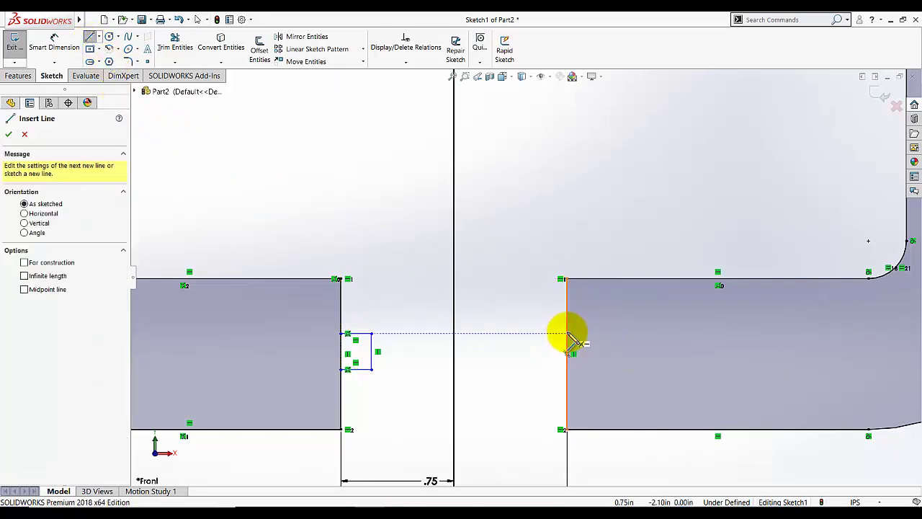
left_click(566, 333)
left_click(531, 334)
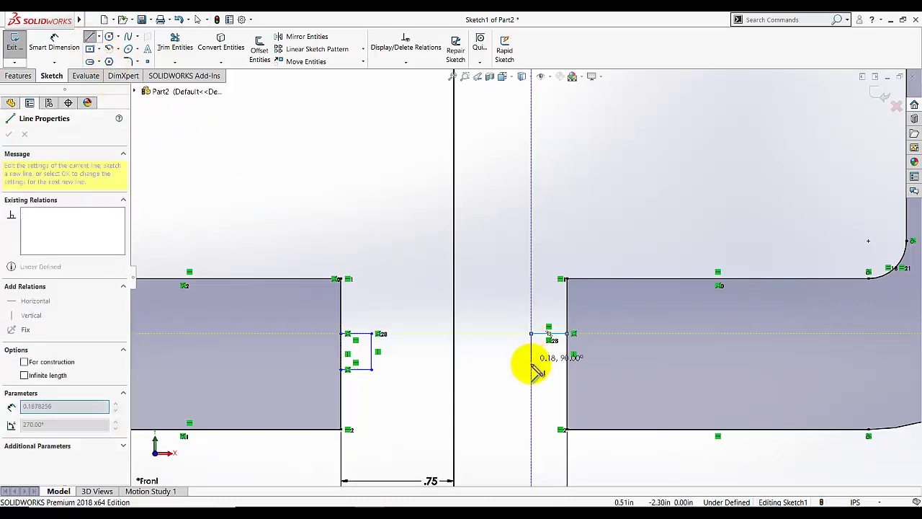
left_click(531, 369)
left_click(560, 370)
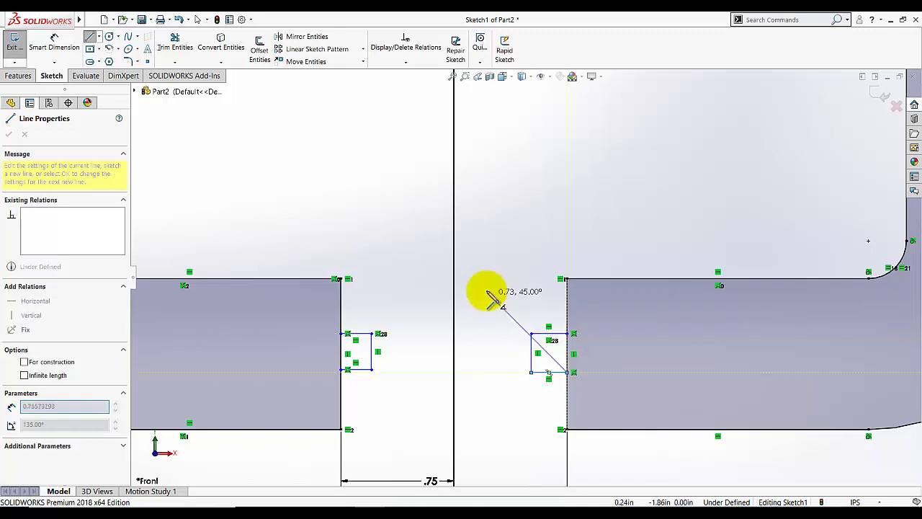
right_click(497, 297)
left_click(497, 297)
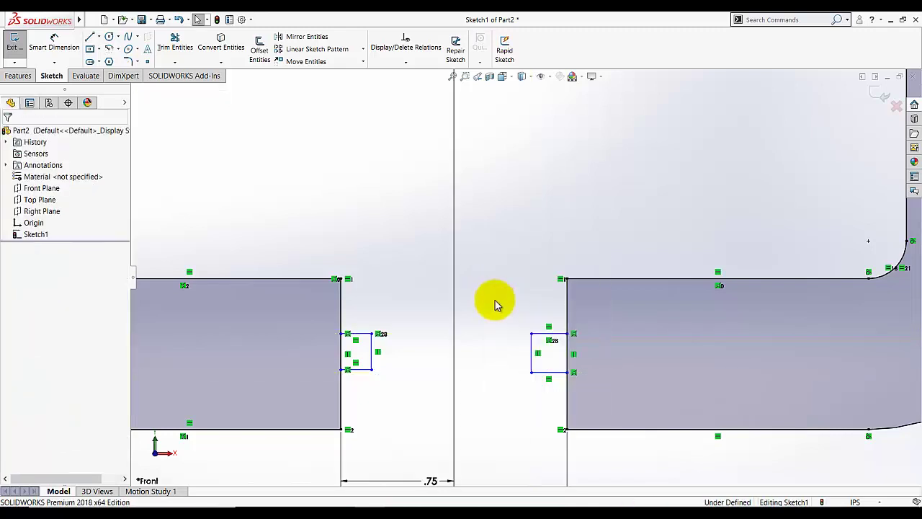
Step: Dimension the horizontal distance between the end lines of the two tabs as 1.25 in
left_click(54, 43)
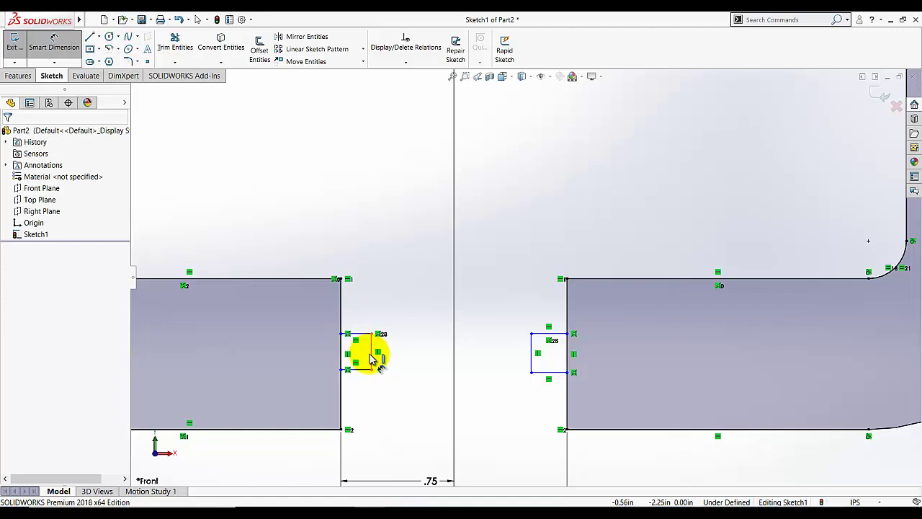
left_click(372, 359)
left_click(531, 352)
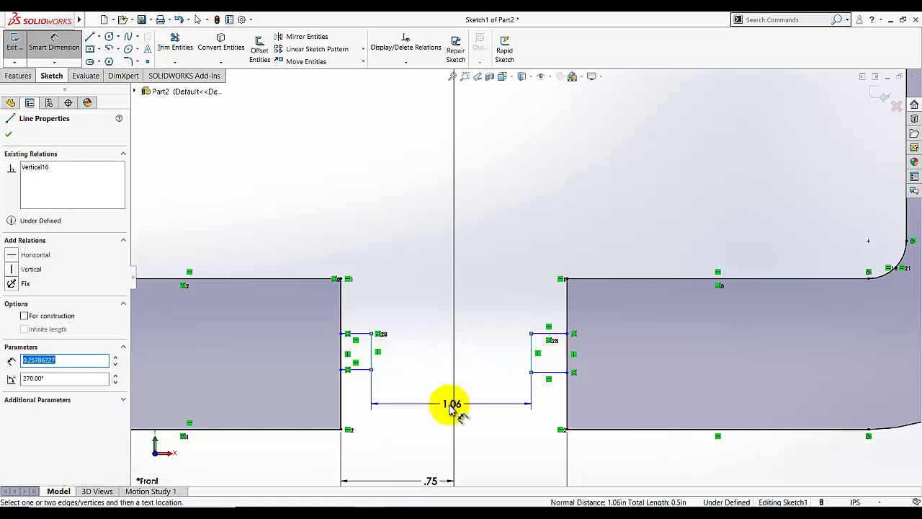
left_click(447, 407)
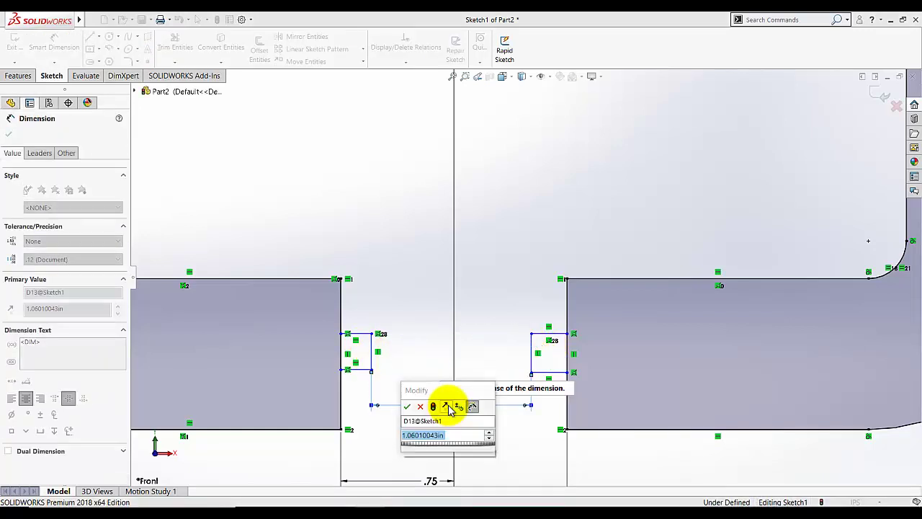
type("1.25")
key("Return")
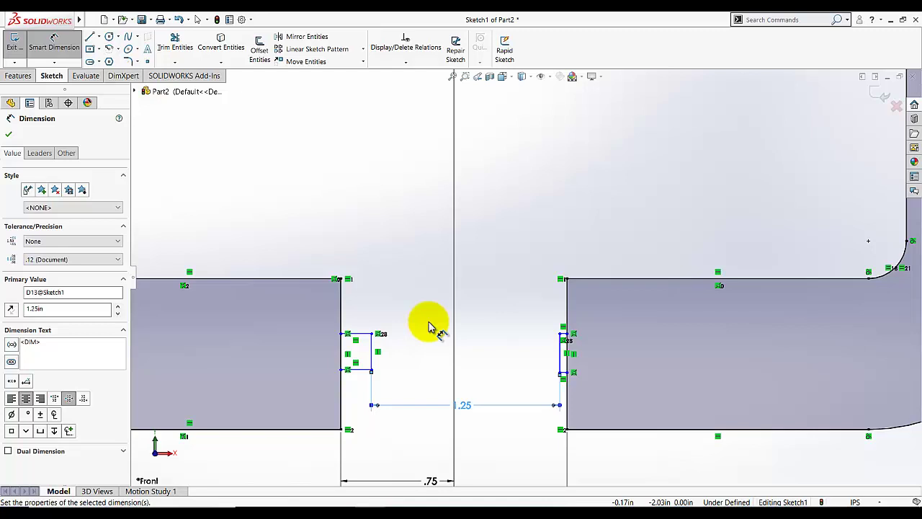
Step: Dimension the height of the left tab's end line as 0.125 in
scroll(396, 331, "down", 3)
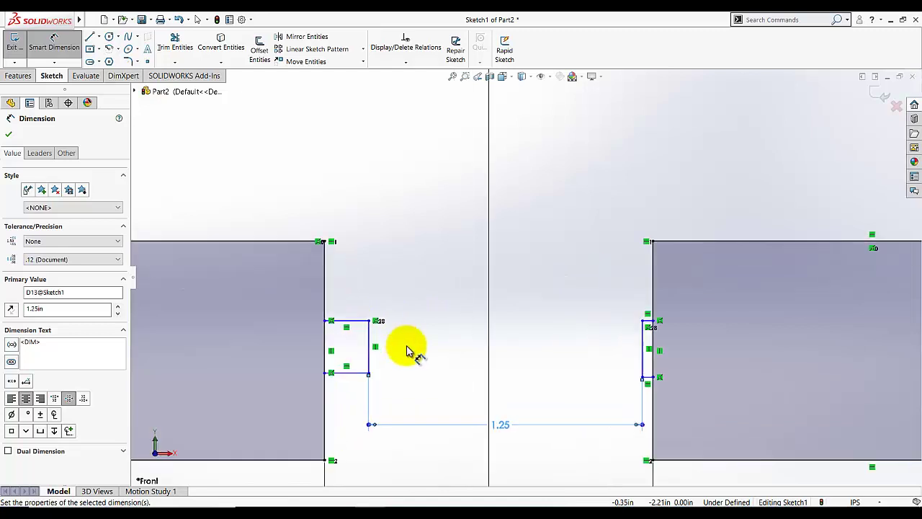
scroll(432, 346, "up", 3)
scroll(476, 361, "down", 3)
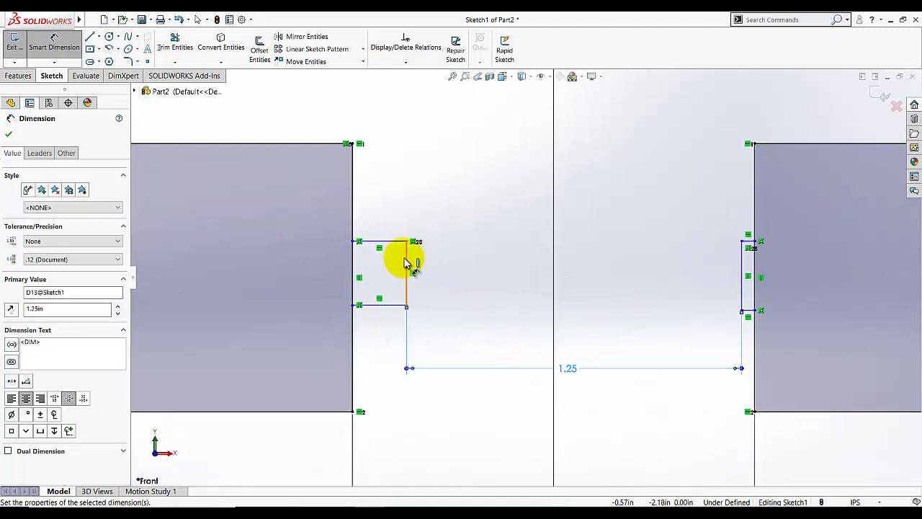
left_click(407, 263)
left_click(467, 292)
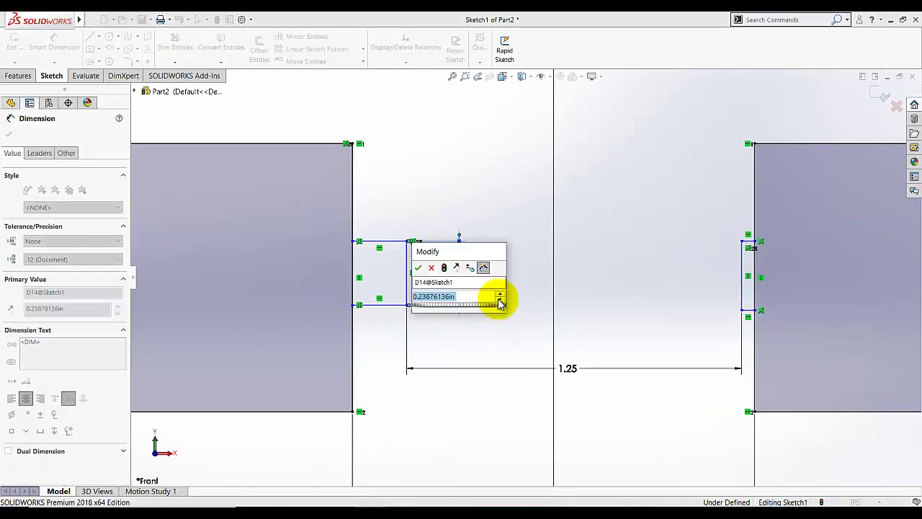
type(".125")
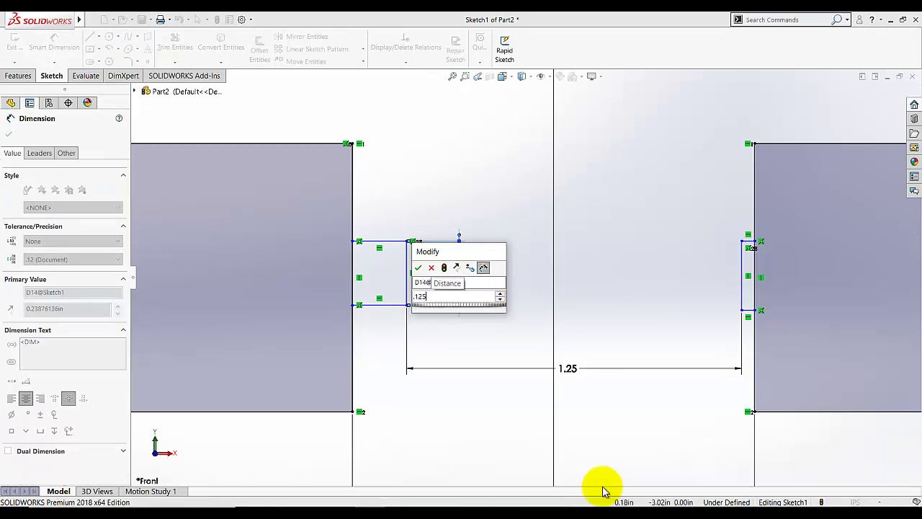
key("Return")
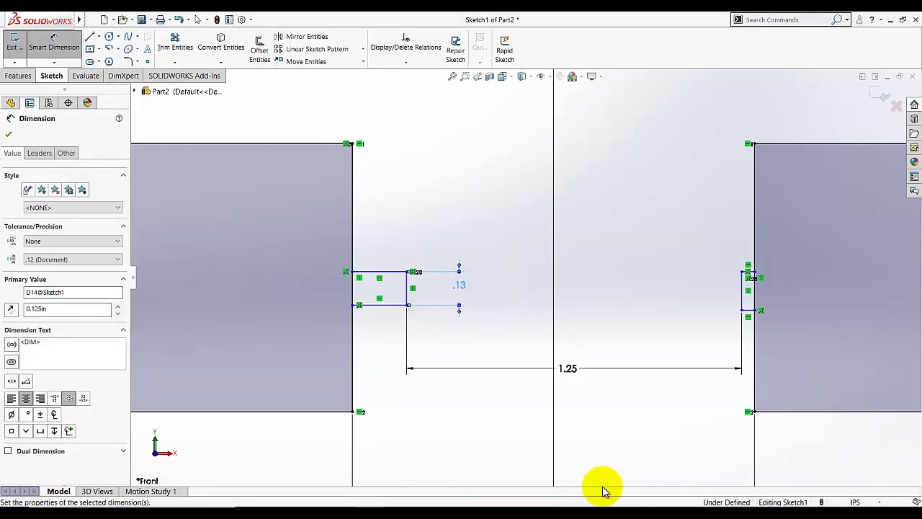
Step: Dimension the vertical distance from the left tab's lower line to the profile's bottom edge as 0.25 in
left_click(391, 304)
left_click(333, 411)
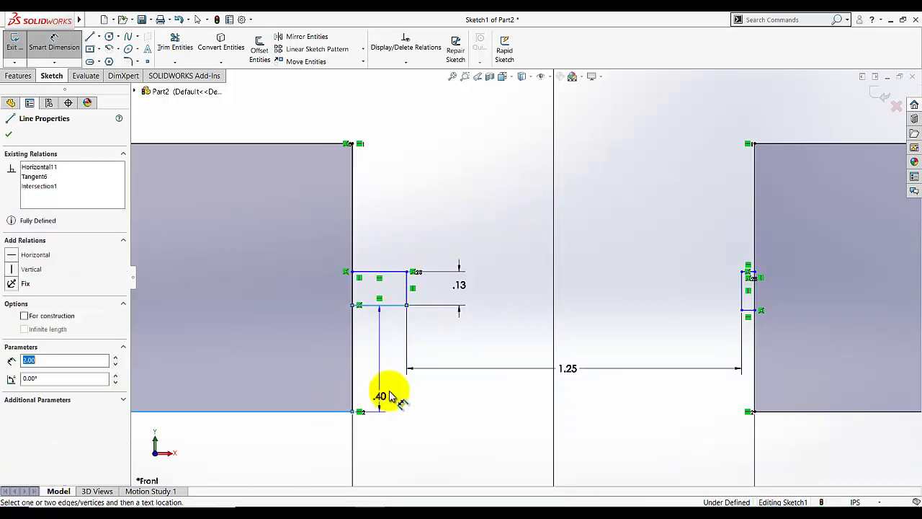
left_click(392, 391)
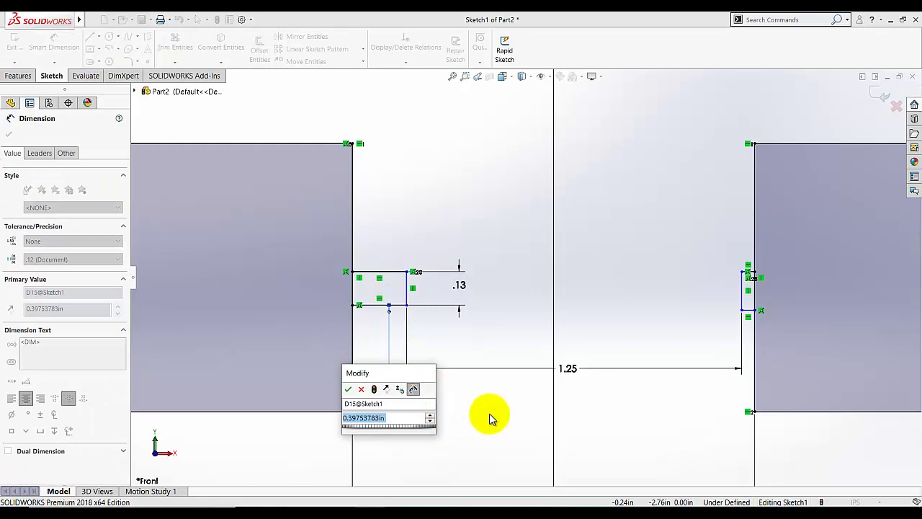
type(".25")
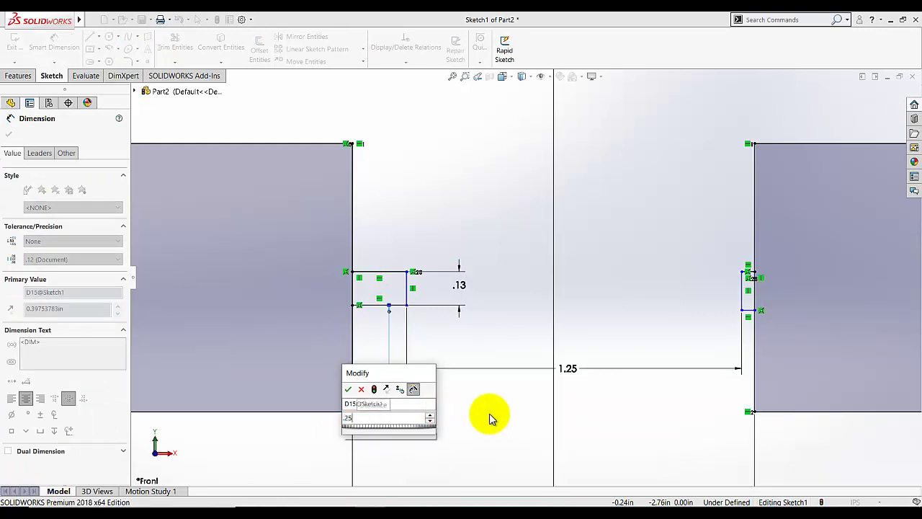
key("Return")
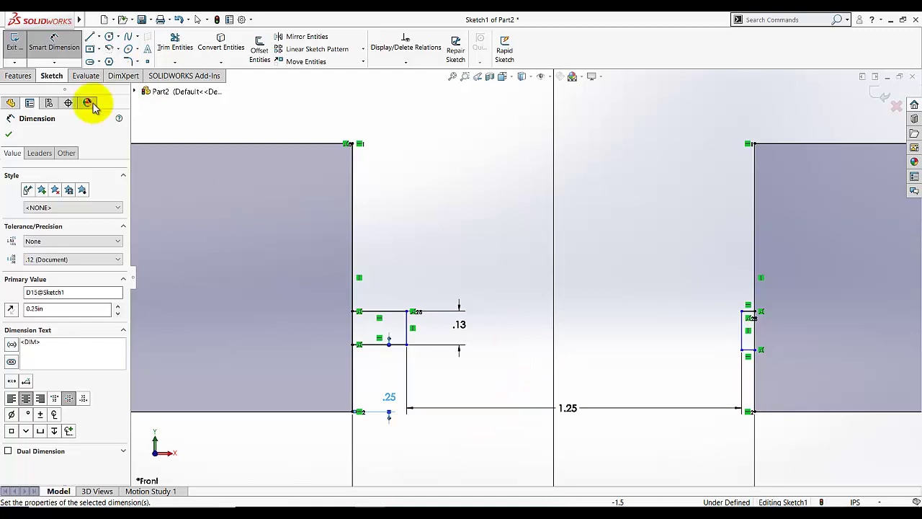
left_click(9, 134)
Step: Add an Equal relation between the vertical end lines of the left and right tabs
left_click(406, 62)
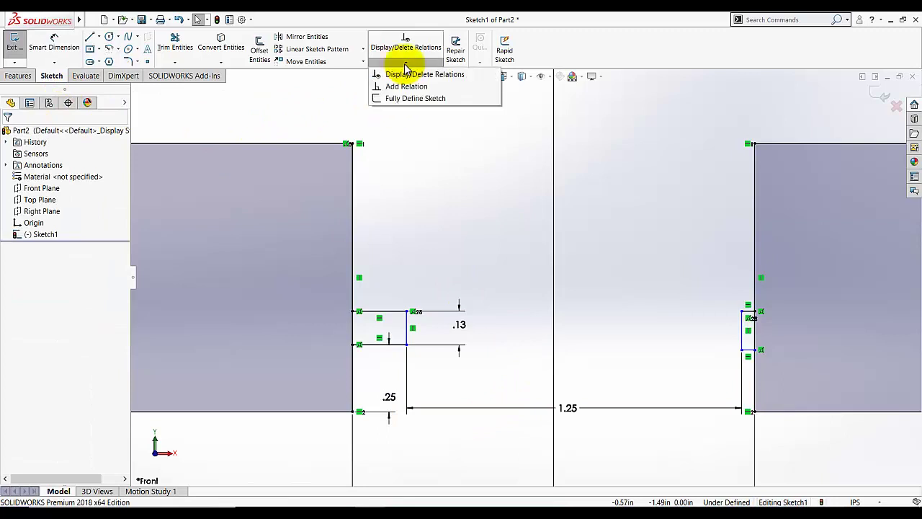
left_click(404, 85)
left_click(408, 332)
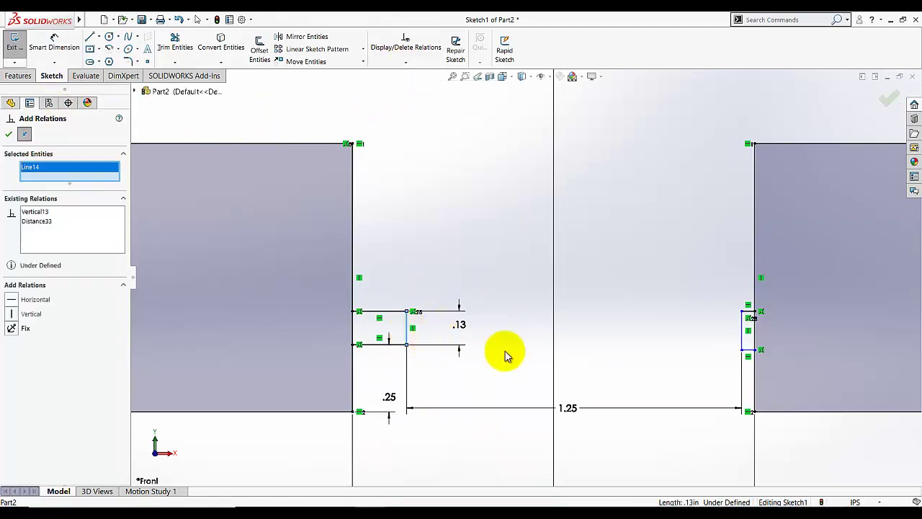
left_click(741, 334)
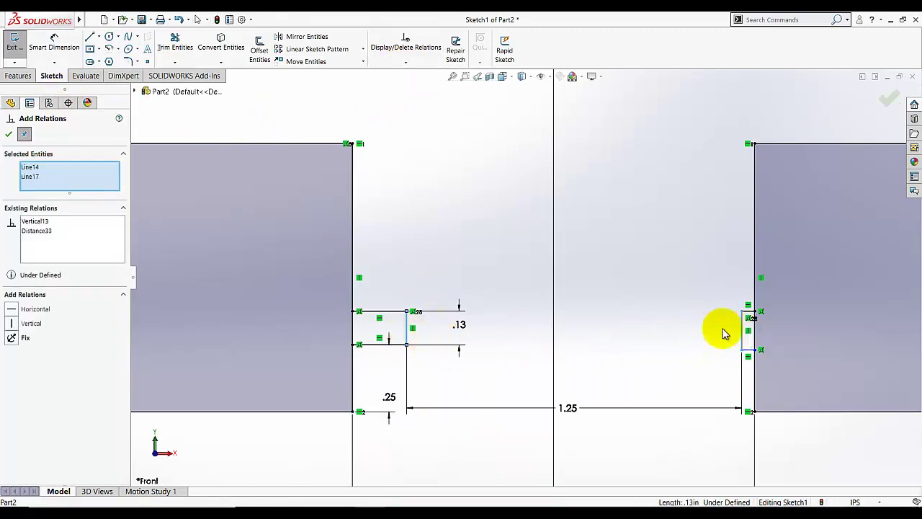
left_click(28, 378)
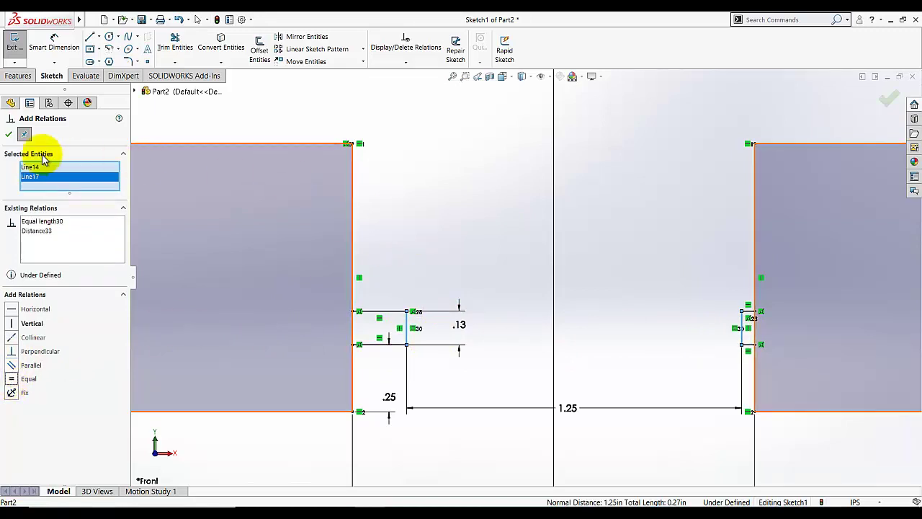
left_click(7, 136)
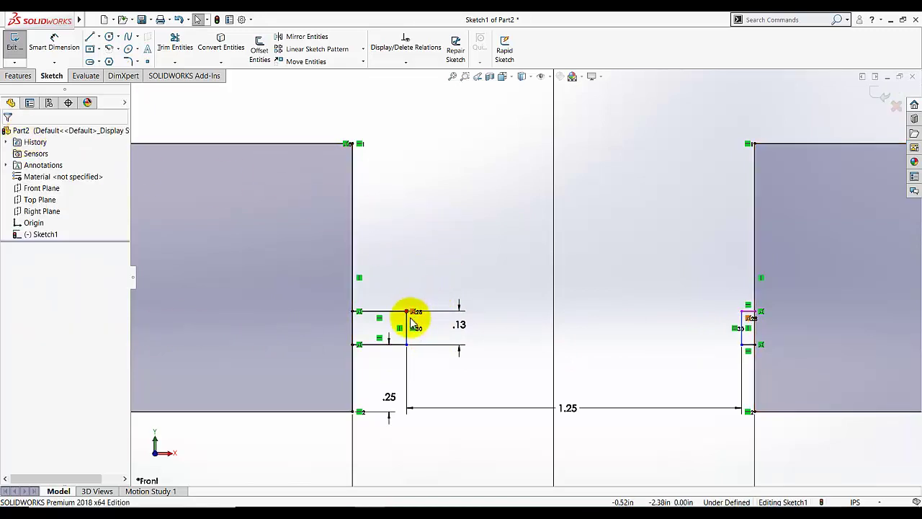
Step: Move the left tab's end line slightly toward the centre of the opening to test its remaining freedom
mouse_move(410, 328)
left_mouse_down()
mouse_move(376, 323)
mouse_move(418, 323)
left_mouse_up()
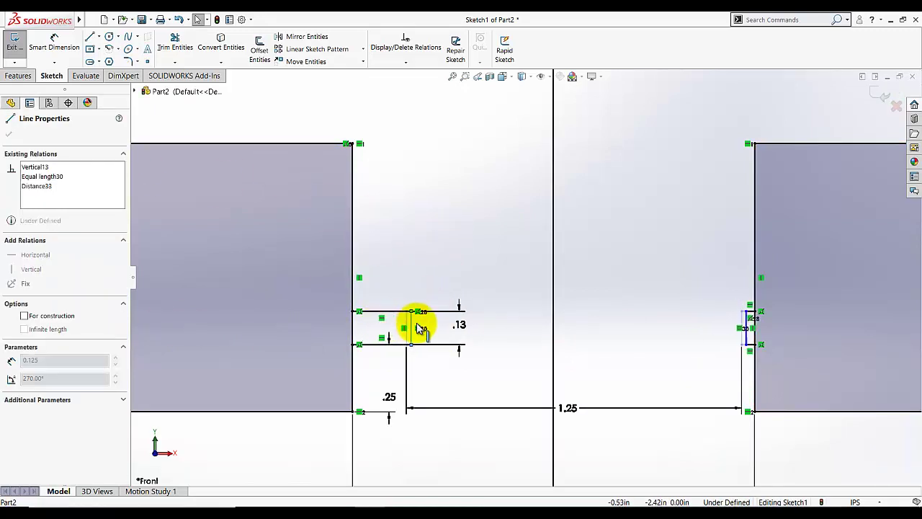
left_click(429, 233)
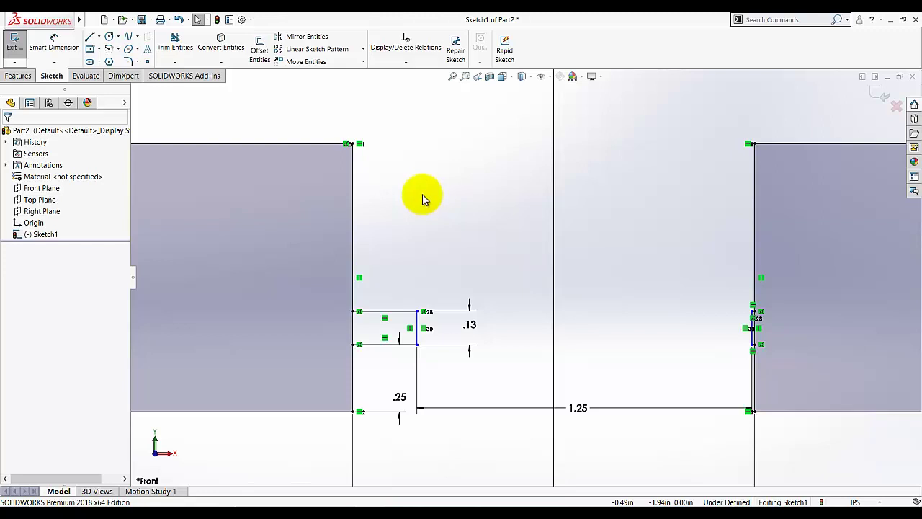
Step: Dimension the horizontal distance from the origin to the left tab's end line as 1.25/2 in
scroll(461, 233, "up", 3)
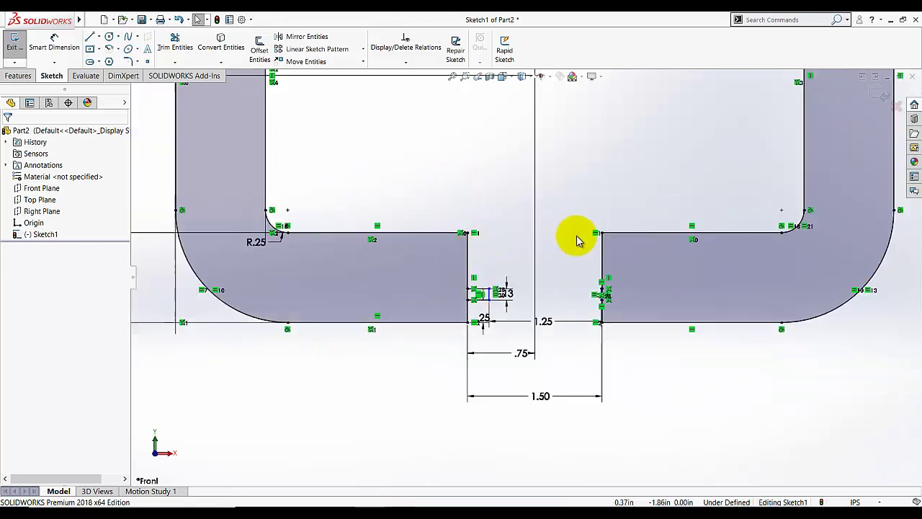
scroll(576, 216, "up", 1)
scroll(570, 189, "down", 3)
scroll(569, 193, "up", 1)
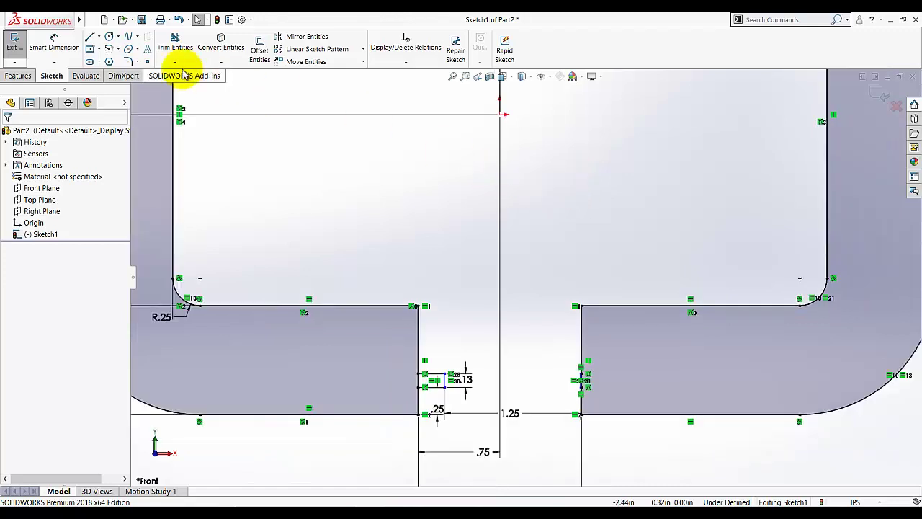
left_click(74, 54)
left_click(501, 114)
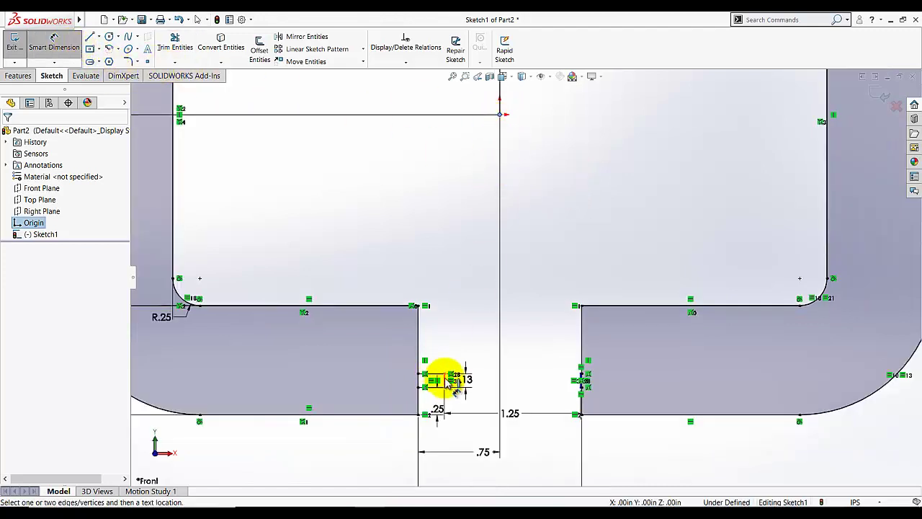
left_click(446, 380)
left_click(477, 288)
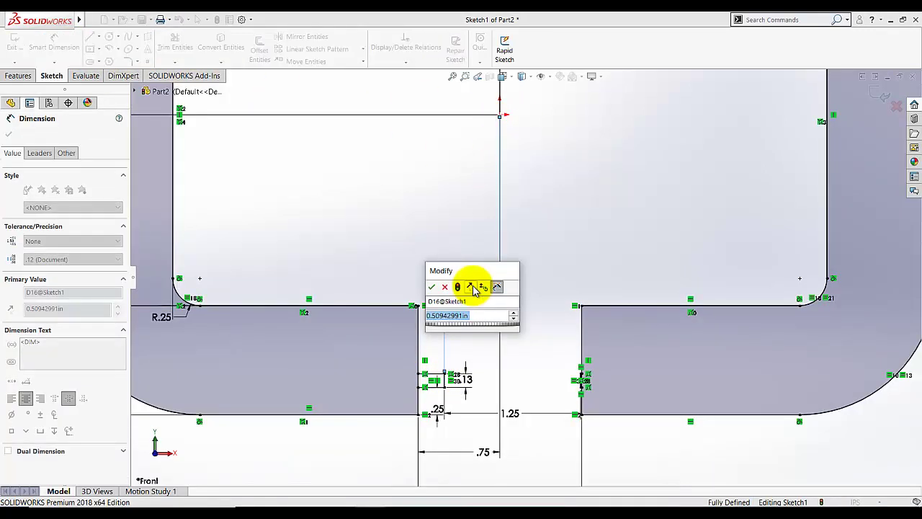
type("1.5/")
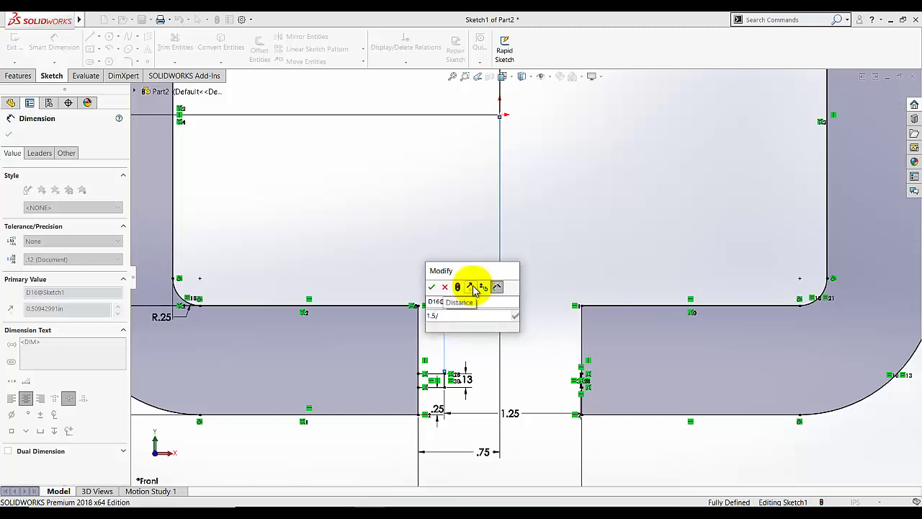
key("BackSpace")
key("BackSpace")
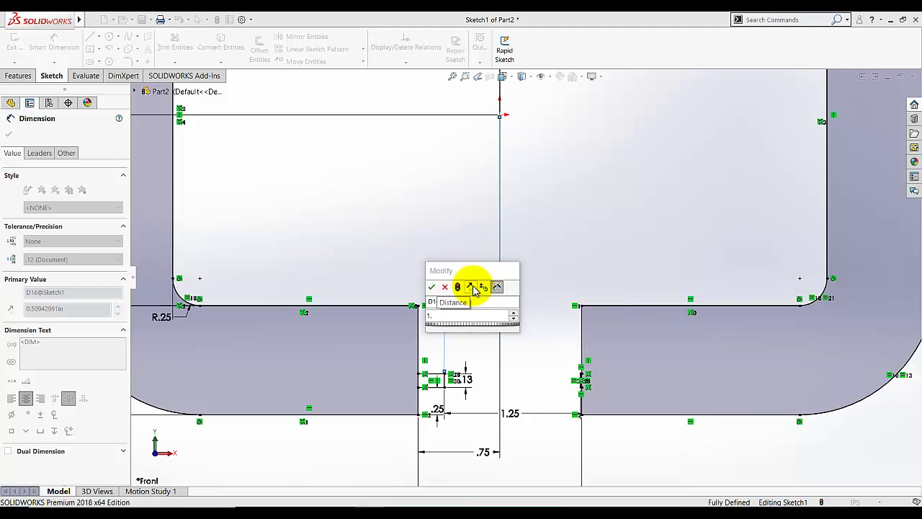
type("25/2")
key("Return")
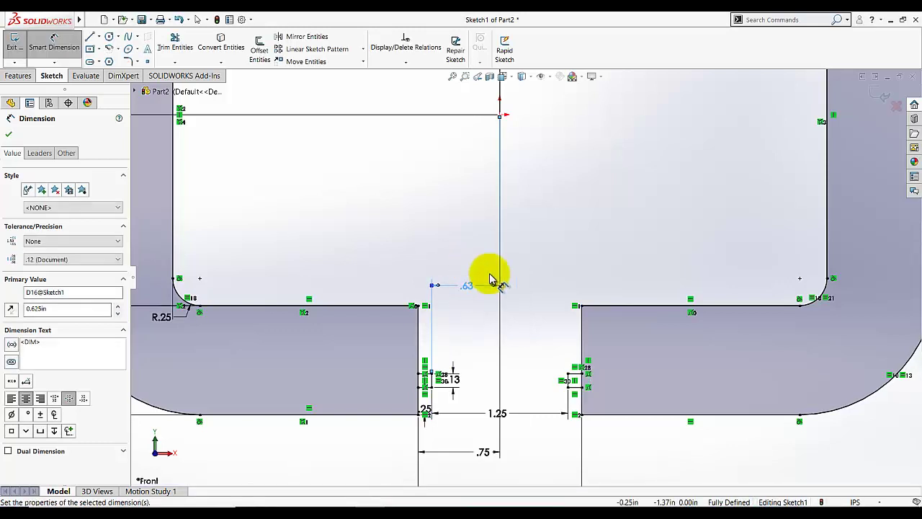
scroll(525, 379, "down", 4)
left_click(434, 345)
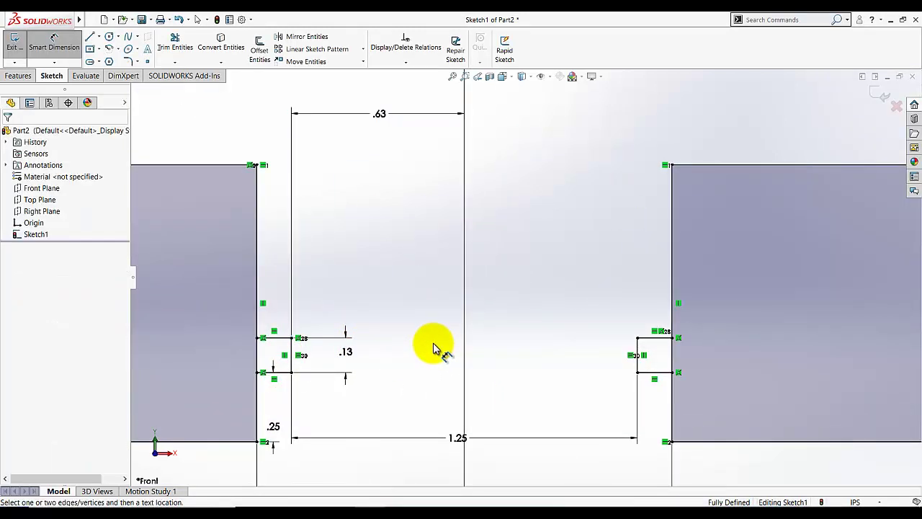
Step: Trim away the opening's side-edge segments between the two horizontal lines of each tab, using Trim to closest
scroll(531, 408, "up", 3)
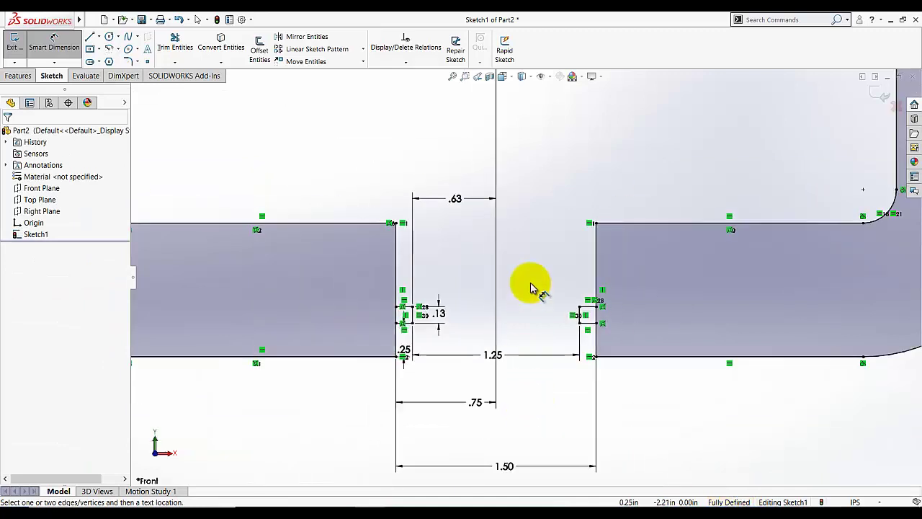
scroll(531, 288, "down", 3)
left_click(72, 45)
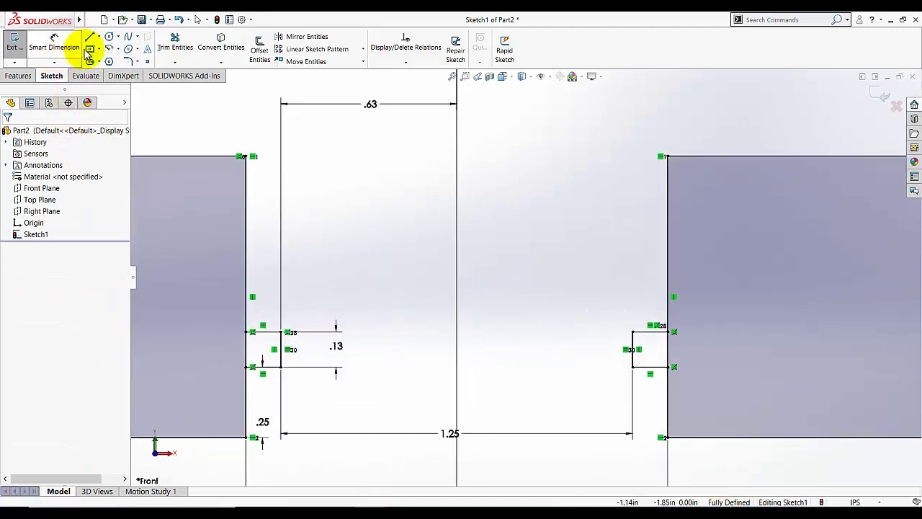
left_click(169, 51)
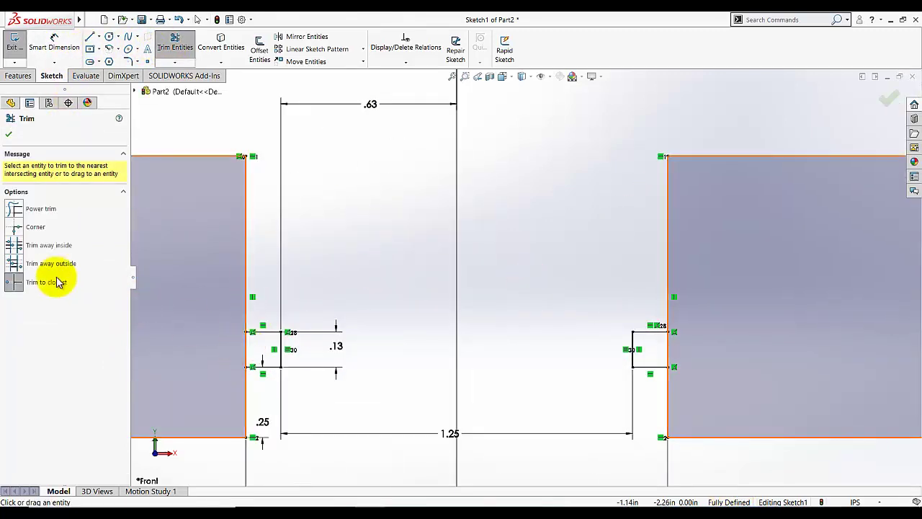
left_click(15, 282)
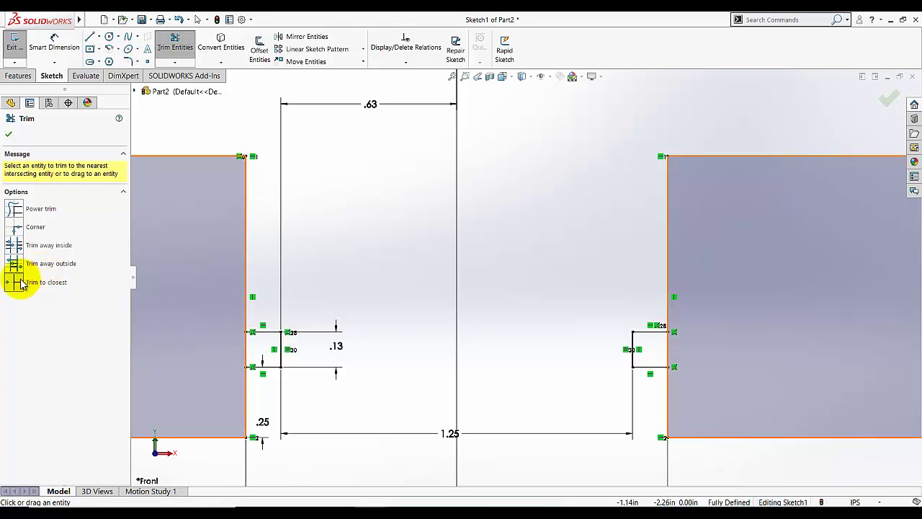
left_click(248, 349)
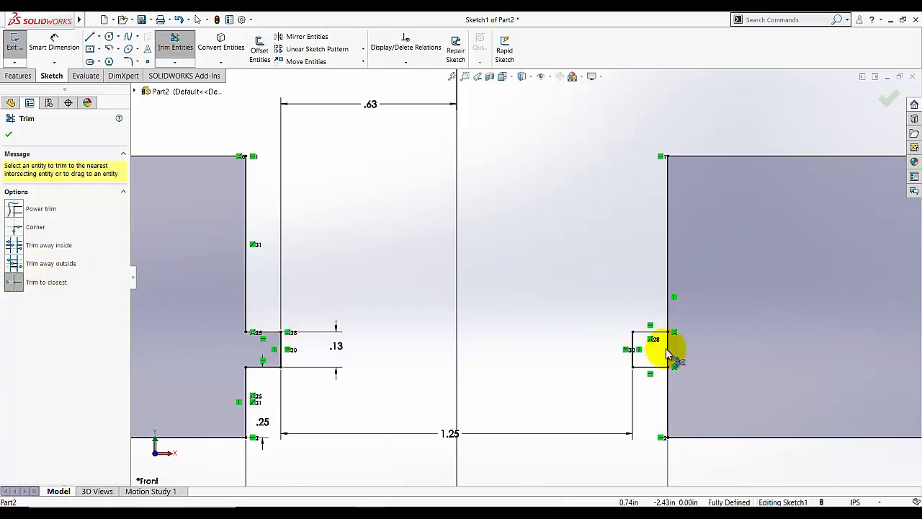
scroll(560, 395, "up", 8)
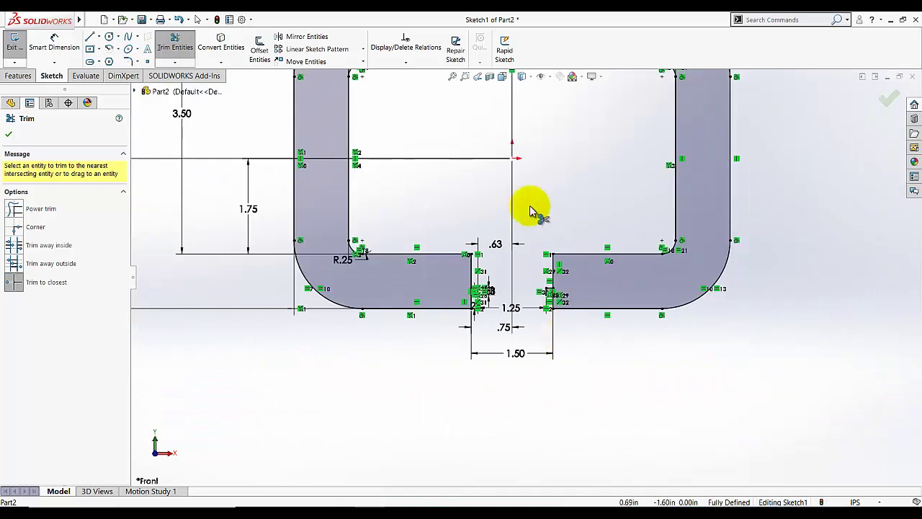
left_click(452, 76)
scroll(627, 324, "down", 5)
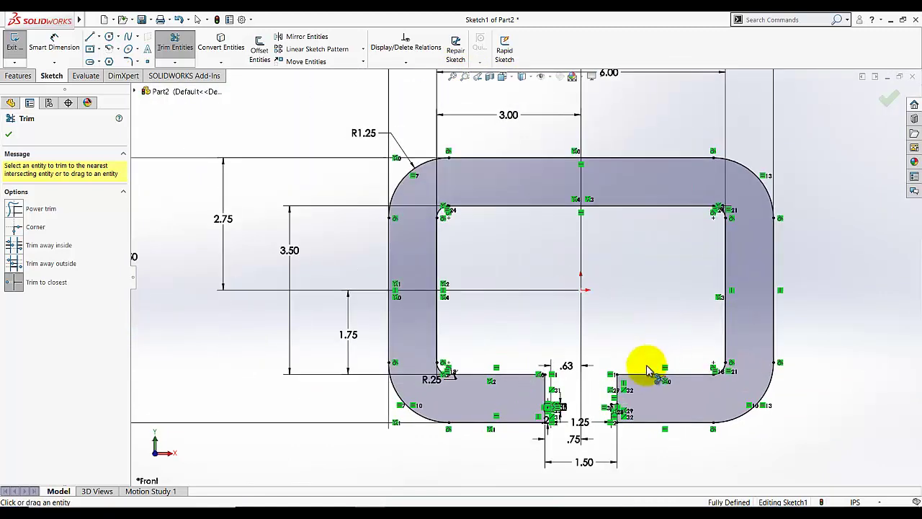
Step: Hide the sketch relation symbols in the graphics area
mouse_move(85, 18)
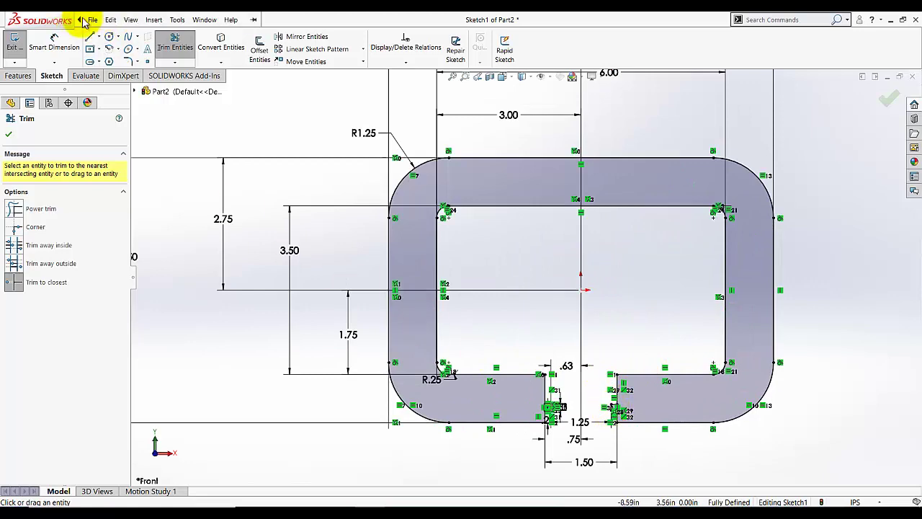
left_click(129, 20)
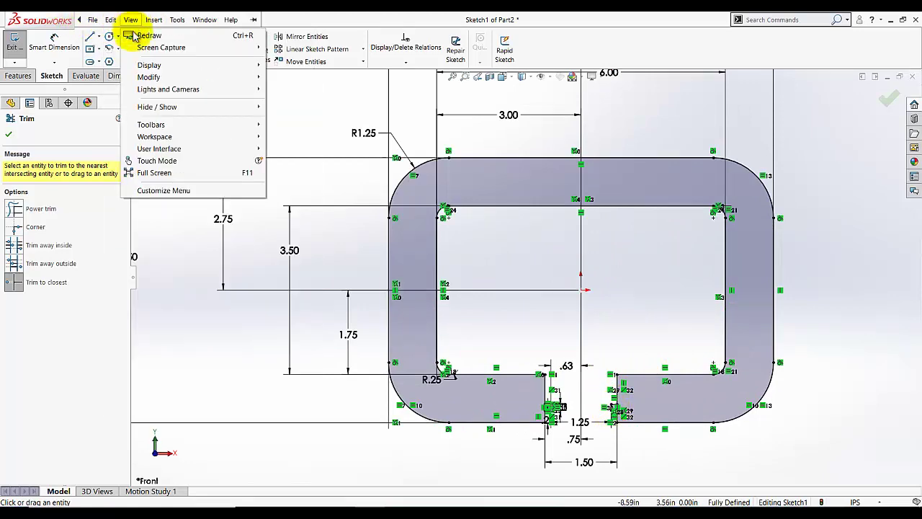
mouse_move(170, 106)
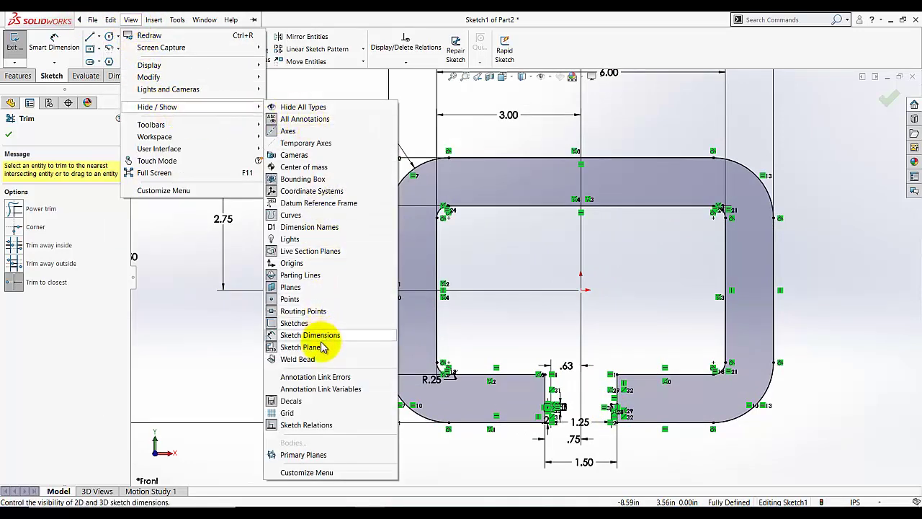
left_click(304, 426)
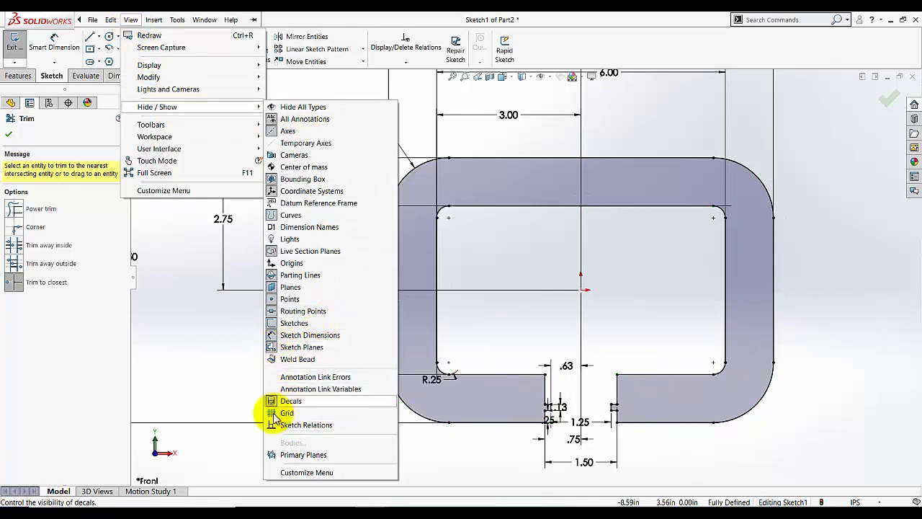
left_click(212, 332)
left_click(92, 20)
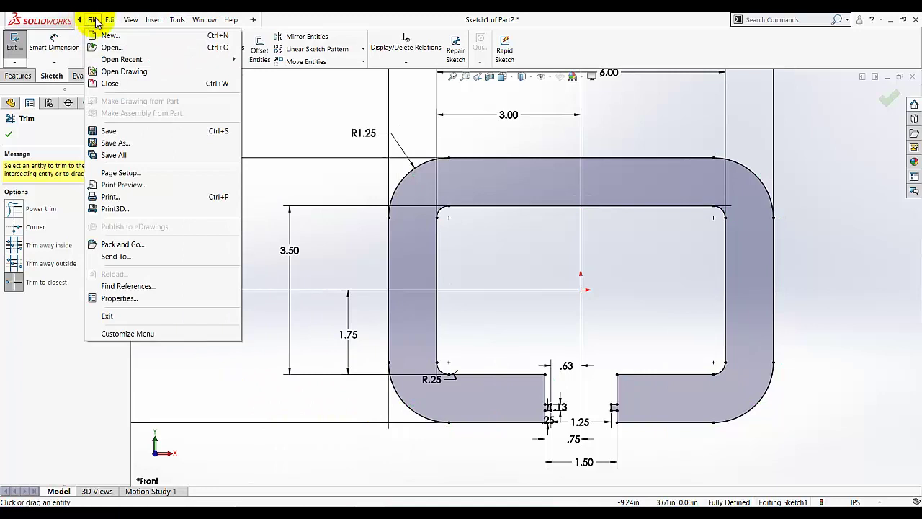
left_click(79, 193)
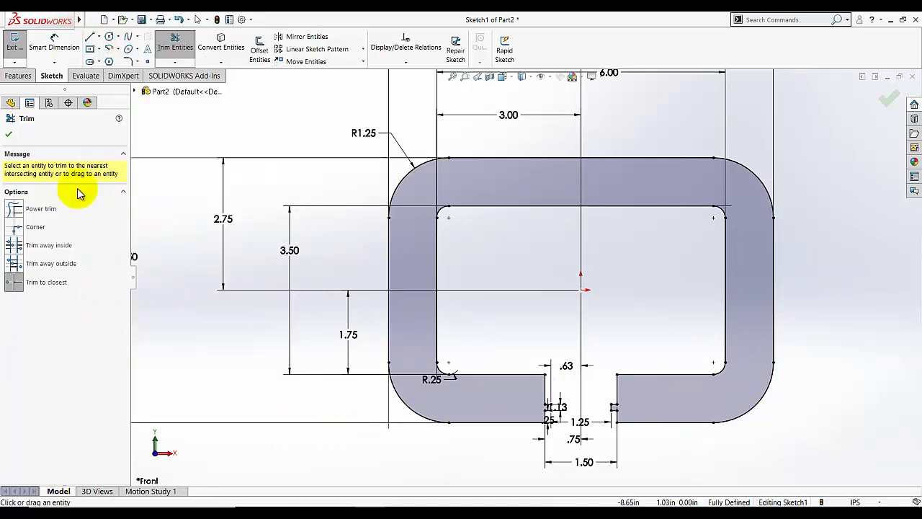
Step: Exit the profile sketch and extrude it as a blind boss with a depth of 0.025 in
left_click(9, 134)
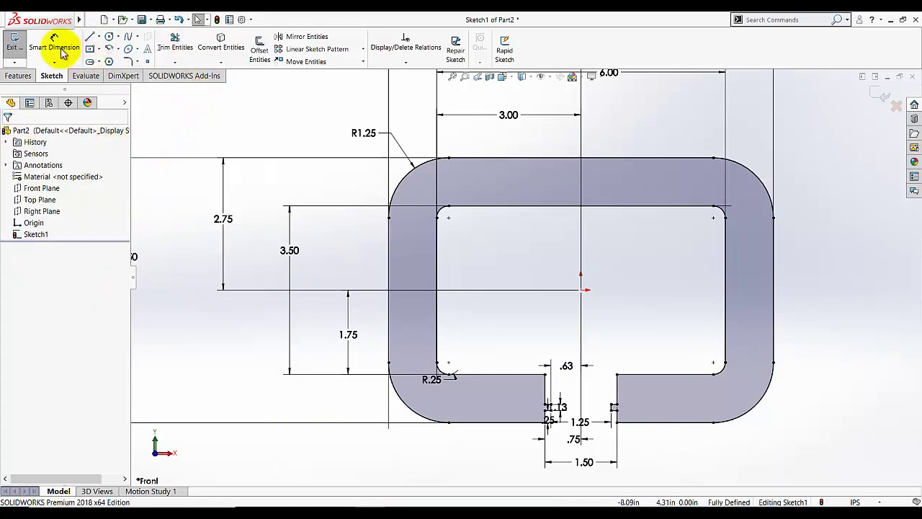
left_click(16, 42)
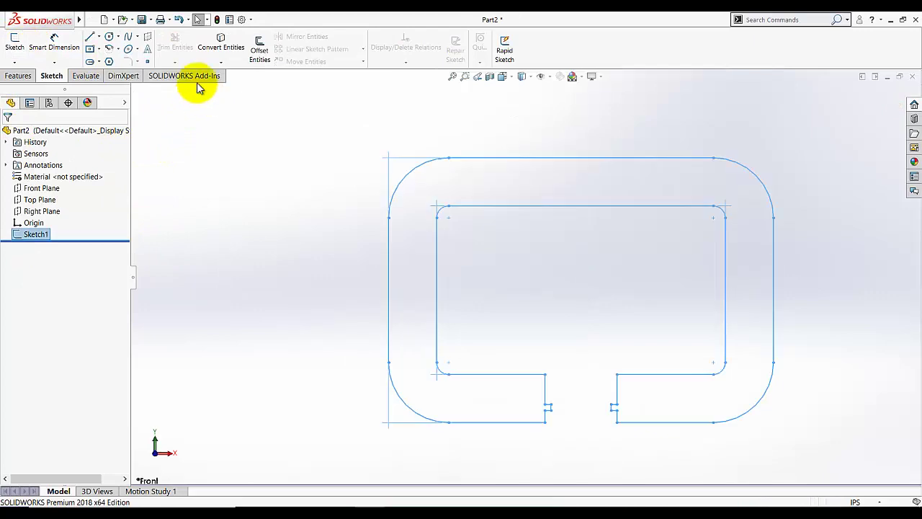
left_click(502, 77)
left_click(551, 107)
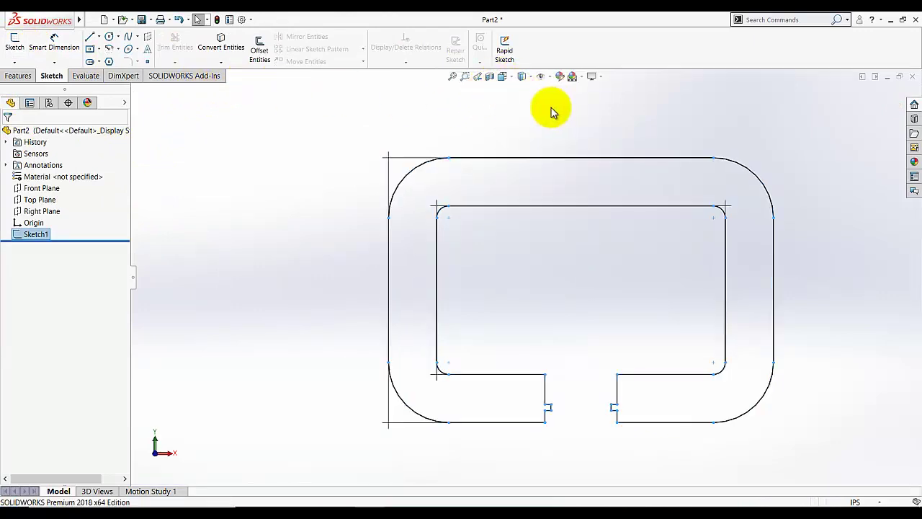
left_click(18, 76)
left_click(19, 48)
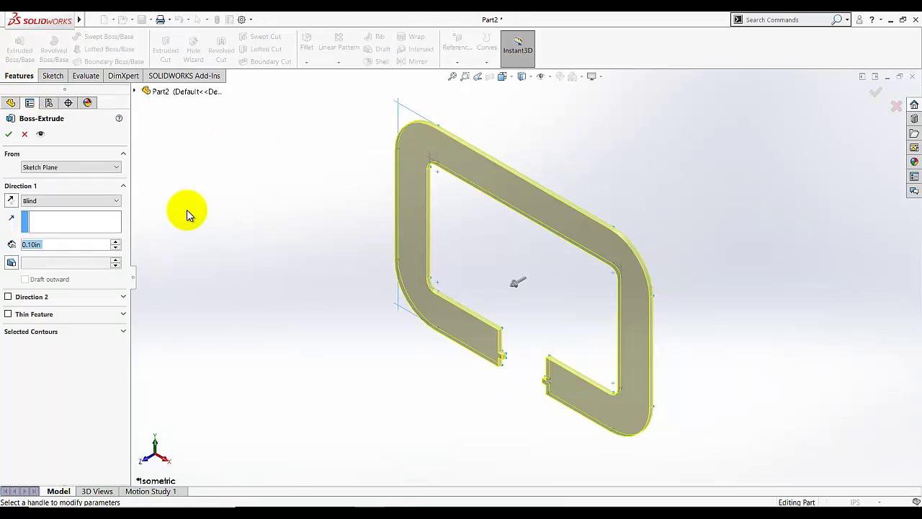
type("0.025")
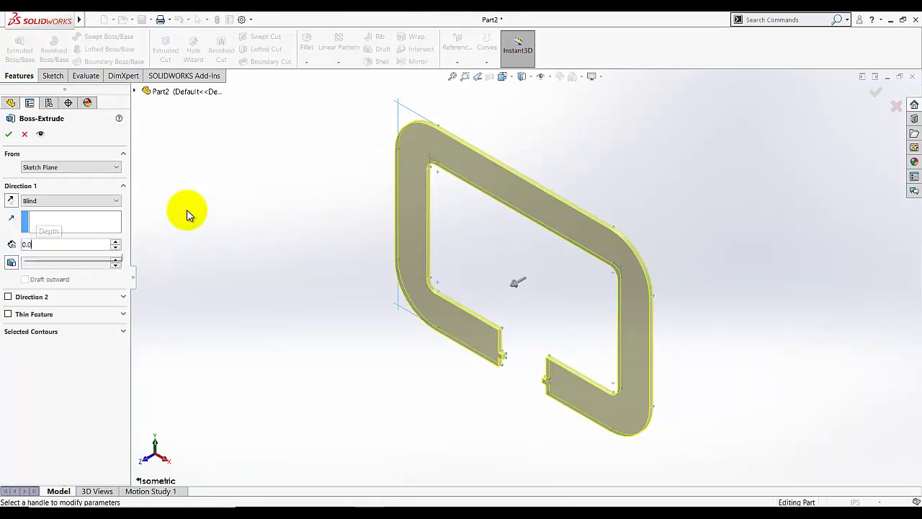
key("Return")
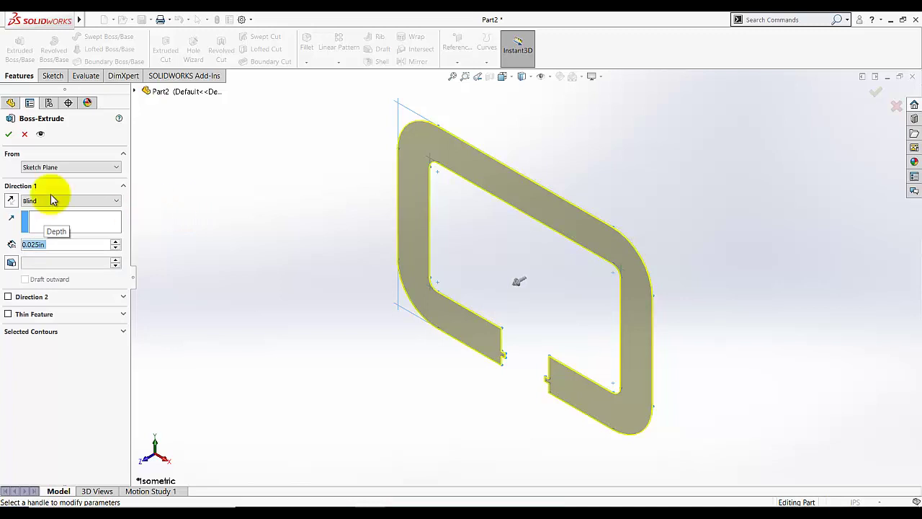
left_click(9, 134)
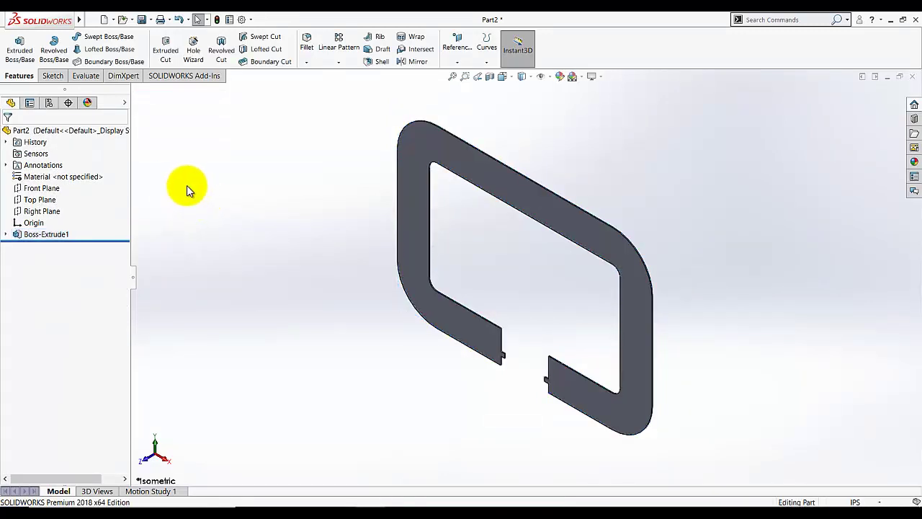
Step: Start a new sketch on the front face of the extruded plate, viewed normal to the face
left_click(49, 75)
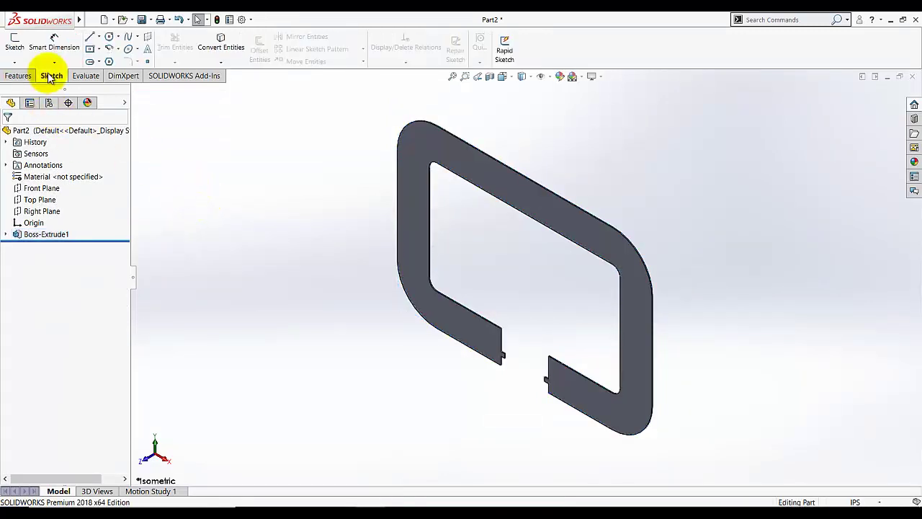
left_click(11, 47)
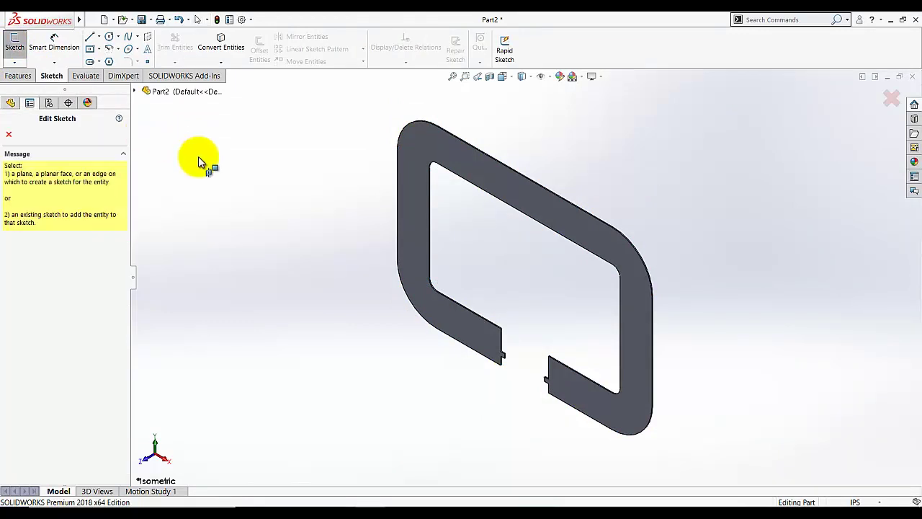
left_click(412, 150)
left_click(502, 77)
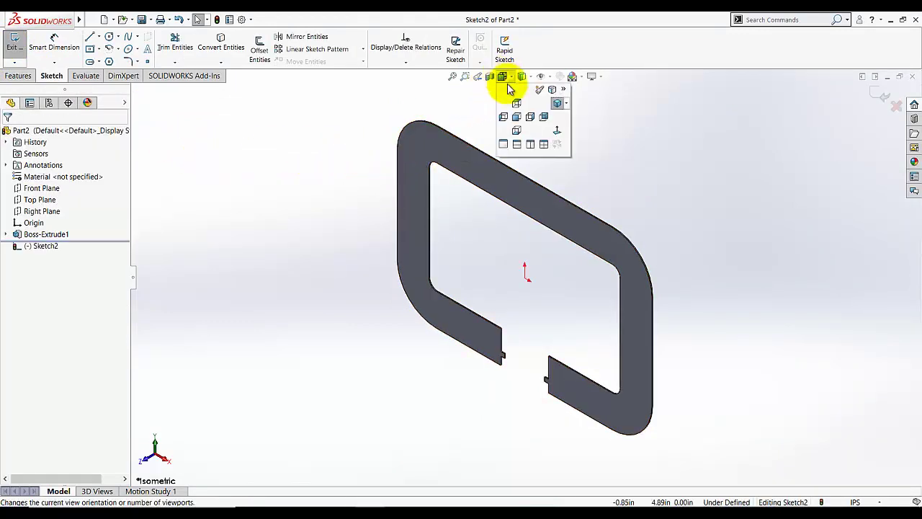
left_click(558, 131)
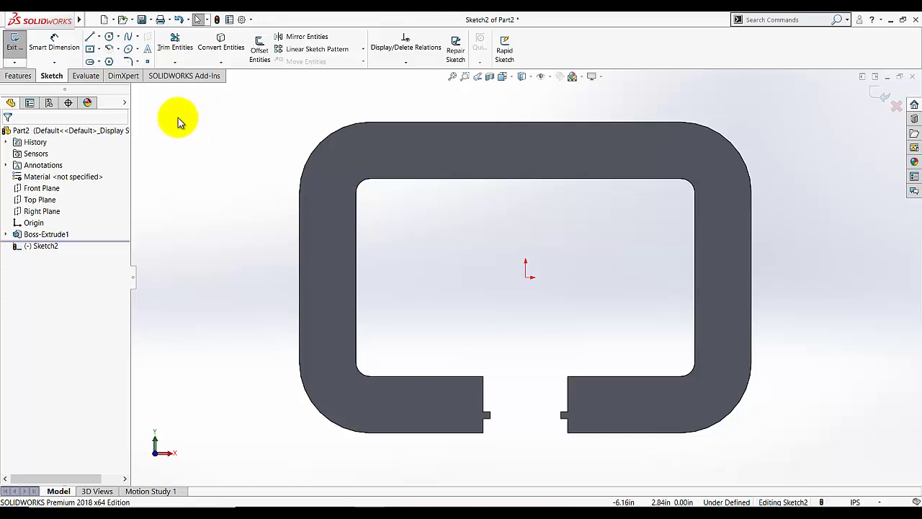
Step: Try to offset the plate's upper, left and lower-left outer edges outward by 0.10 in, and undo the offset
left_click(261, 53)
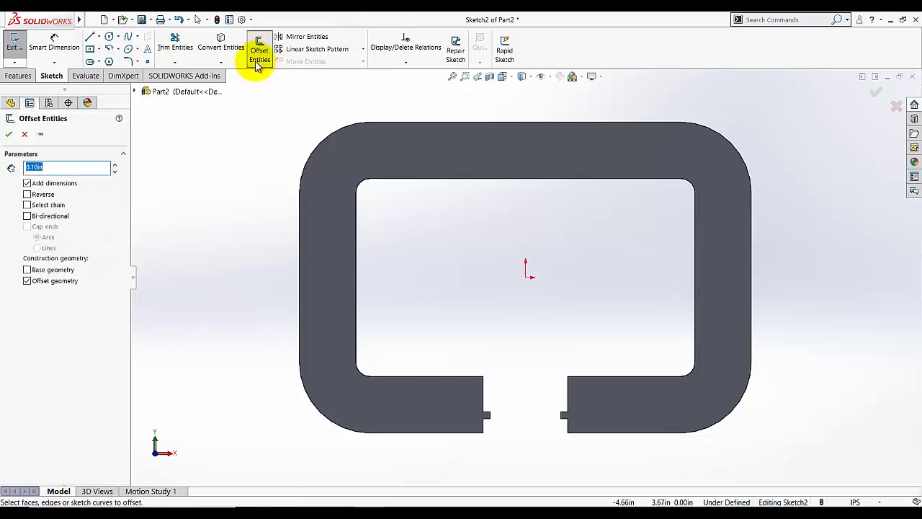
left_click(441, 124)
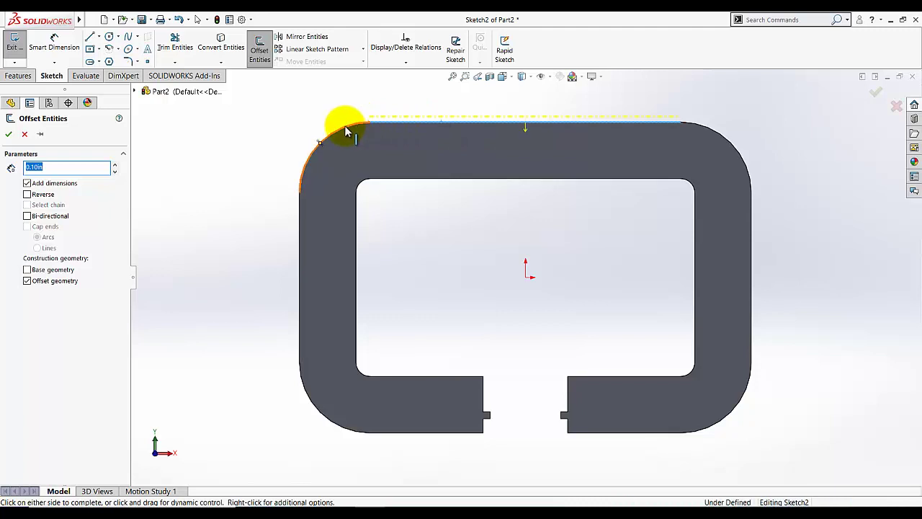
left_click(299, 217)
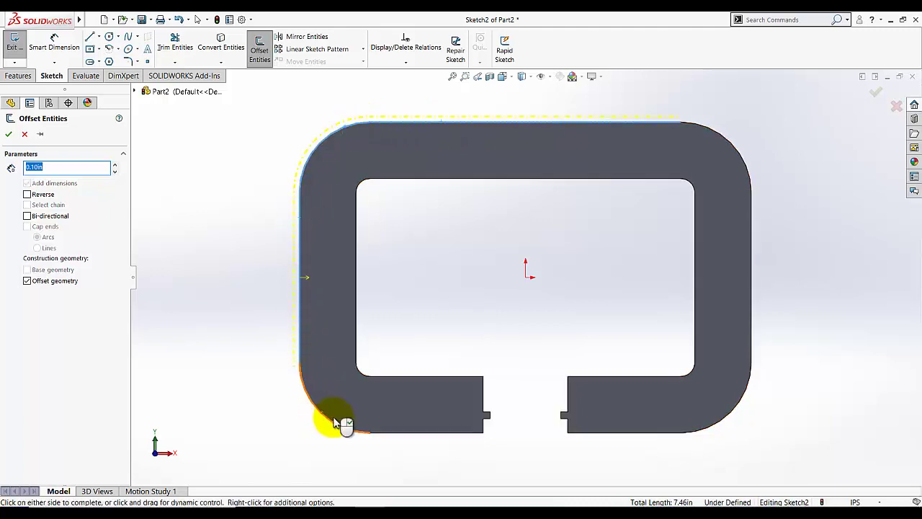
left_click(347, 427)
left_click(402, 438)
left_click(608, 437)
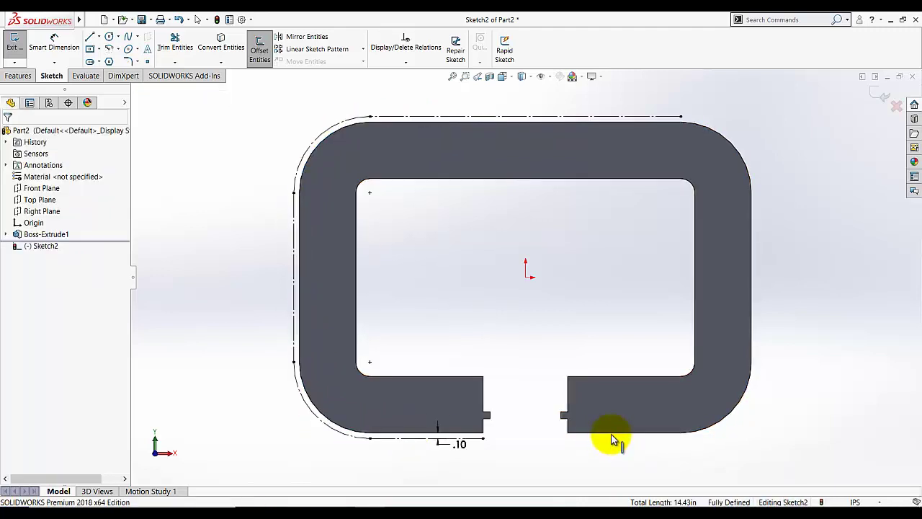
left_click(179, 19)
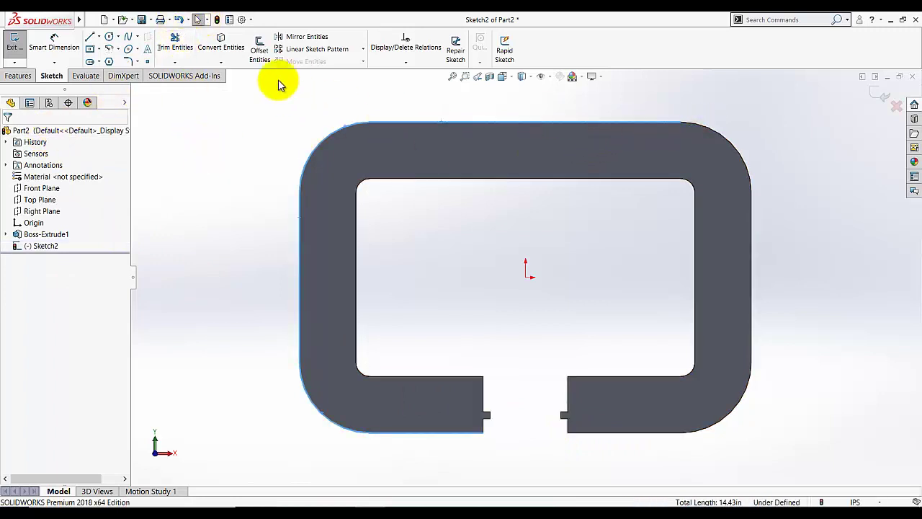
Step: Offset all outer edges of the C-shaped plate, including the right-hand ones, inward by 0.325 in as construction geometry
left_click(259, 48)
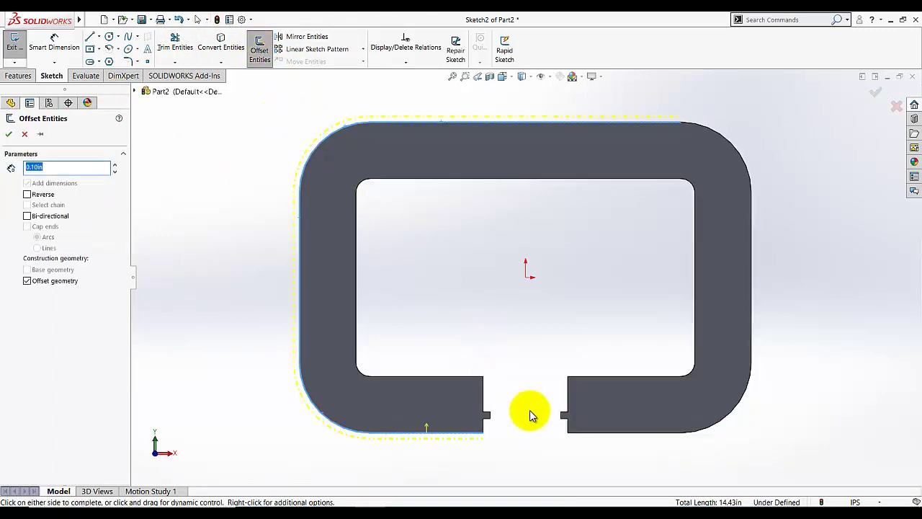
left_click(592, 433)
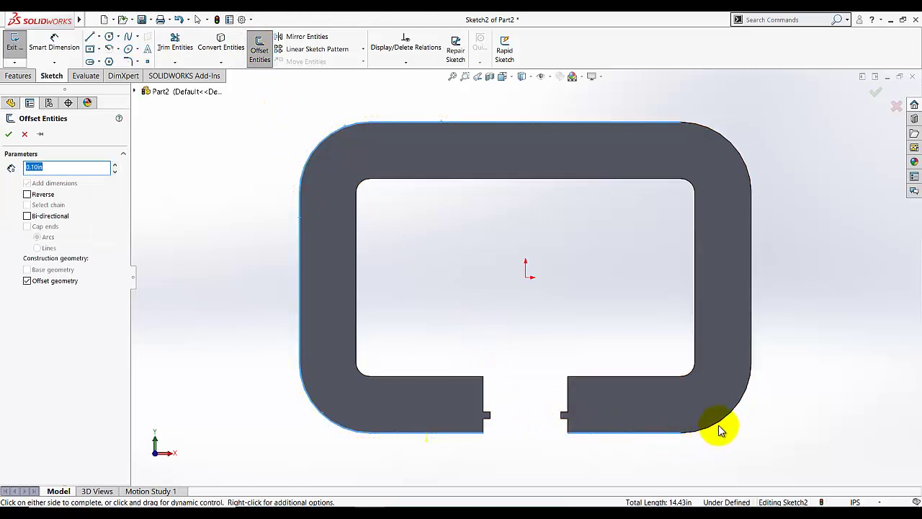
left_click(717, 426)
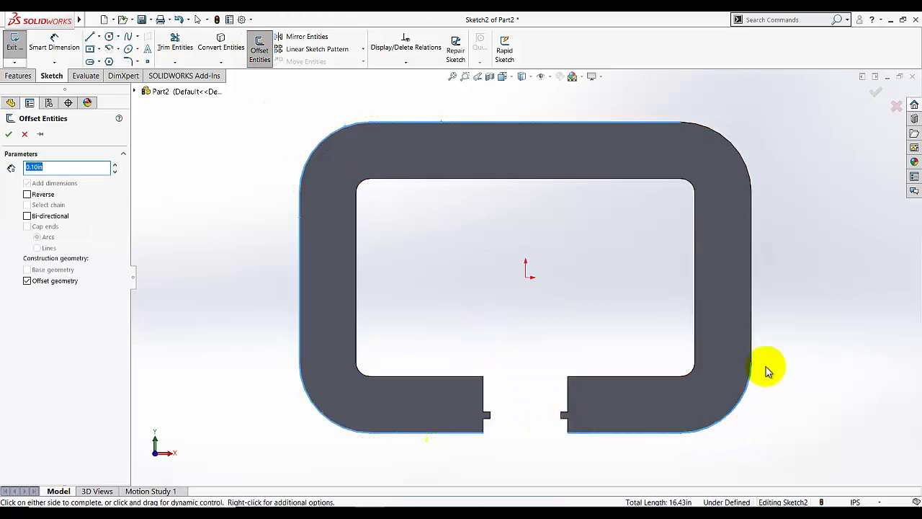
left_click(752, 328)
left_click(724, 137)
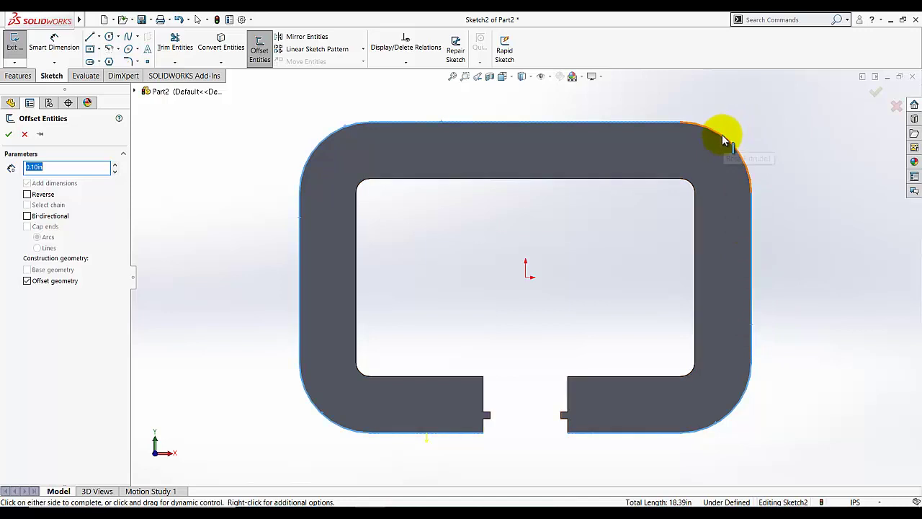
left_click(28, 195)
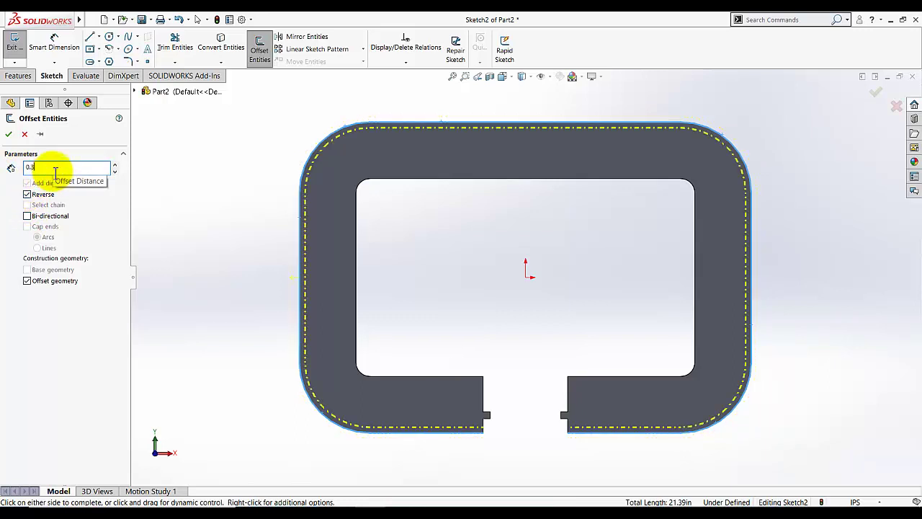
type("5in")
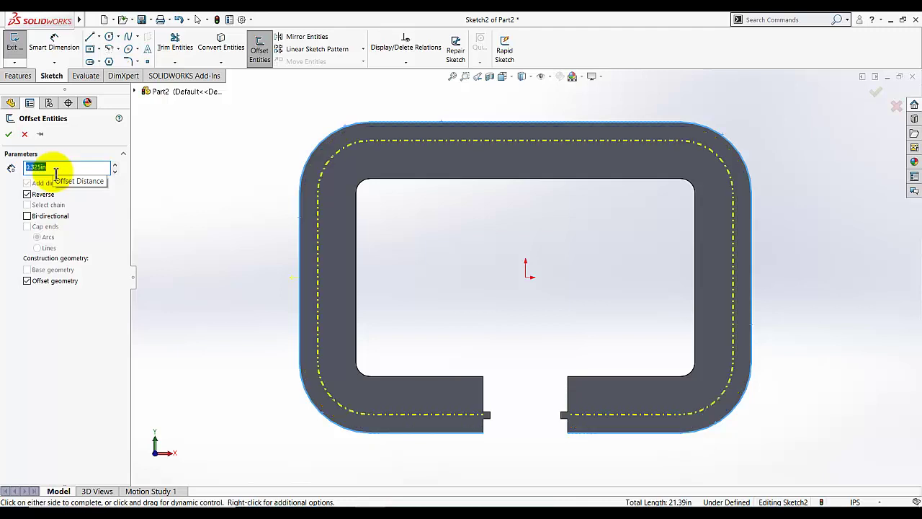
left_click(7, 132)
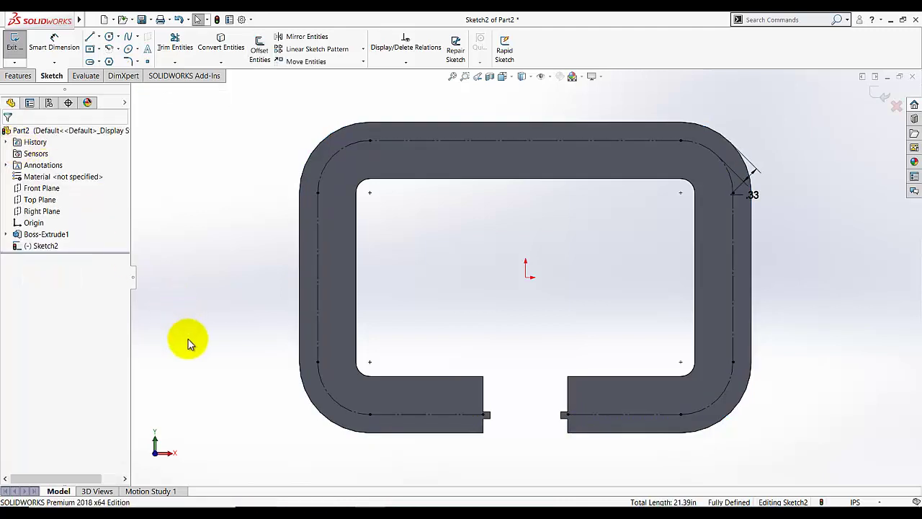
Step: Sketch a horizontal line about 4.97 in long rightward and a vertical line about 3.16 in long upward, both starting at the origin
left_click(109, 37)
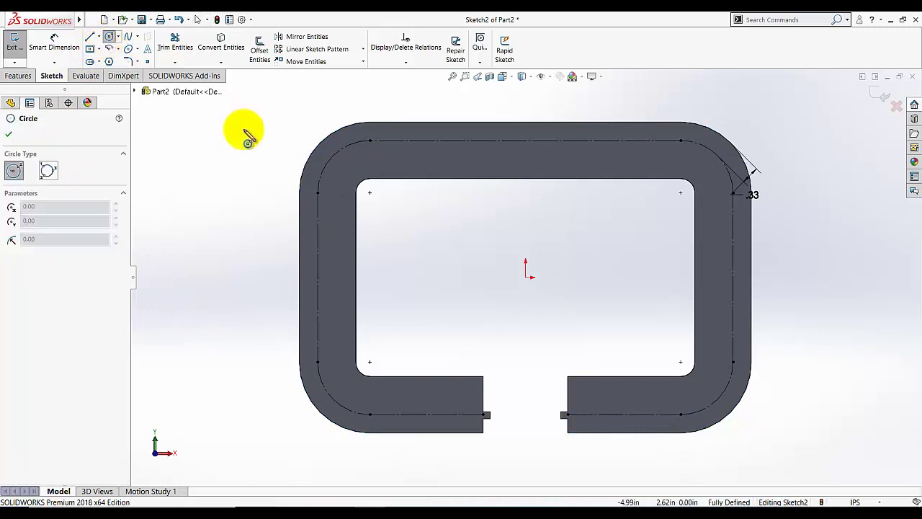
left_click(89, 37)
left_click(528, 277)
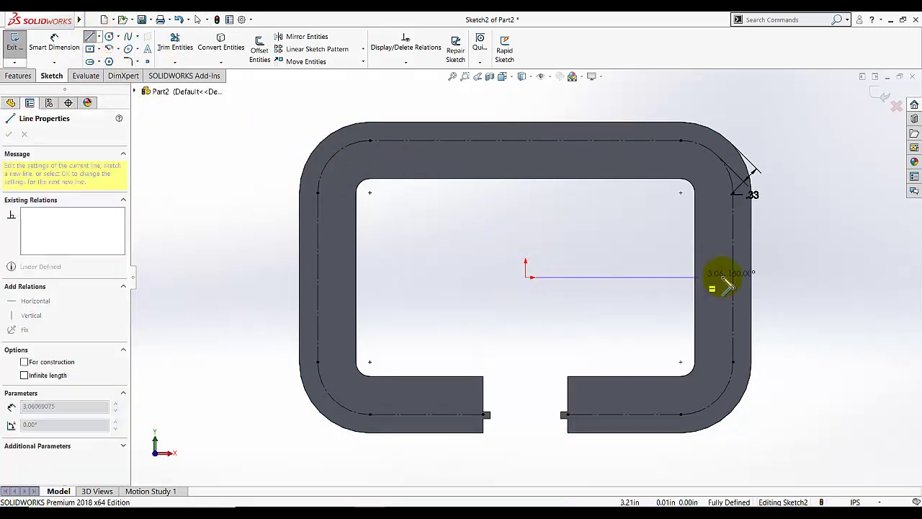
left_click(805, 277)
left_click(809, 216)
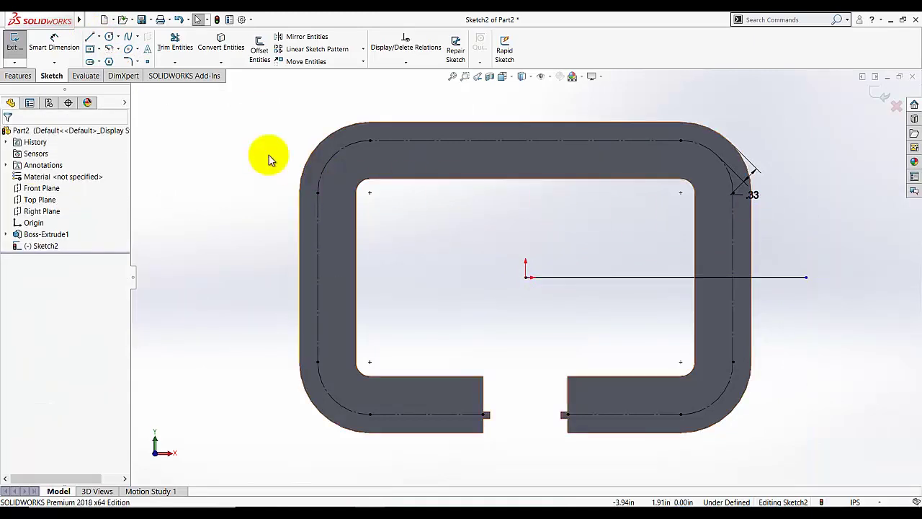
left_click(72, 39)
left_click(88, 40)
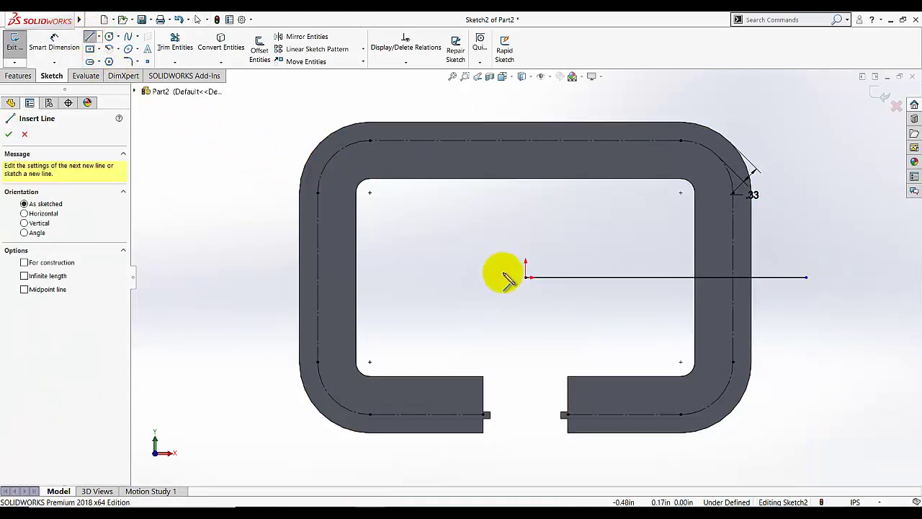
left_click(526, 276)
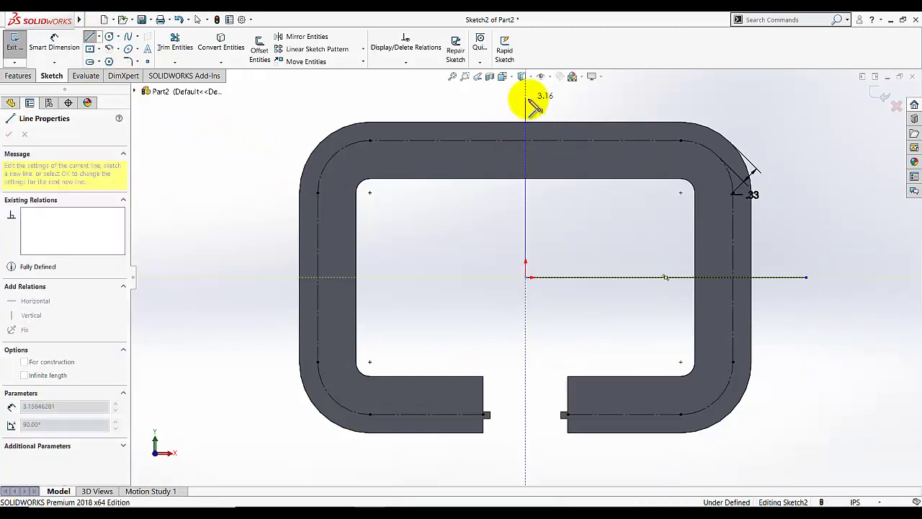
left_click(527, 99)
key("Escape")
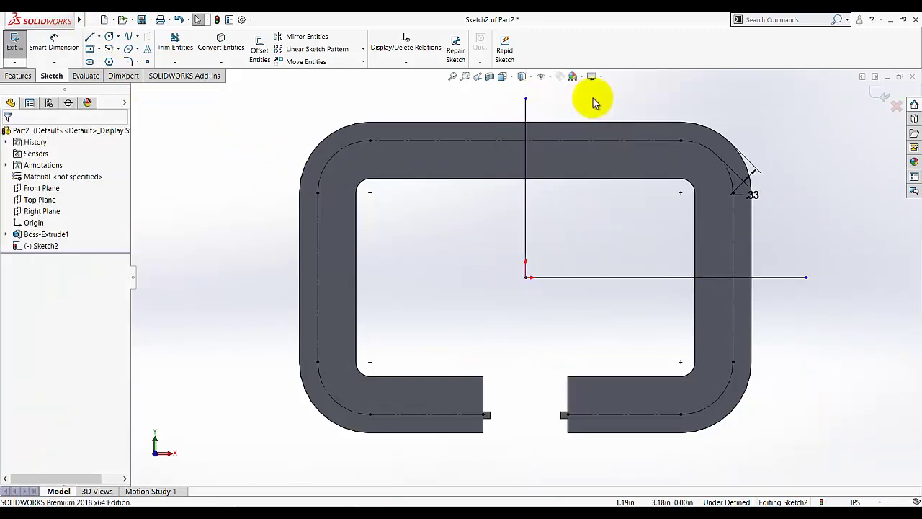
Step: Make the horizontal and vertical lines construction geometry and stretch the vertical one's upper end to about 3.52 in above the origin
left_click(580, 277)
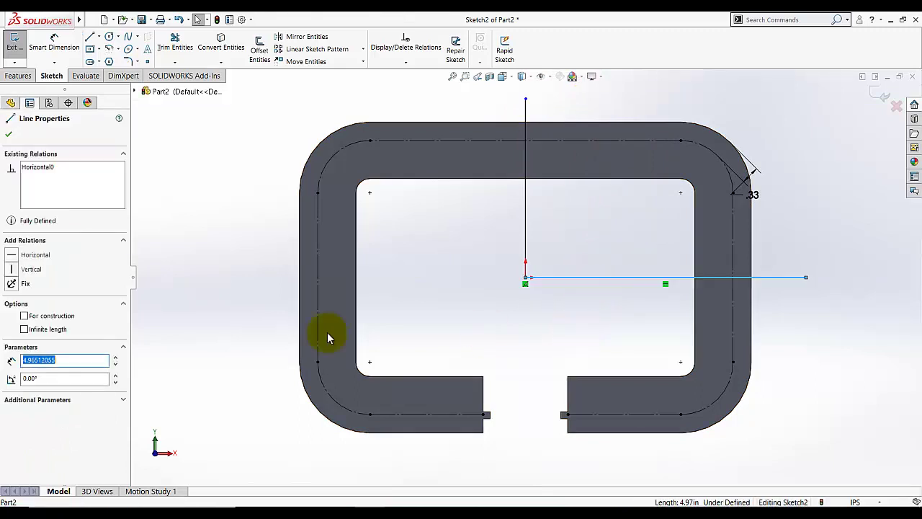
left_click(23, 315)
left_click(520, 239)
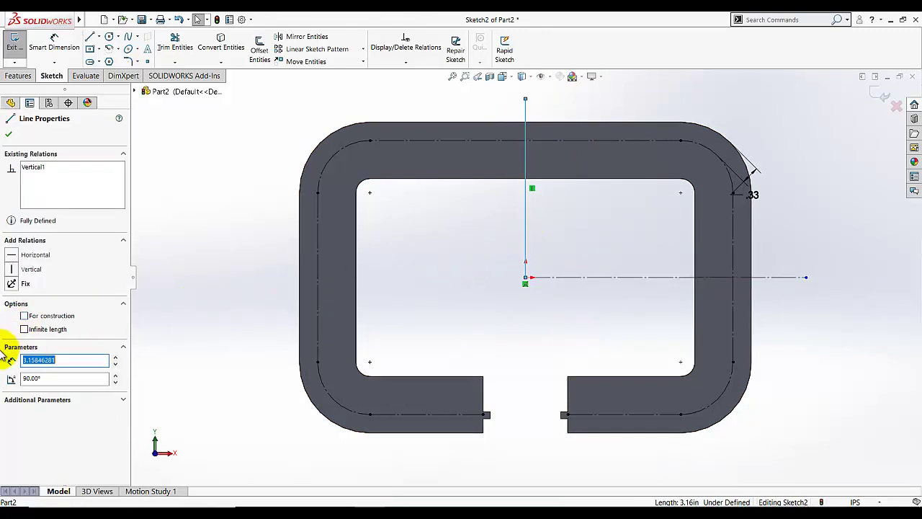
left_click(8, 134)
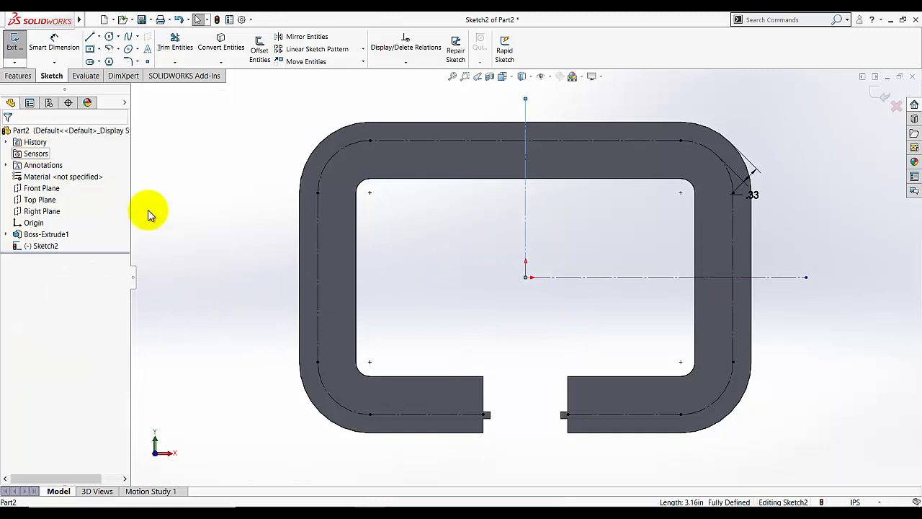
left_click(526, 99)
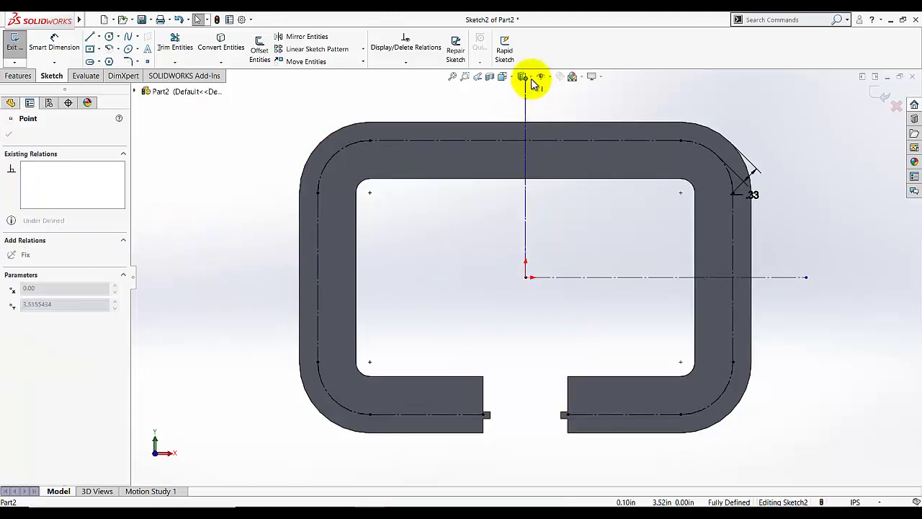
Step: Sketch four circles on the construction path: about 0.26 and 0.24 in radius along the top, 0.27 in at left, one at the upper-left arc's midpoint
left_click(110, 37)
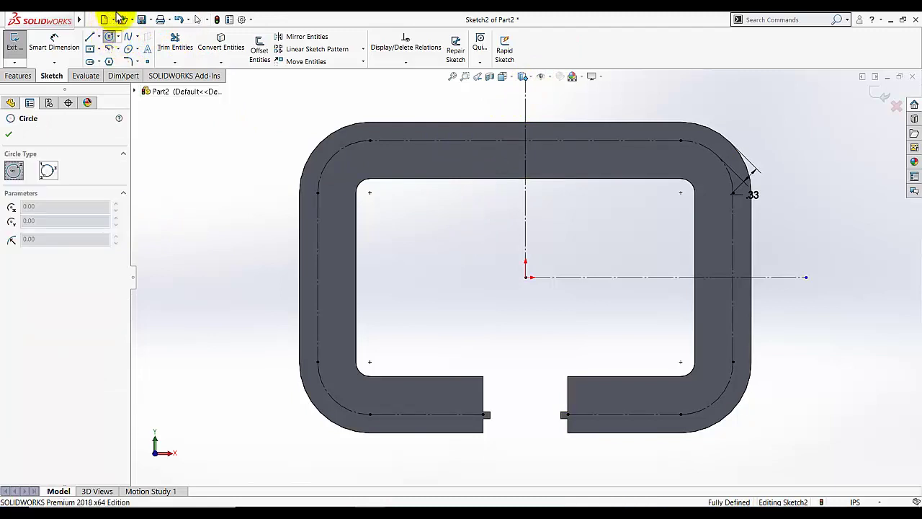
left_click(484, 141)
left_click(495, 148)
left_click(409, 141)
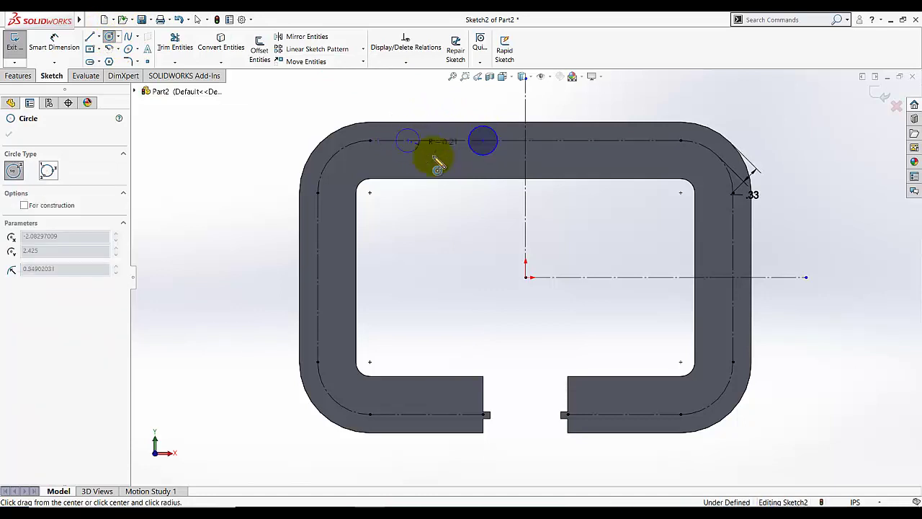
left_click(418, 150)
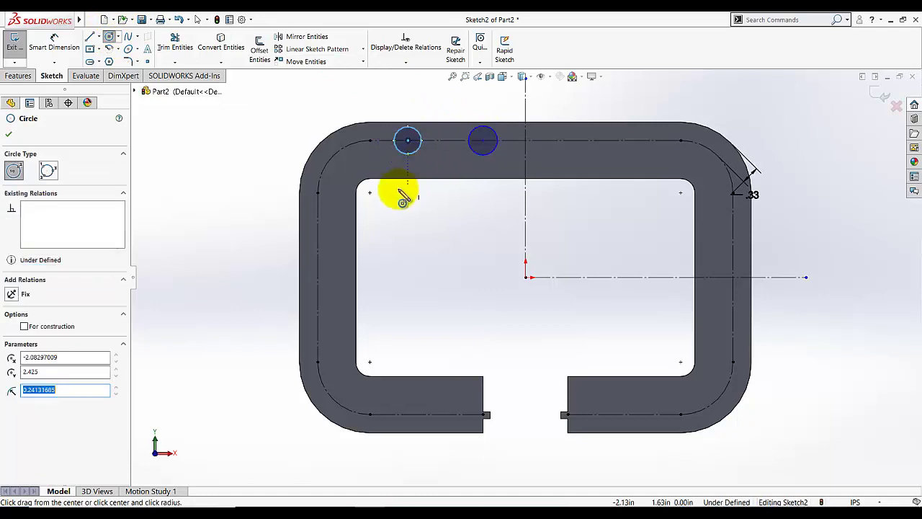
left_click(318, 226)
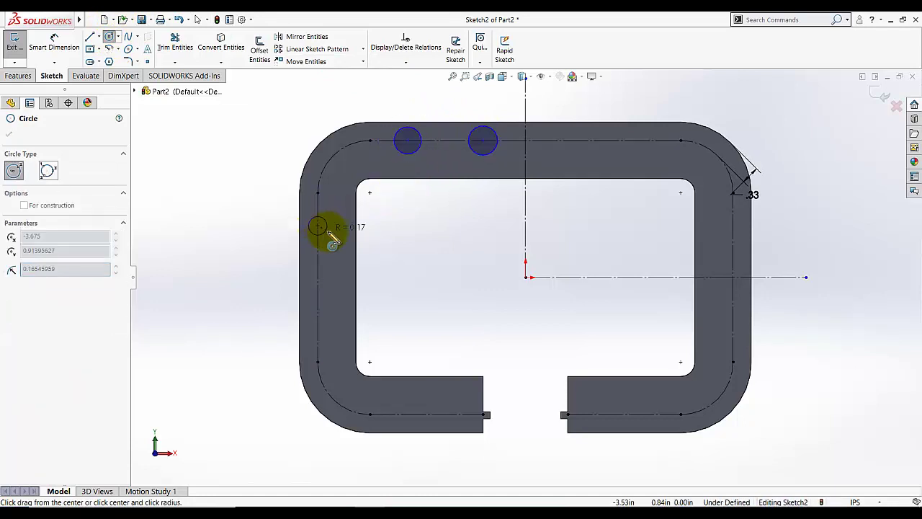
left_click(332, 229)
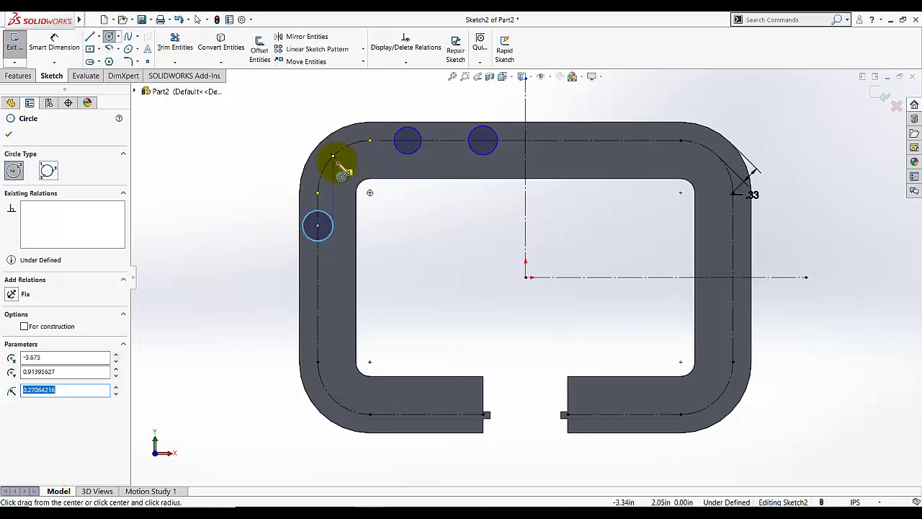
left_click_drag(333, 155, 351, 165)
Step: Dimension the diameter of the top circle nearest the vertical centreline and set it to 0.266 in
left_click(56, 52)
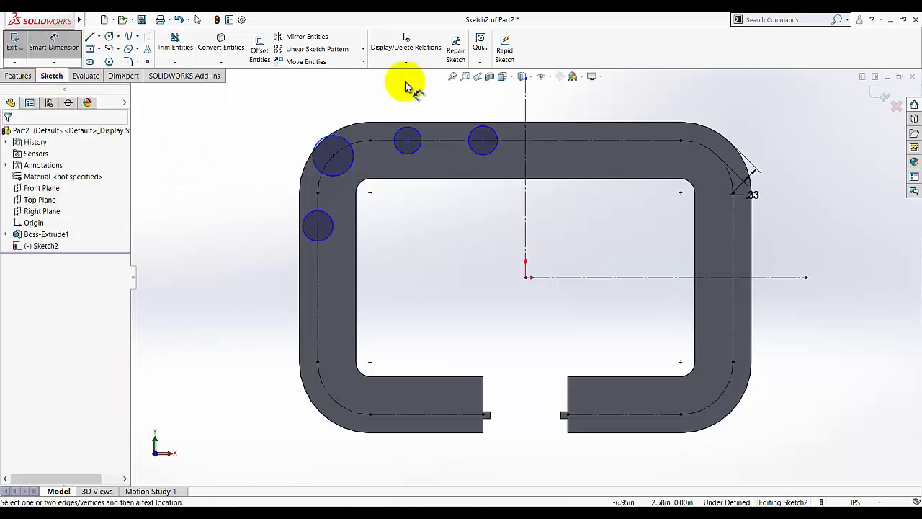
left_click(483, 137)
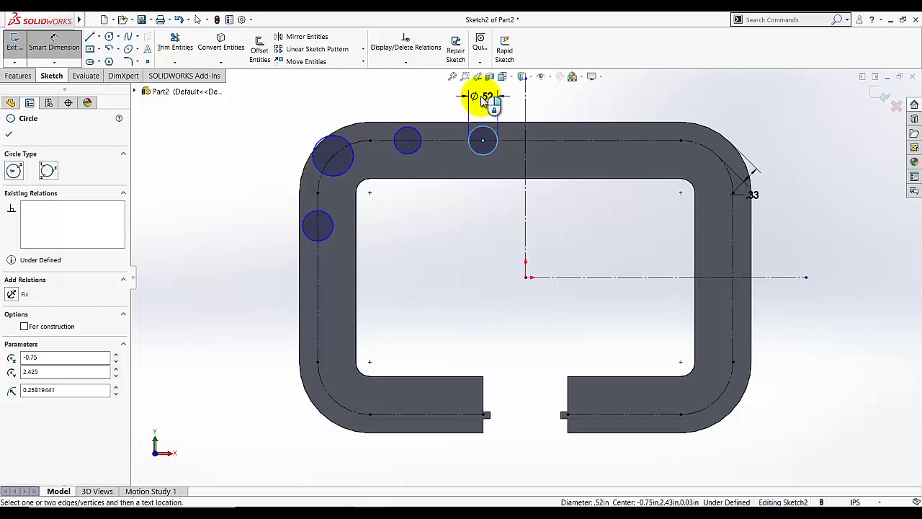
left_click(487, 100)
type("0.266")
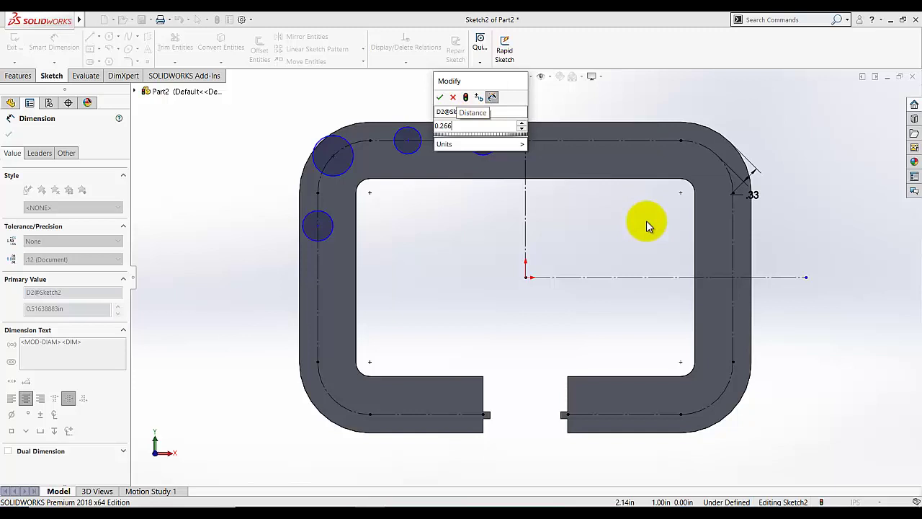
key("Return")
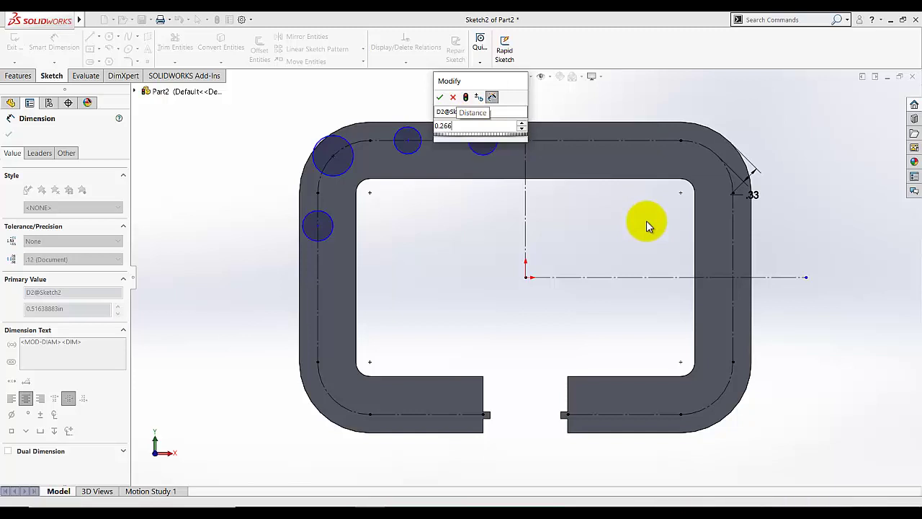
Step: Add an Equal relation between all four circles on the construction path
left_click(61, 63)
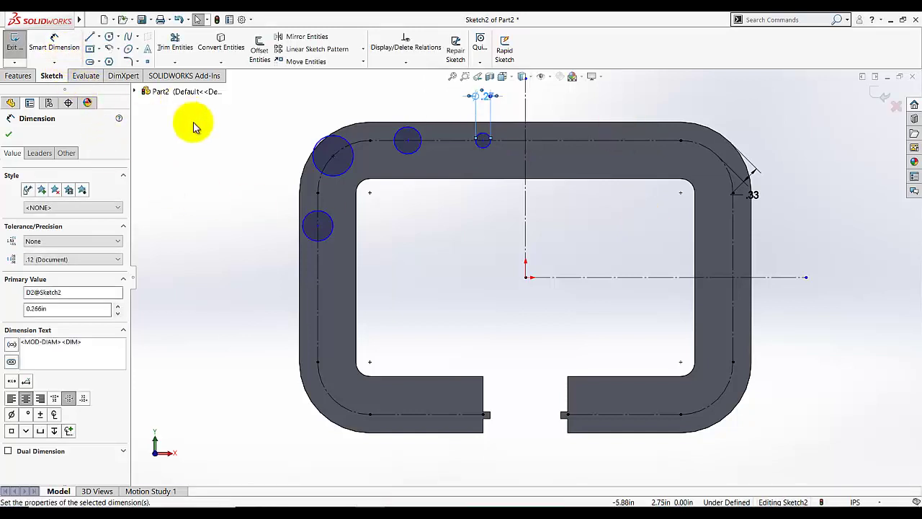
left_click(381, 63)
left_click(404, 87)
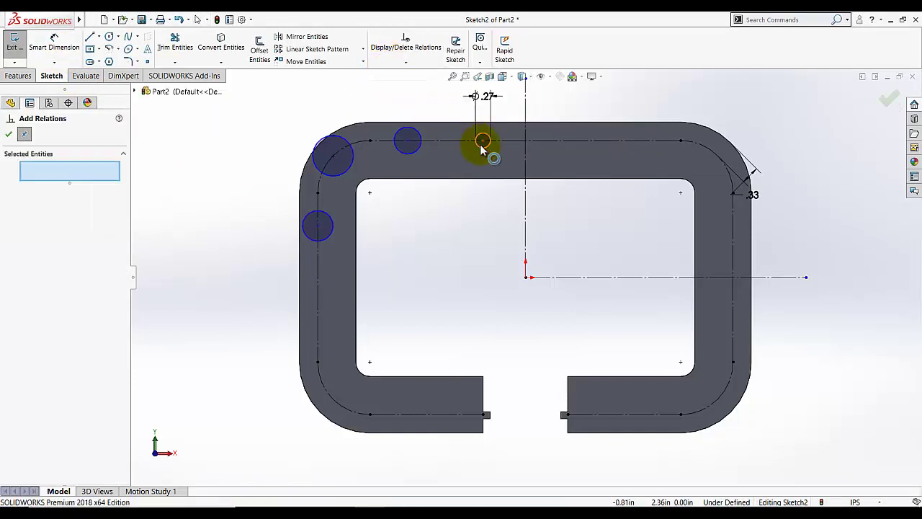
left_click(482, 148)
left_click(415, 151)
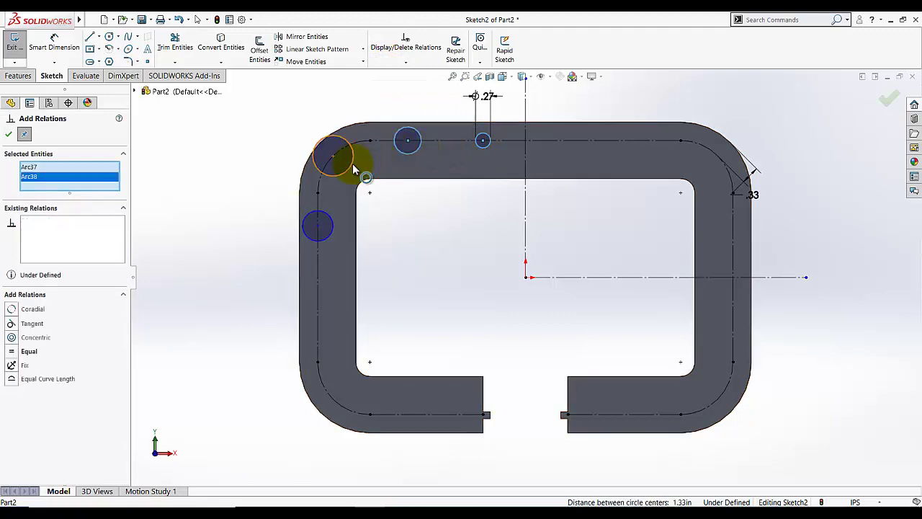
left_click(352, 163)
left_click(318, 226)
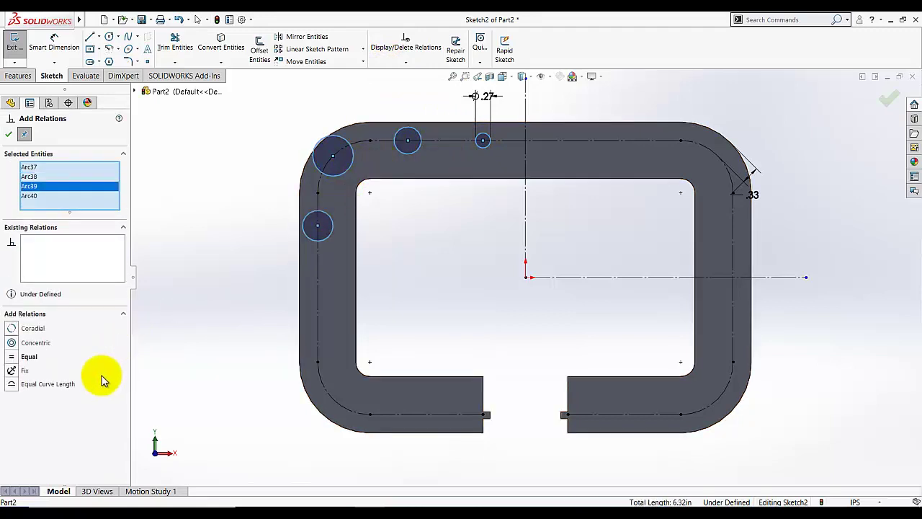
left_click(12, 358)
left_click(8, 134)
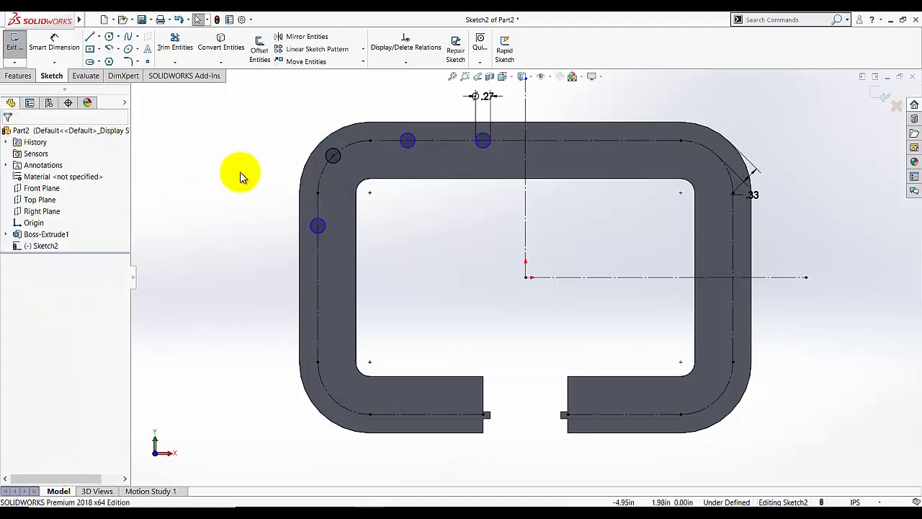
Step: Dimension the horizontal distance from the vertical centreline to the nearest top circle's centre and set it to 1.20 in
left_click(70, 52)
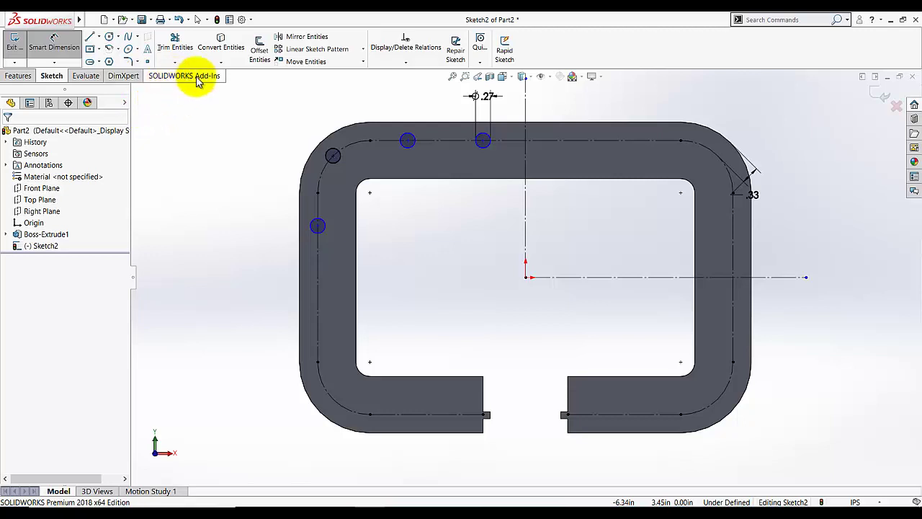
left_click(485, 154, "ctrl")
left_click(526, 162)
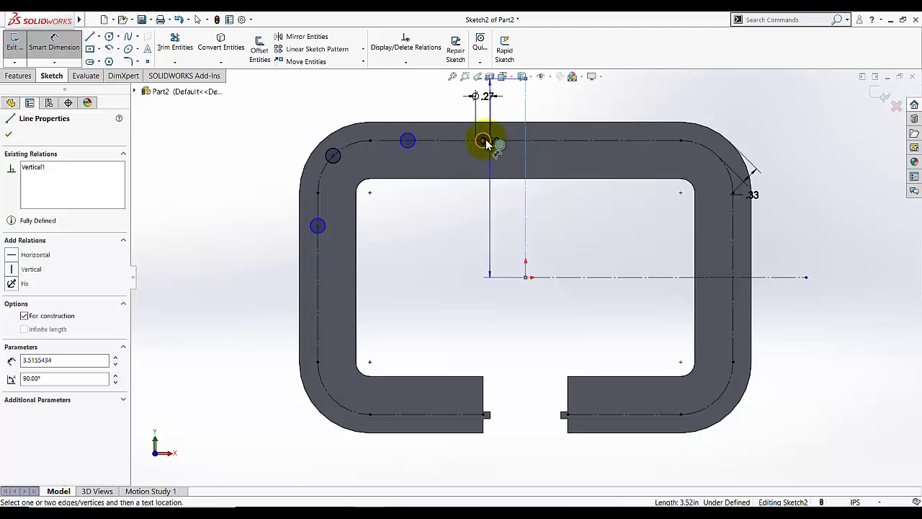
left_click(484, 141)
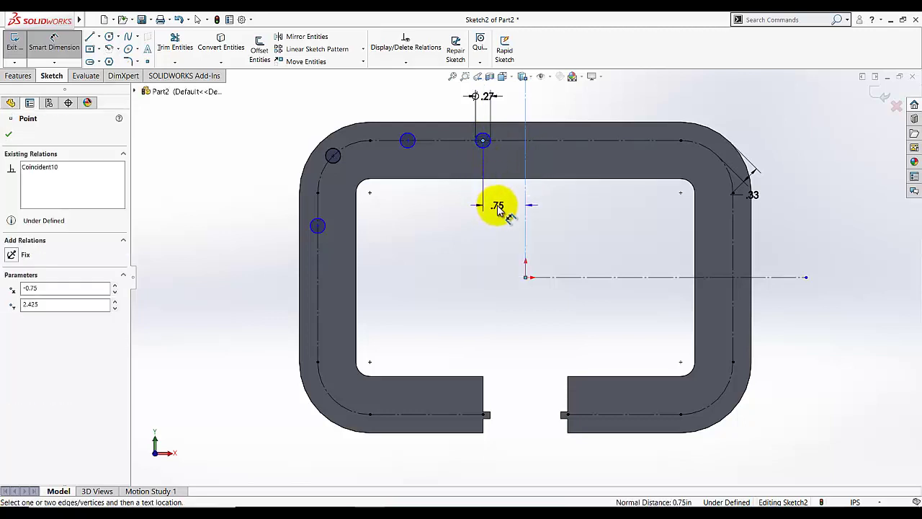
left_click(498, 207)
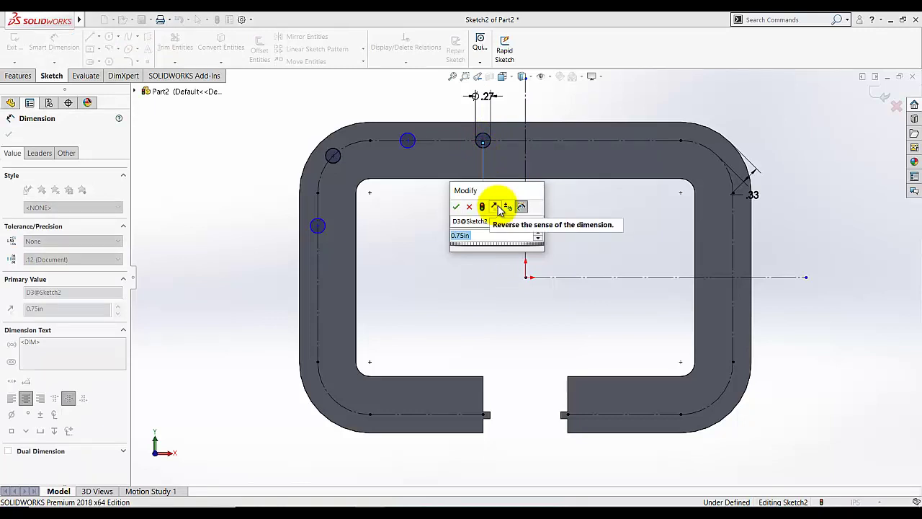
type("1.20")
key("Return")
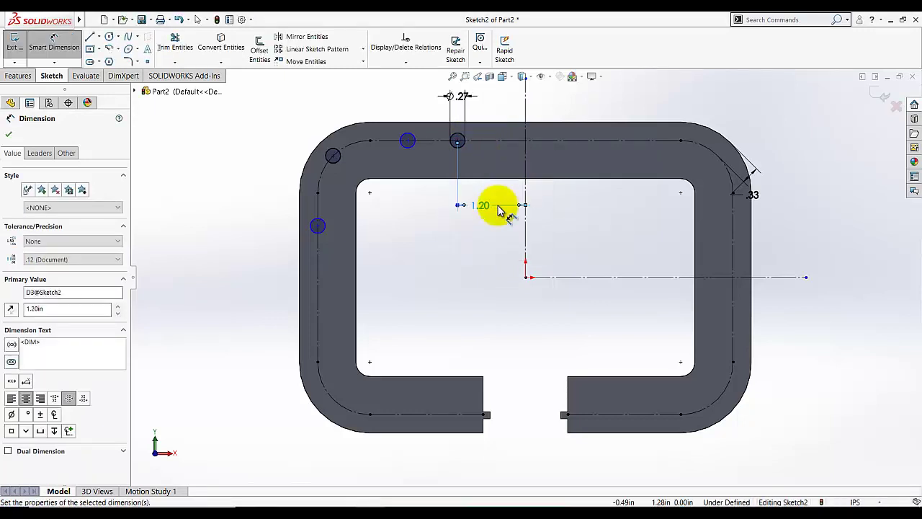
Step: Dimension the horizontal distance from the vertical centreline to the second top circle's centre and set it to 2.15 in
left_click(409, 142)
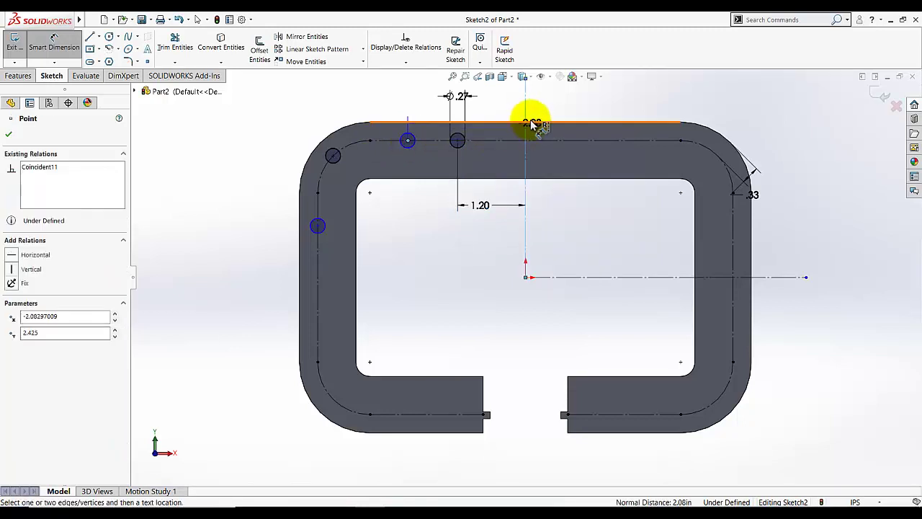
left_click(525, 123)
left_click(466, 241)
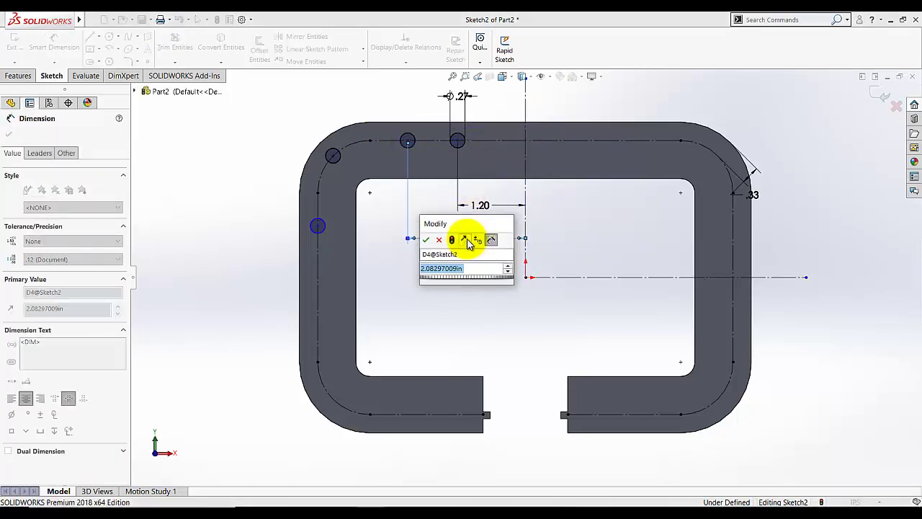
type("2.15")
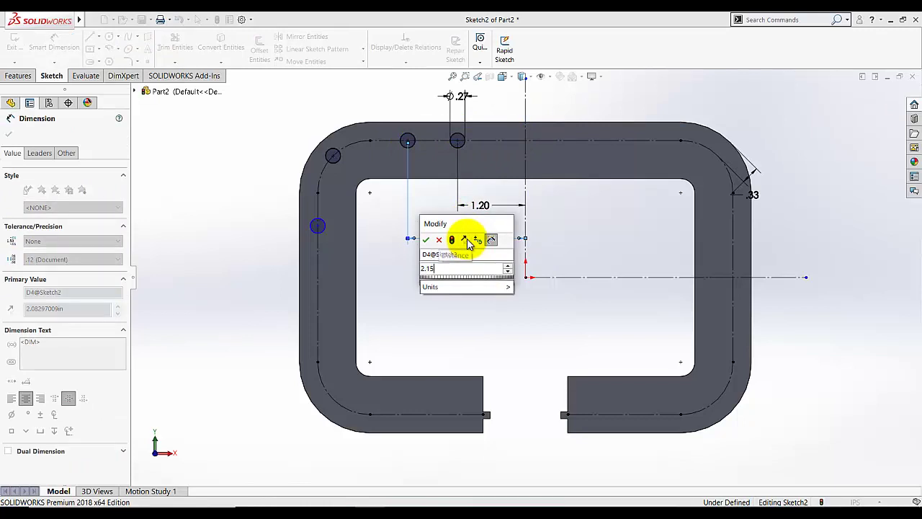
key("Return")
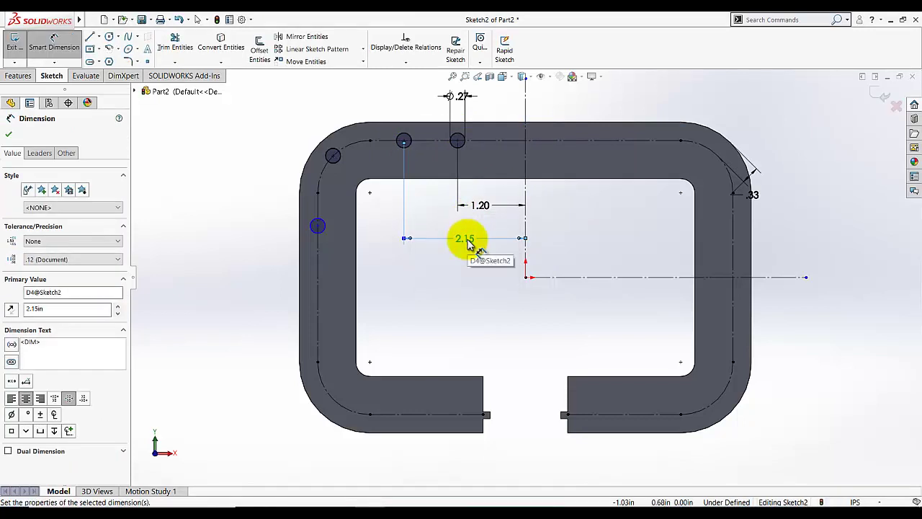
Step: Dimension the vertical distance from the origin to the centre of the circle on the path's left side and set it to 0.750 in
left_click(318, 228)
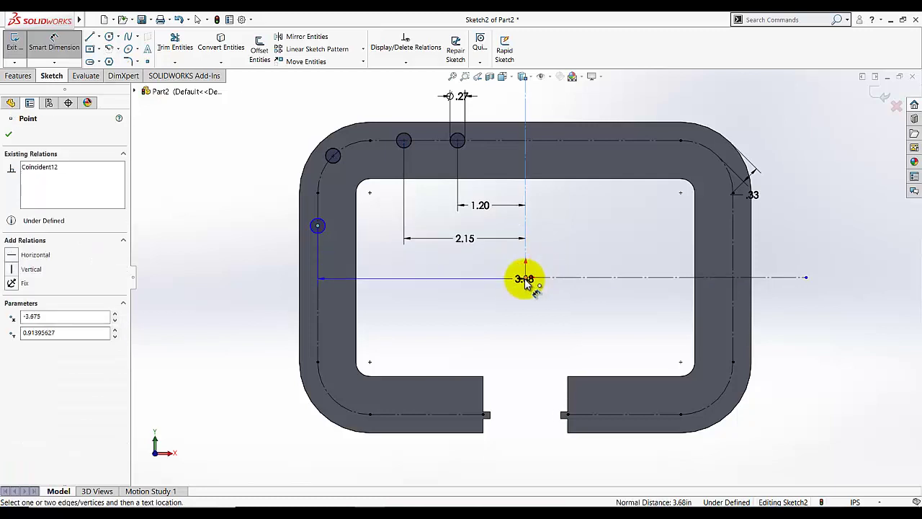
left_click(268, 247)
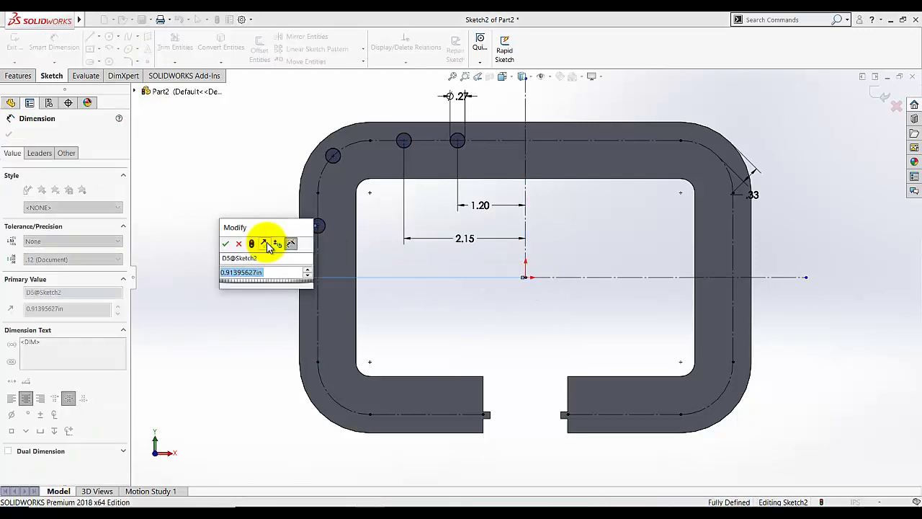
type(".750")
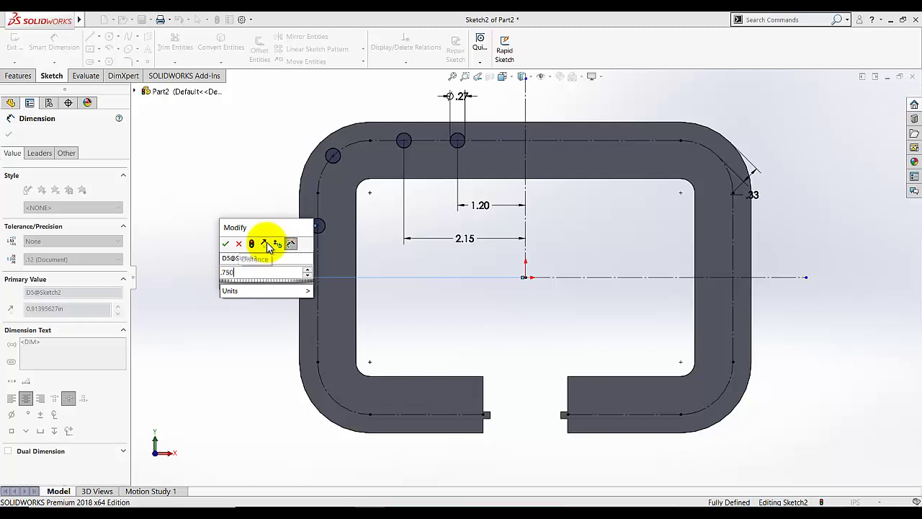
key("Return")
key("Escape")
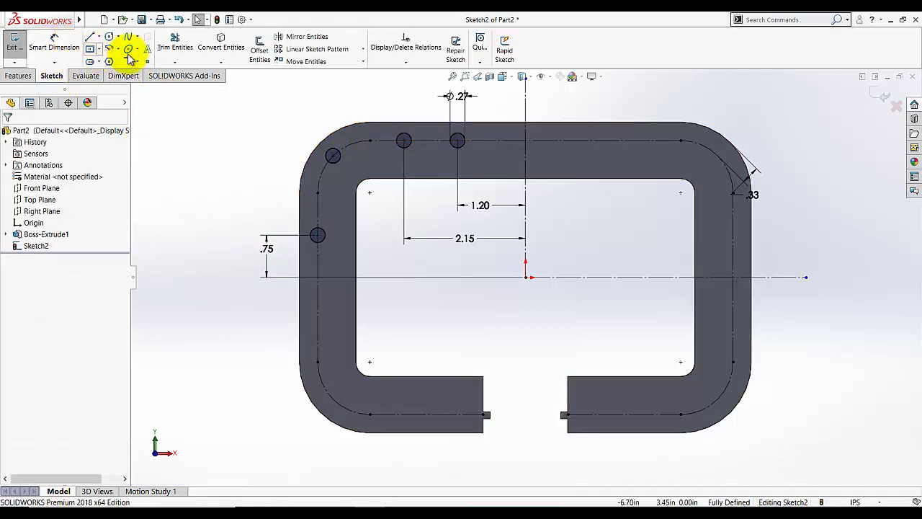
Step: Mirror the four circles about the vertical construction line, keeping the originals
left_click(299, 36)
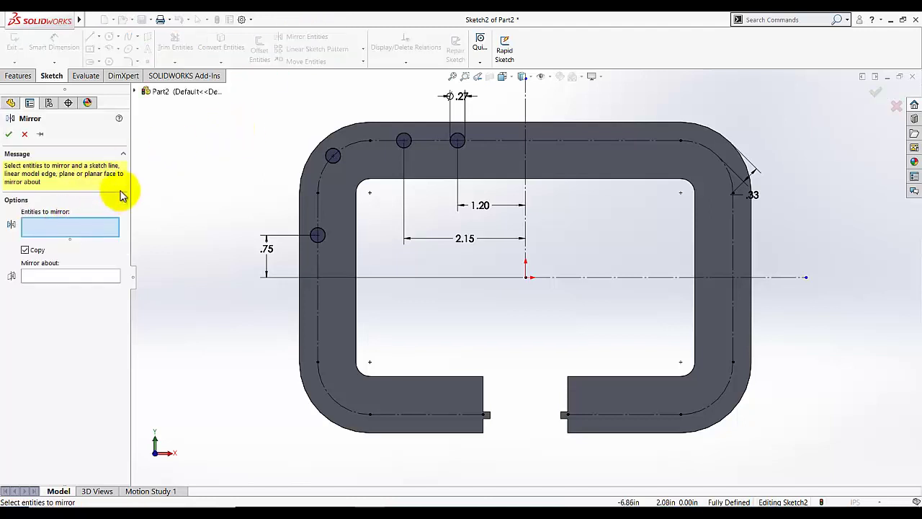
left_click(457, 140)
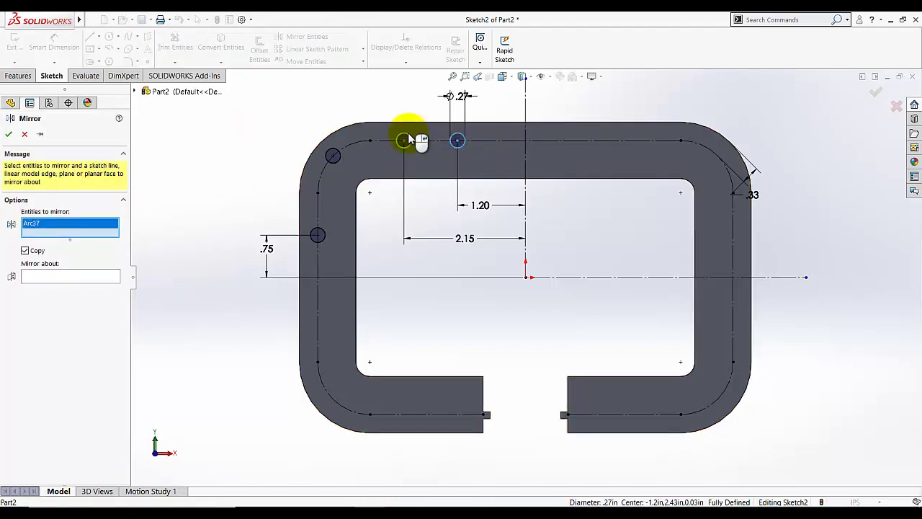
left_click(403, 139)
left_click(332, 154)
left_click(316, 235)
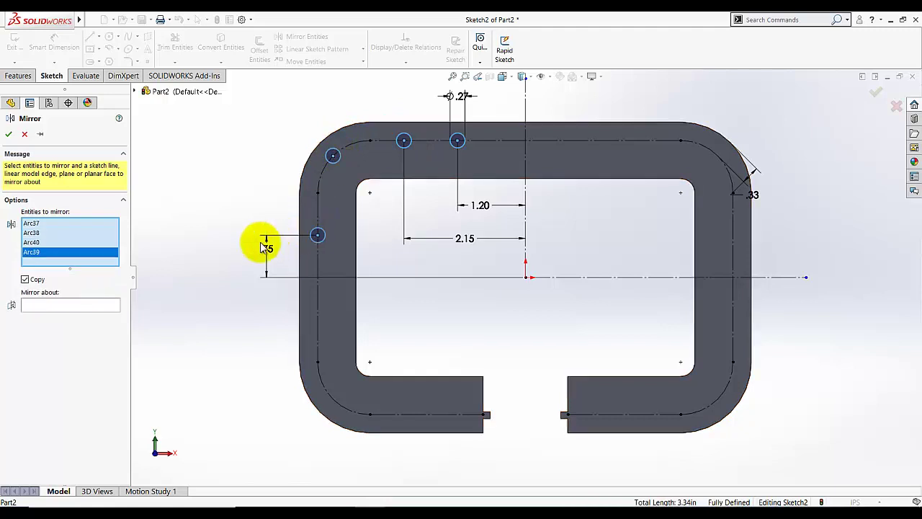
left_click(49, 305)
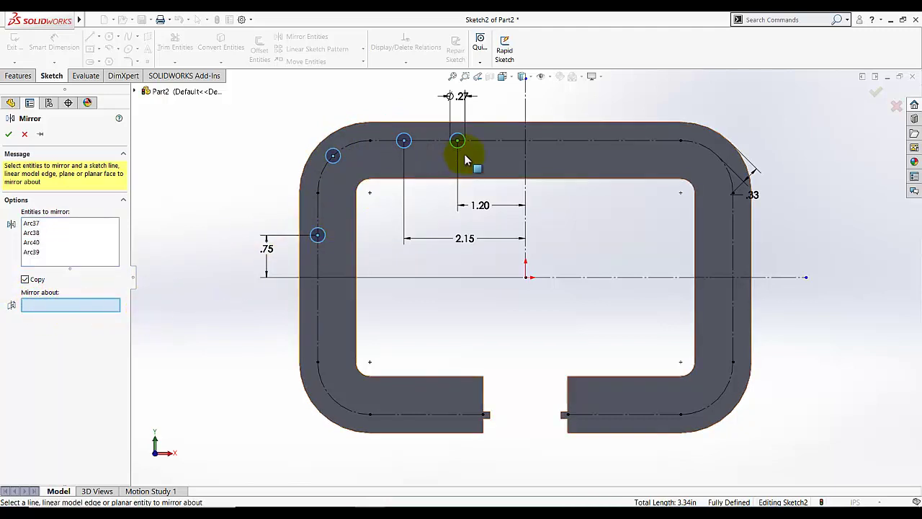
left_click(523, 151)
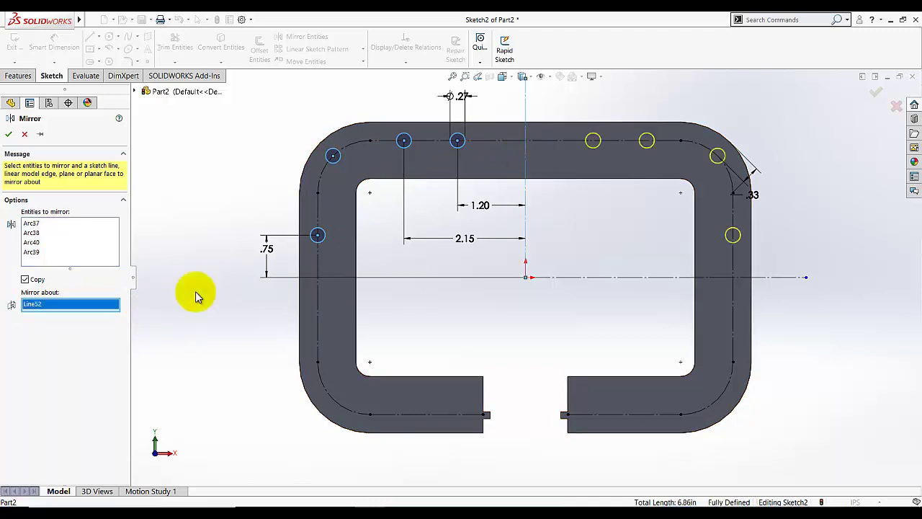
left_click(8, 134)
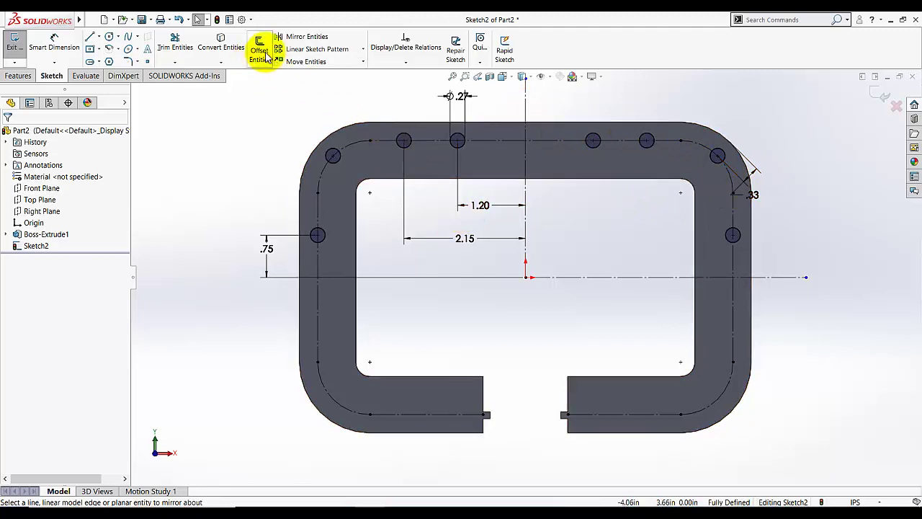
Step: Mirror all eight circles on the upper half of the path about the horizontal construction line, keeping the originals
left_click(303, 36)
left_click(322, 232)
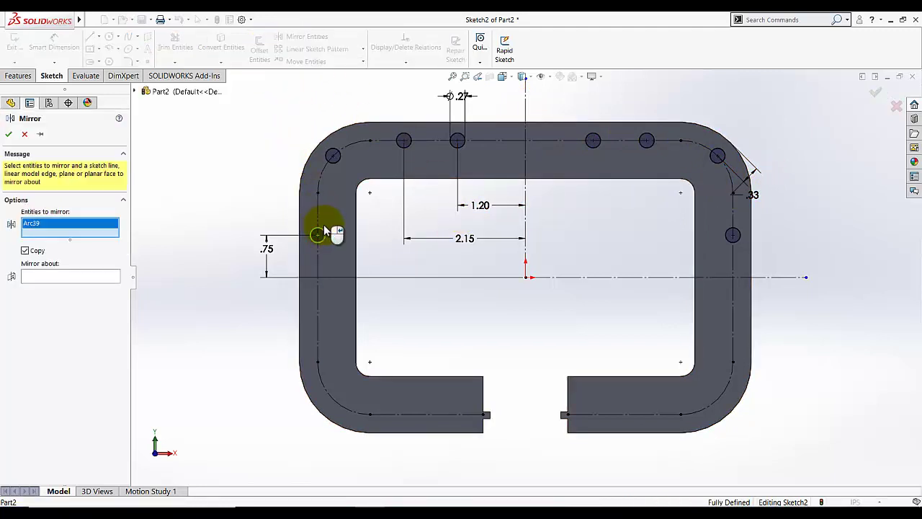
left_click(334, 156)
left_click(403, 141)
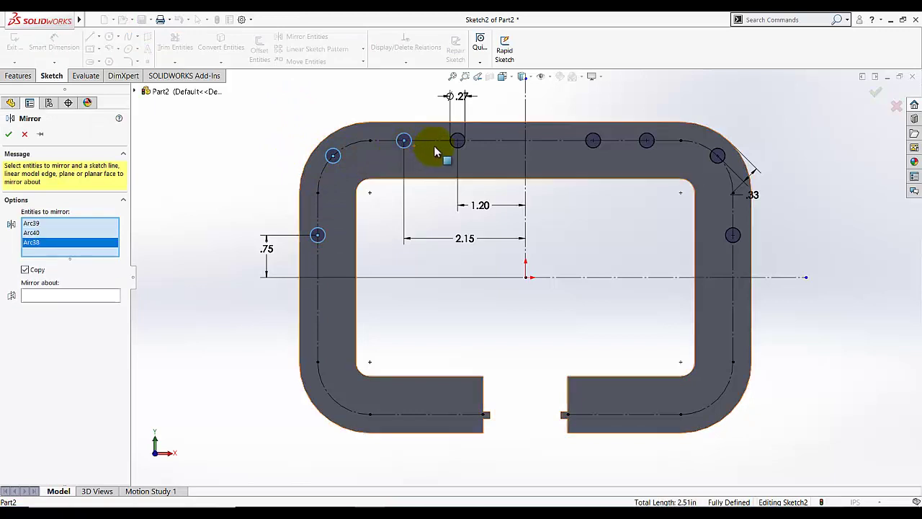
left_click(457, 142)
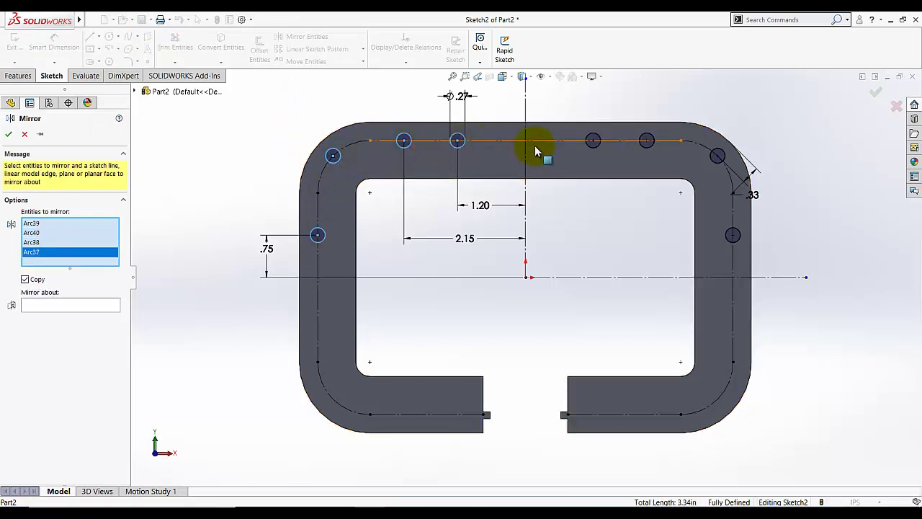
left_click(592, 141)
left_click(645, 144)
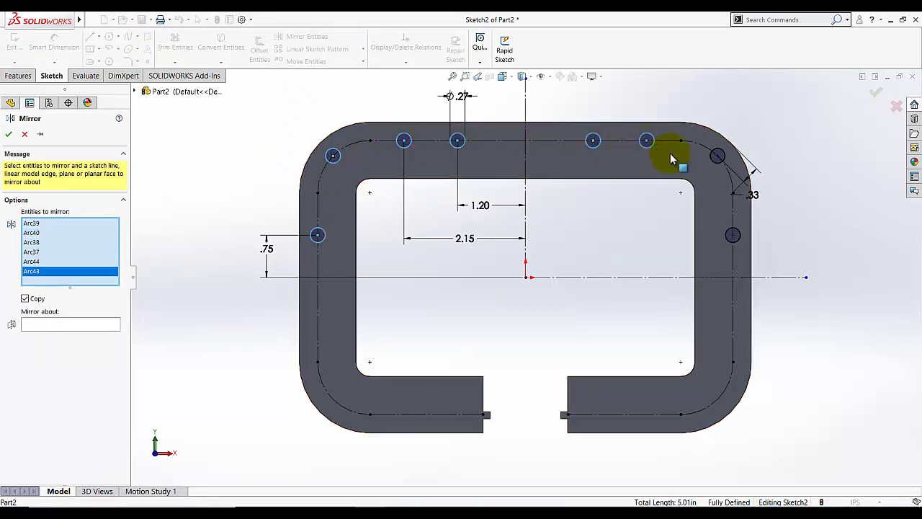
left_click(715, 157)
left_click(733, 235)
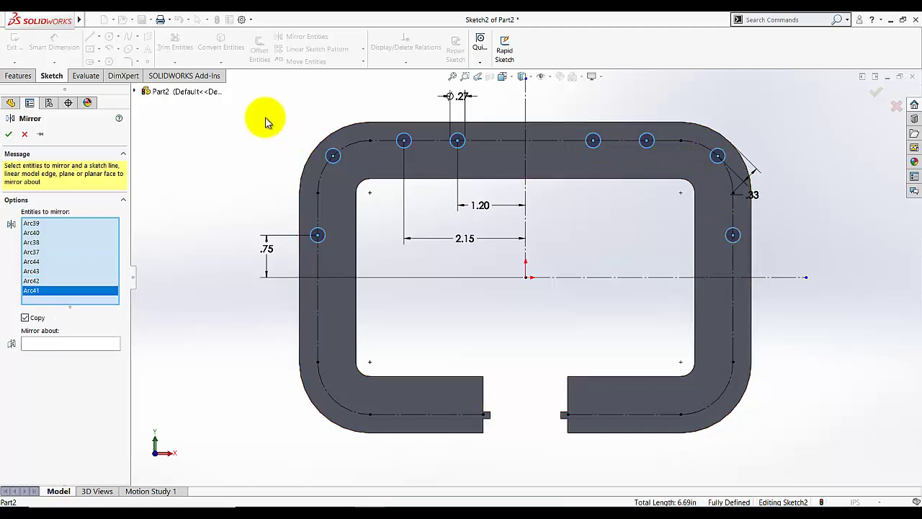
left_click_drag(266, 117, 200, 151)
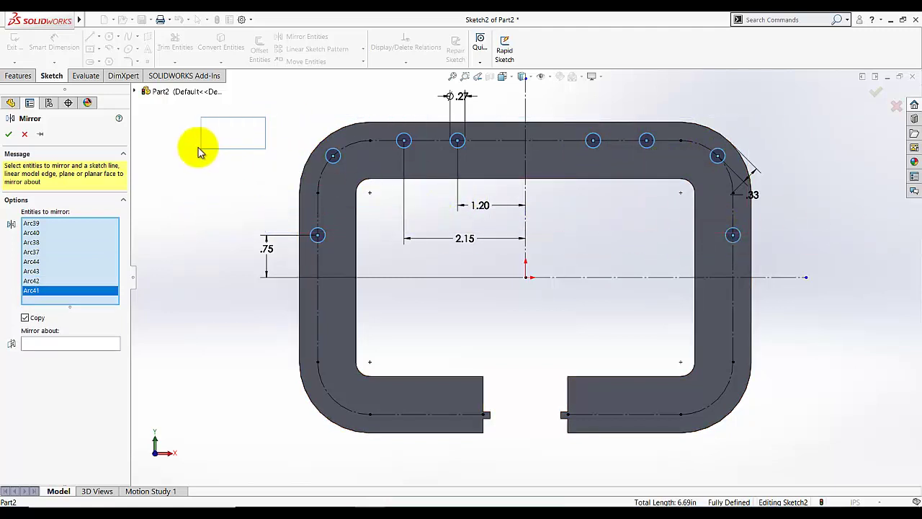
left_click(64, 344)
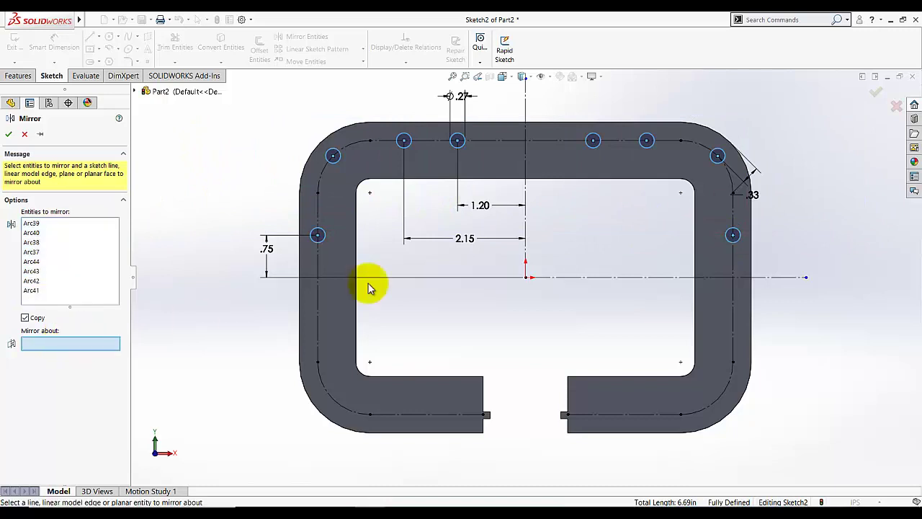
left_click(586, 277)
left_click(9, 134)
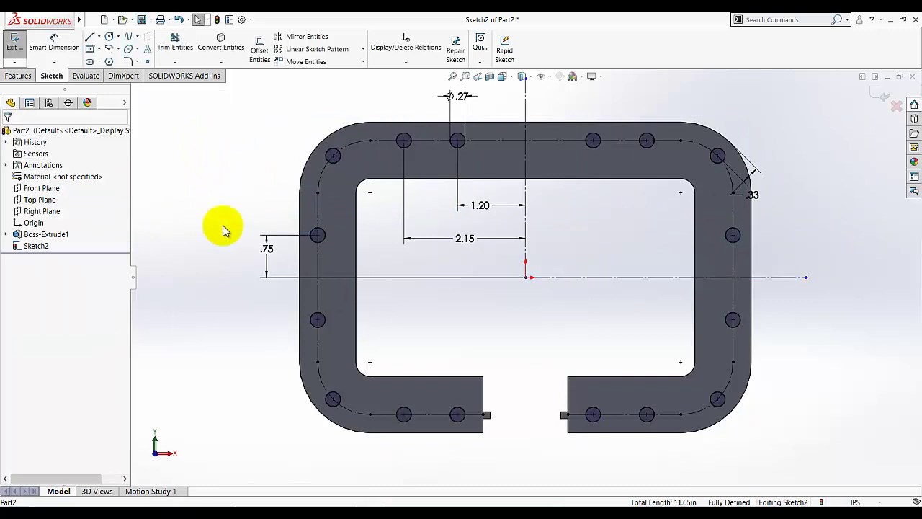
Step: Finish the hole sketch and cut its circles through the plate with an Extruded Cut set to Through All
left_click(14, 46)
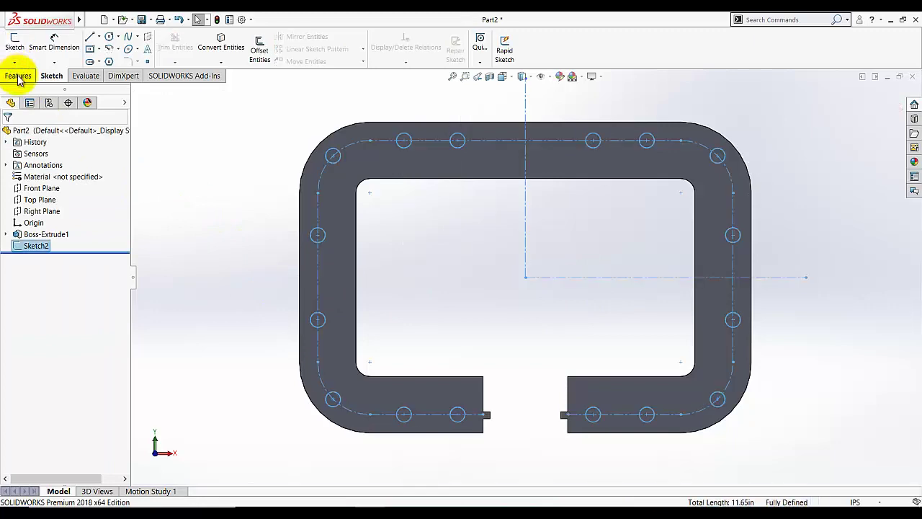
left_click(522, 77)
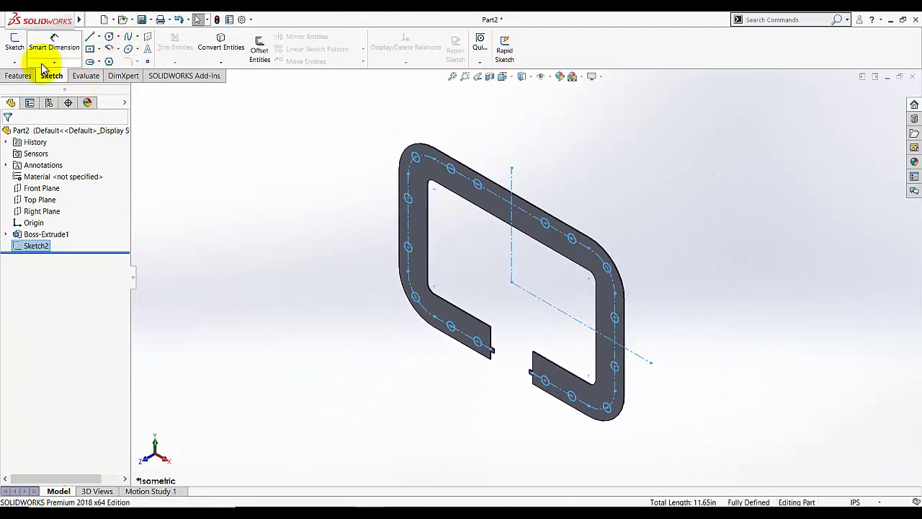
left_click(18, 76)
left_click(166, 47)
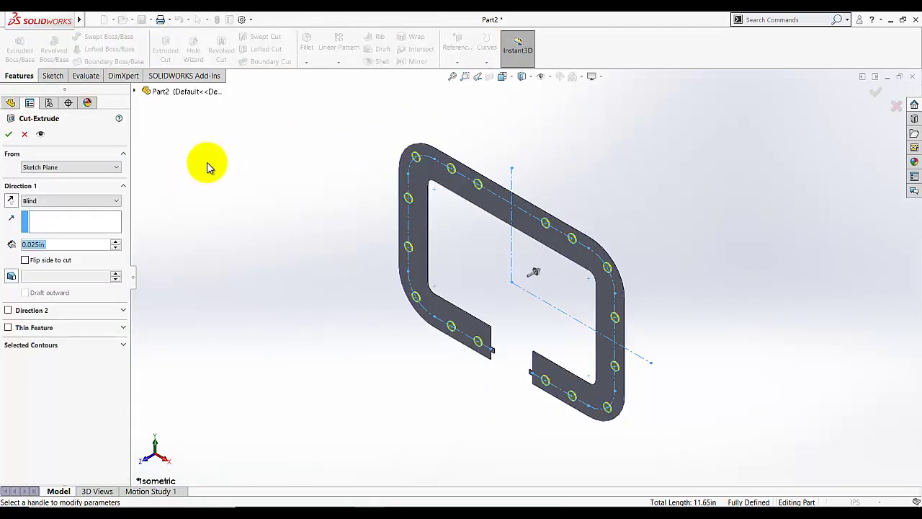
left_click(54, 202)
left_click(53, 215)
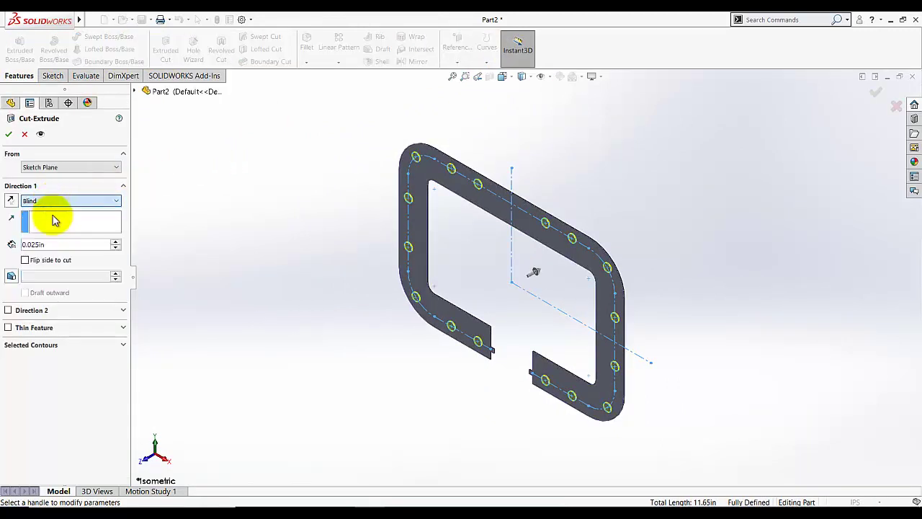
left_click(45, 204)
left_click(43, 214)
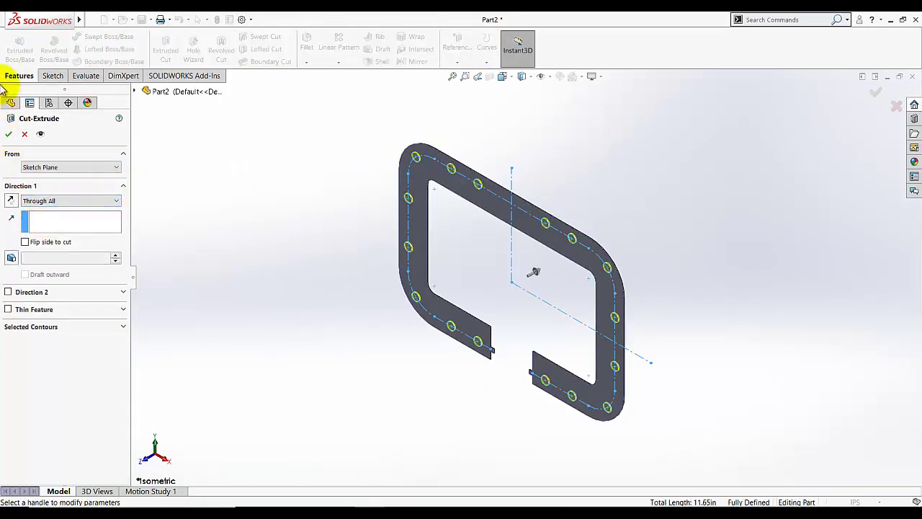
left_click(9, 135)
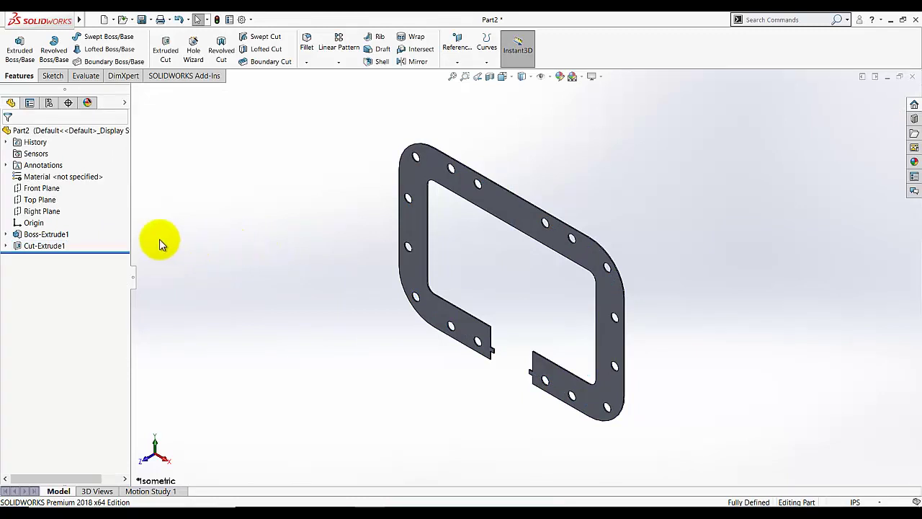
Step: Reopen the plate's base extrusion sketch for editing and orient it to the front view
left_click(6, 235)
left_click(38, 247)
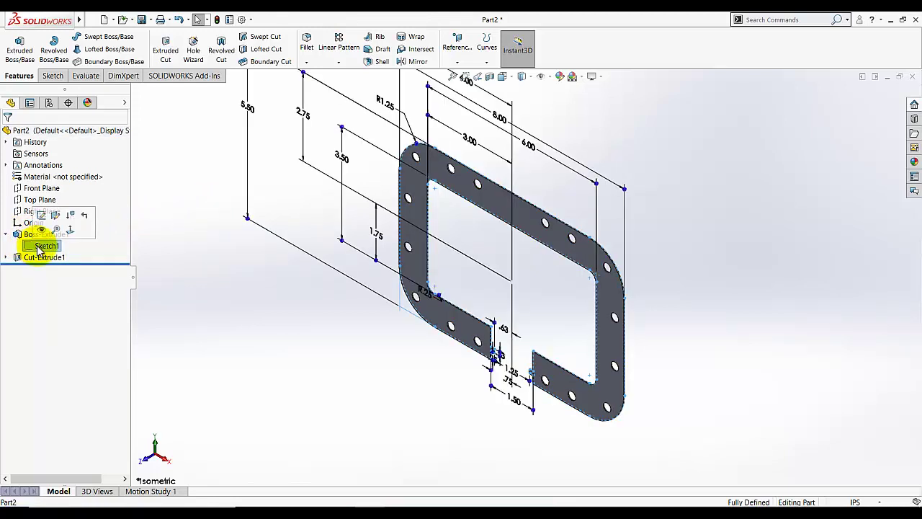
right_click(38, 249)
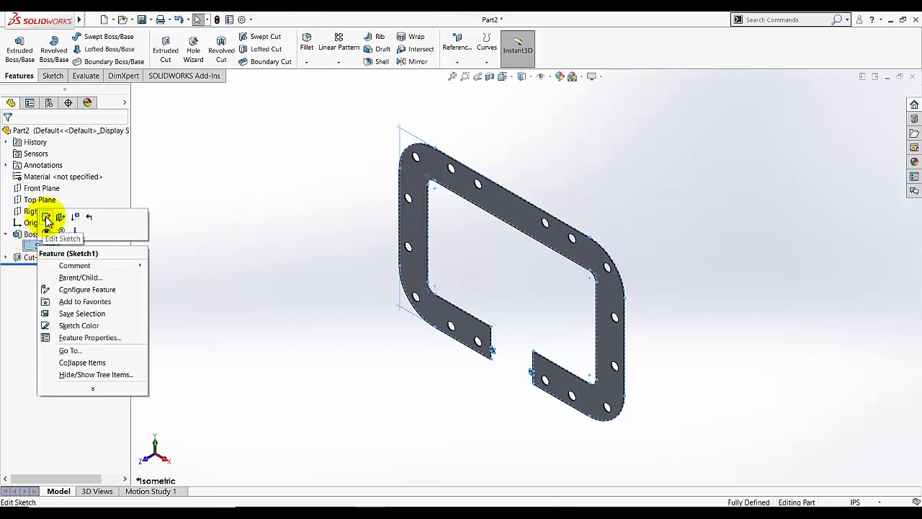
left_click(46, 217)
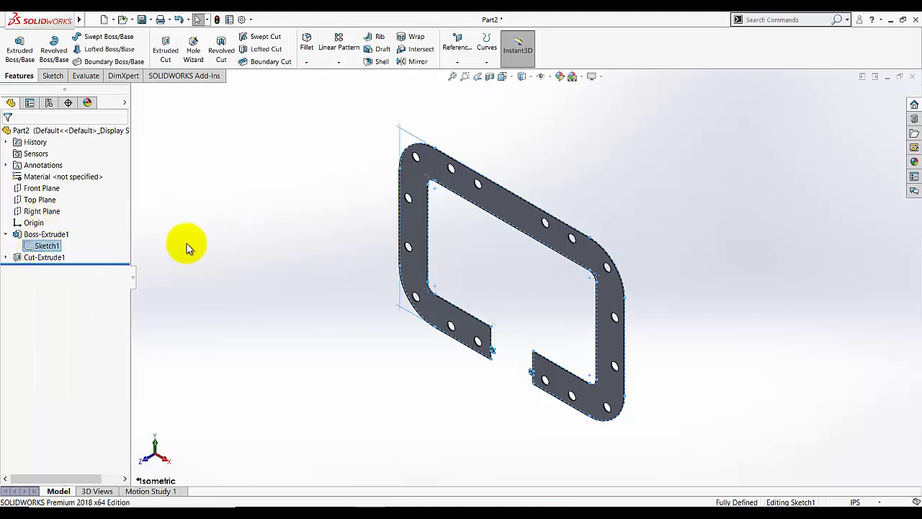
left_click(510, 78)
left_click(557, 133)
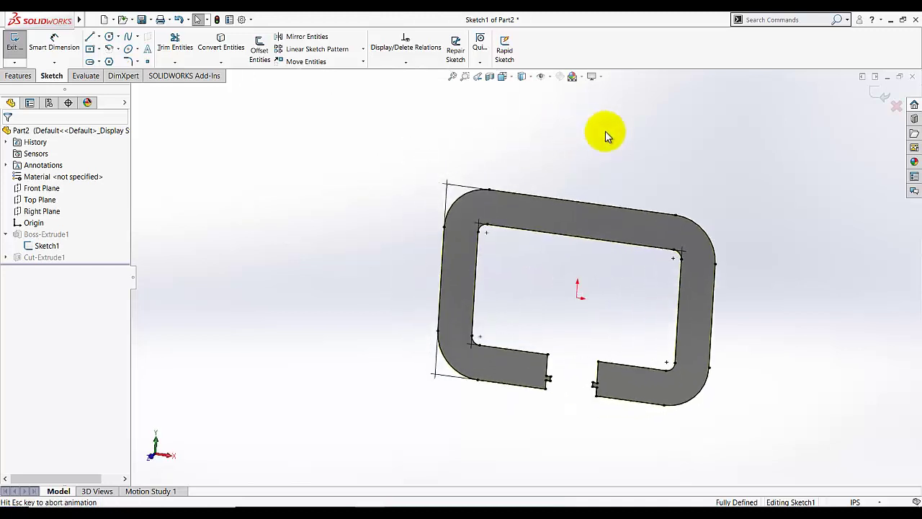
Step: Sketch a three-line rectangular notch about 1.62 in wide and 0.68 in high, rising from the upper inner edge across the vertical centreline
left_click(91, 36)
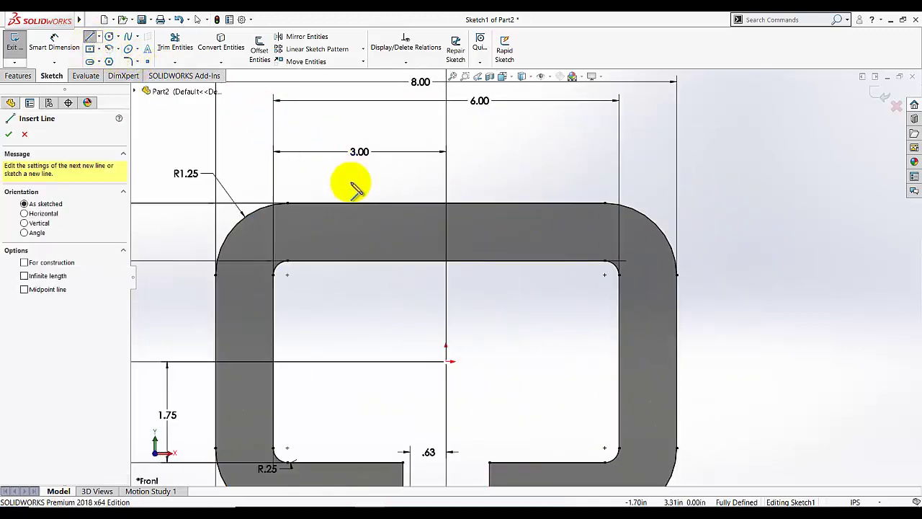
left_click(410, 260)
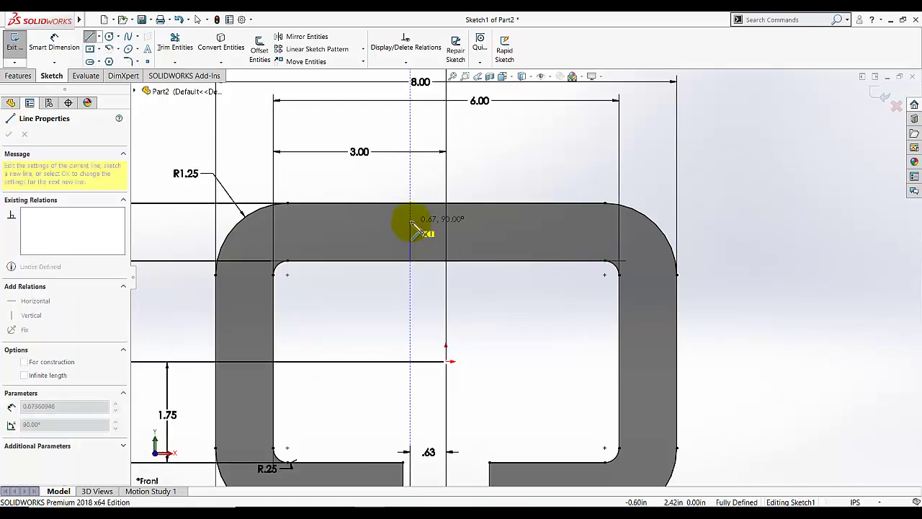
left_click(503, 221)
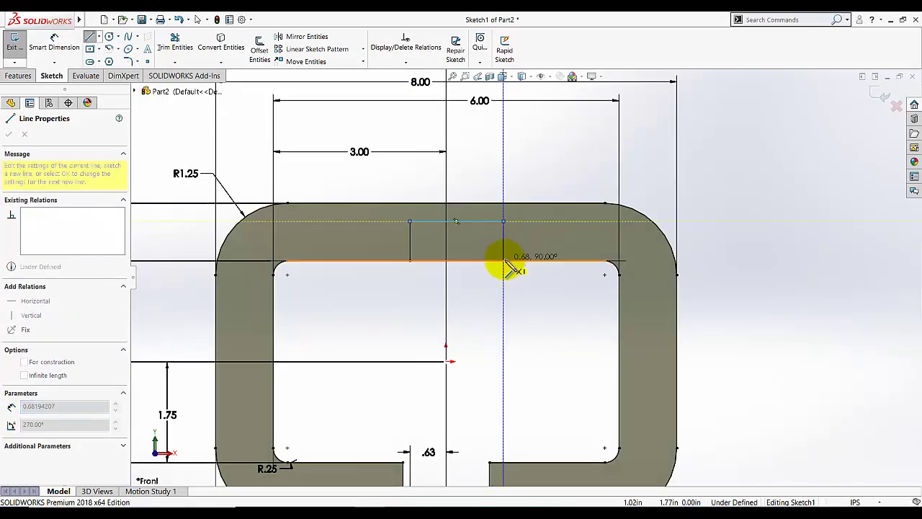
left_click(507, 268)
right_click(496, 290)
left_click(502, 295)
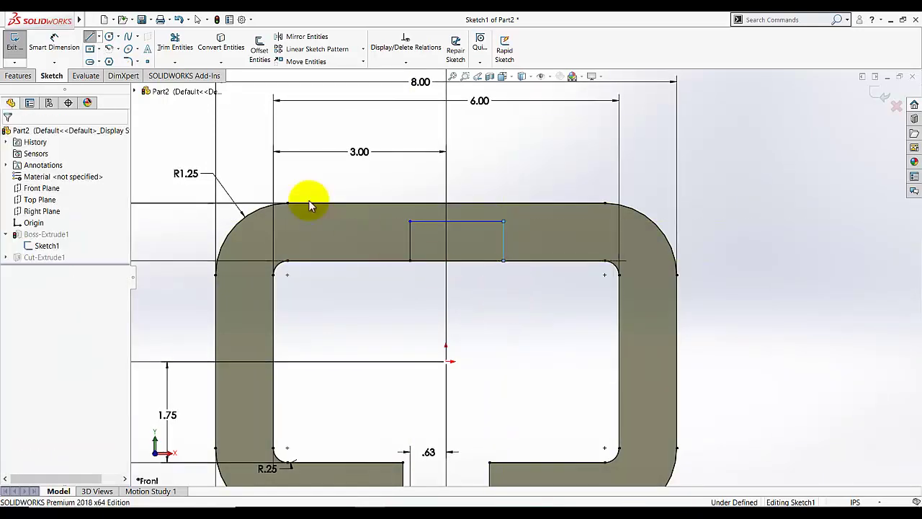
Step: Dimension the notch's horizontal top line and set its width to 1.5 in
left_click(60, 52)
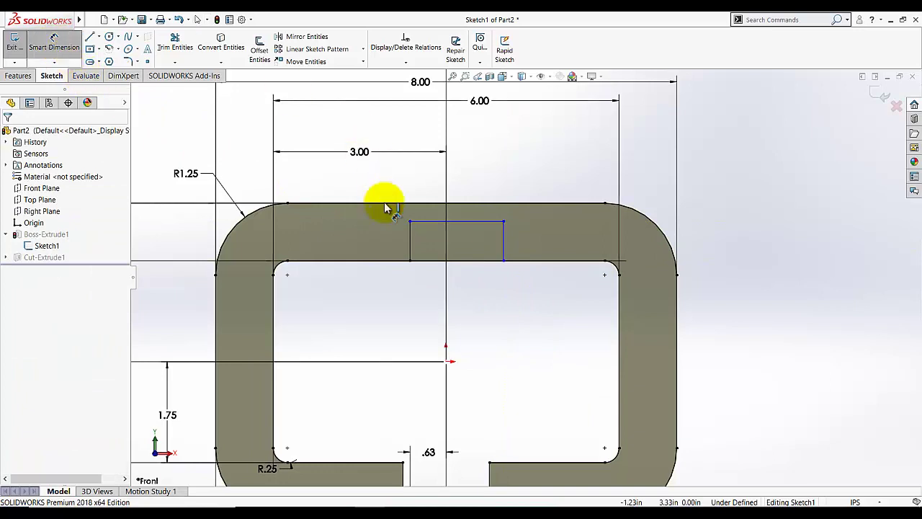
left_click(432, 223)
left_click(469, 181)
type("1.")
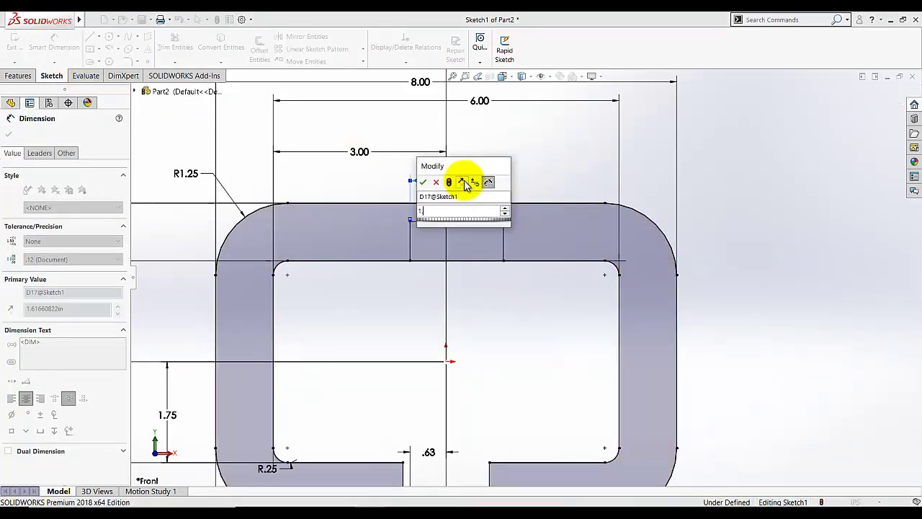
type("5")
key("Return")
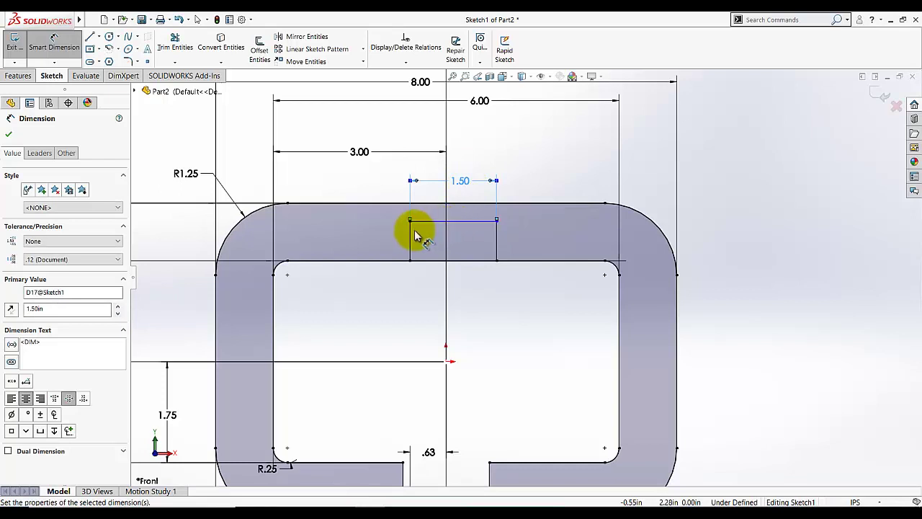
Step: Try to dimension the horizontal distance from the notch's left side to the origin
left_click(409, 238)
left_click(447, 361)
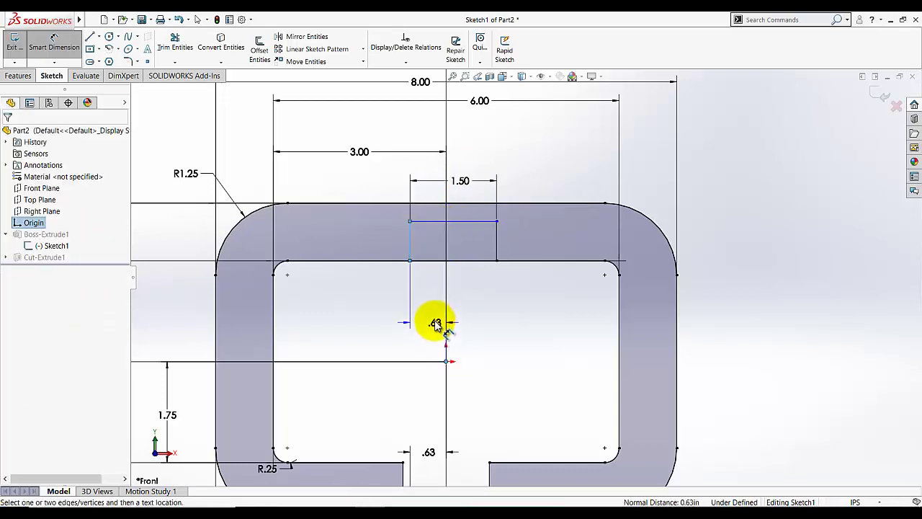
left_click(436, 315)
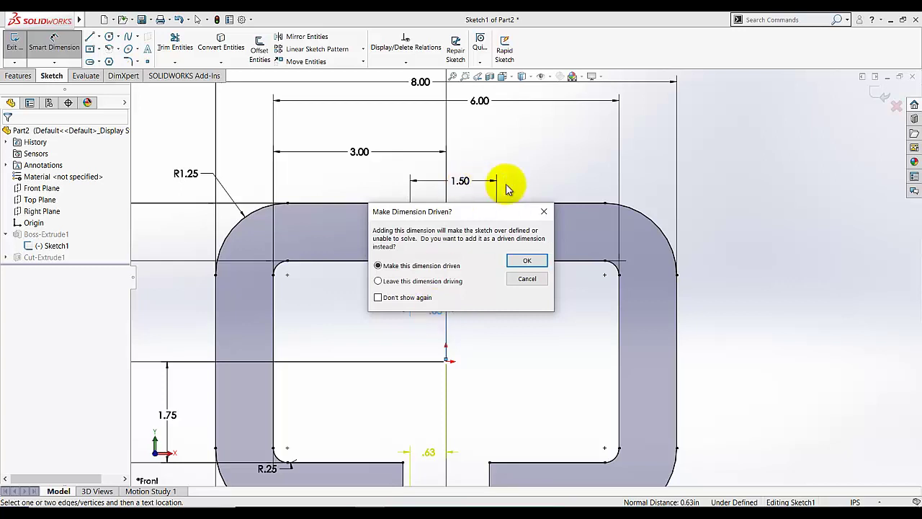
left_click(544, 212)
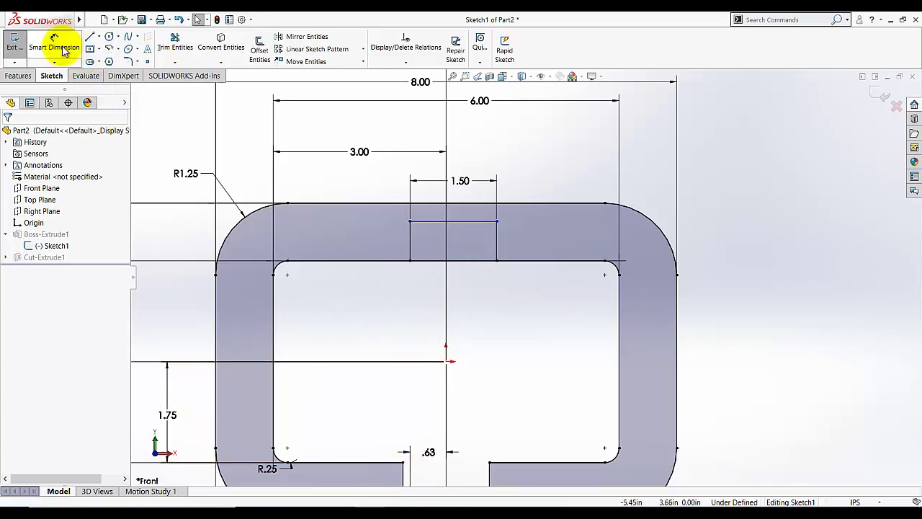
left_click(453, 221)
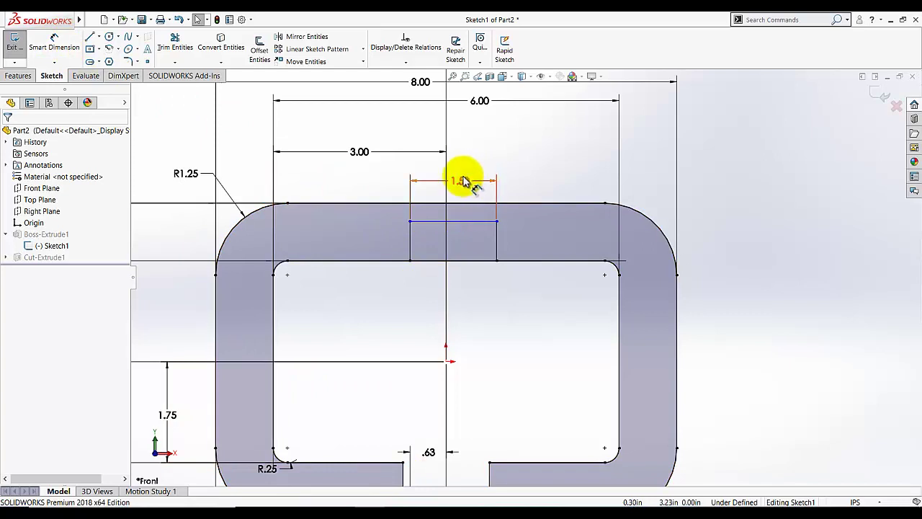
left_click(411, 239)
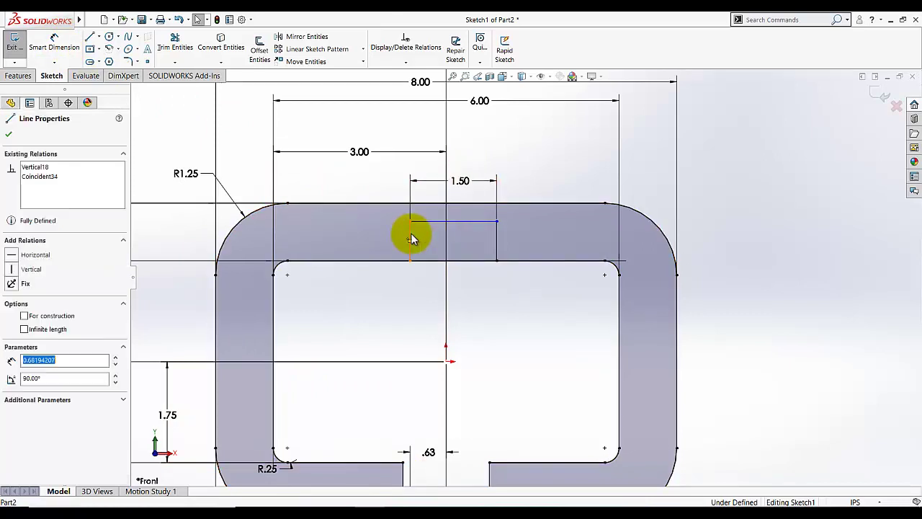
left_click(447, 362)
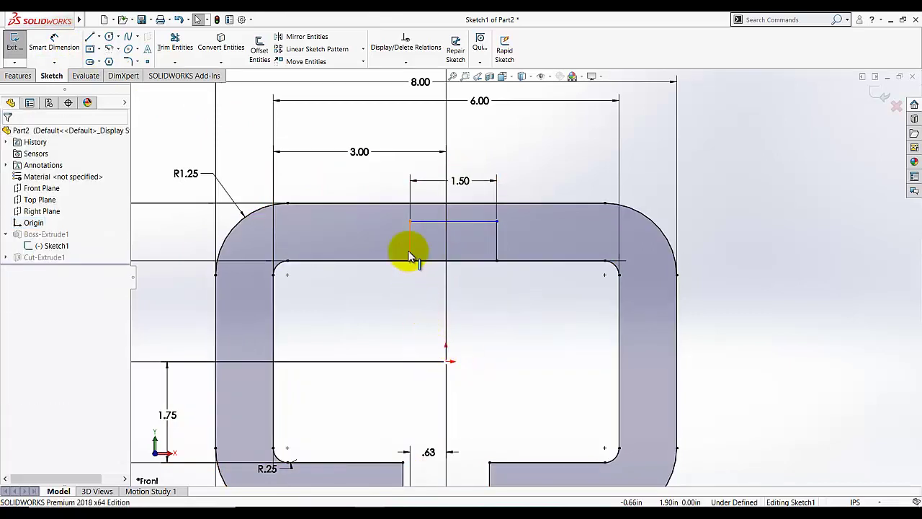
left_click(411, 250)
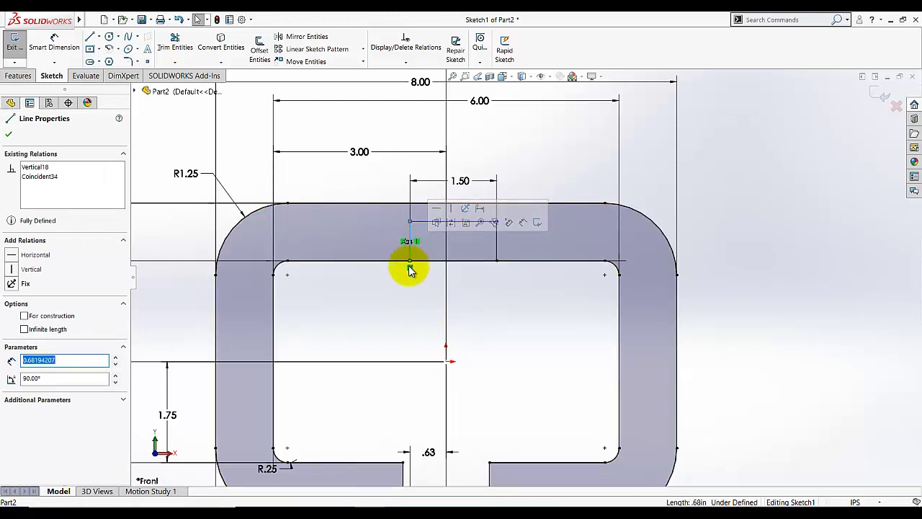
left_click(400, 294)
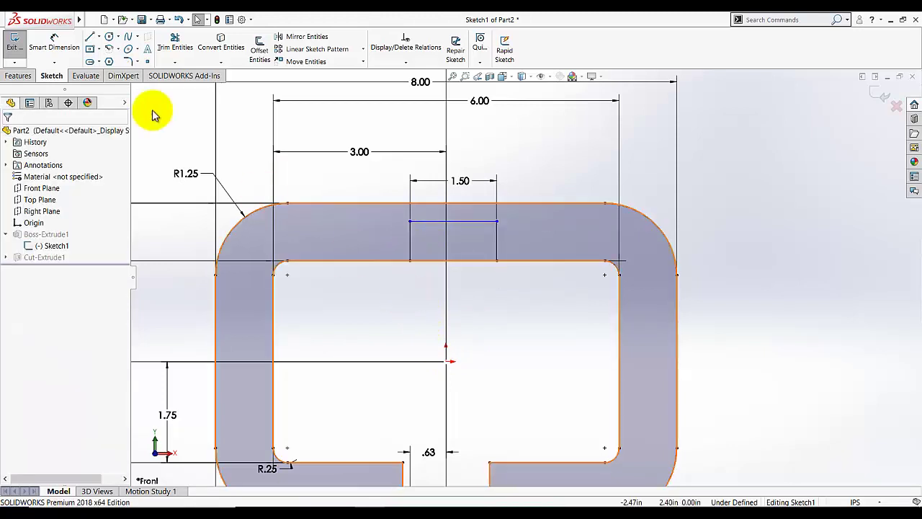
Step: Dimension the vertical gap between the plate's upper outer edge and the notch's top line and set it to 0.25 in
left_click(54, 41)
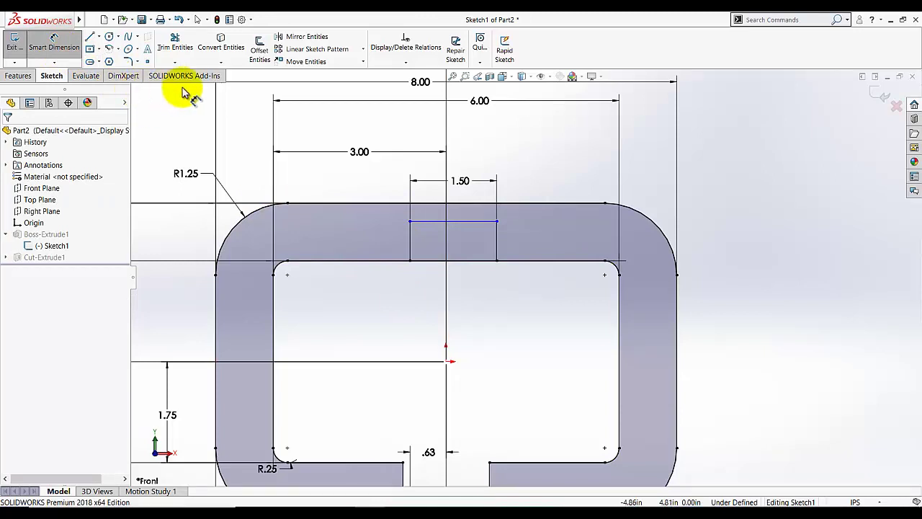
left_click(465, 209)
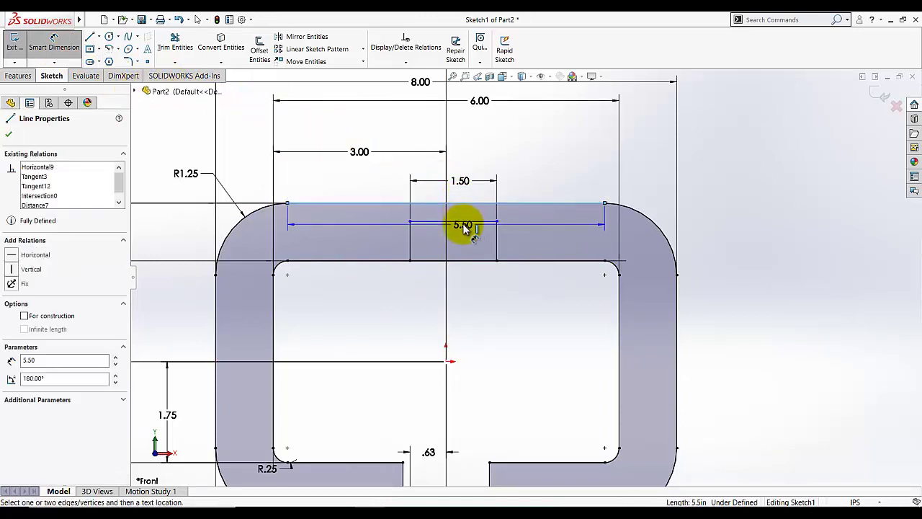
left_click(533, 218)
left_click(531, 215)
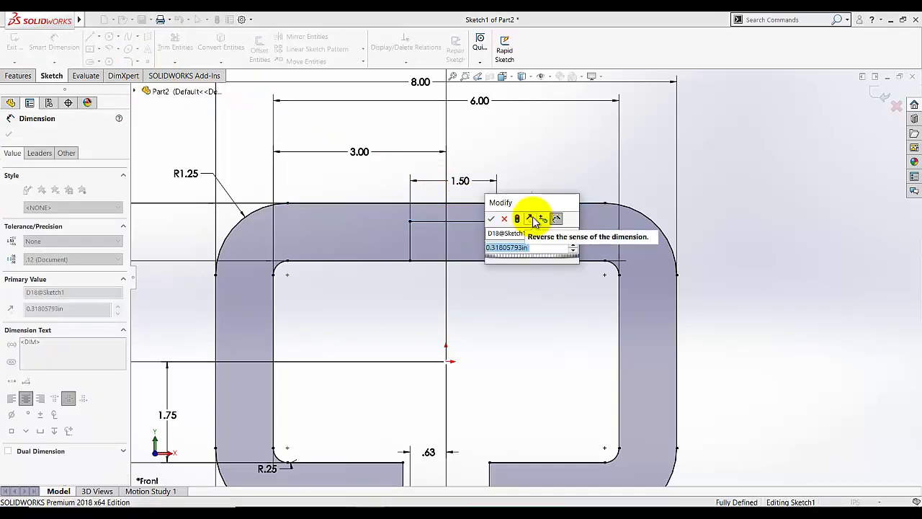
type("0.25")
key("Return")
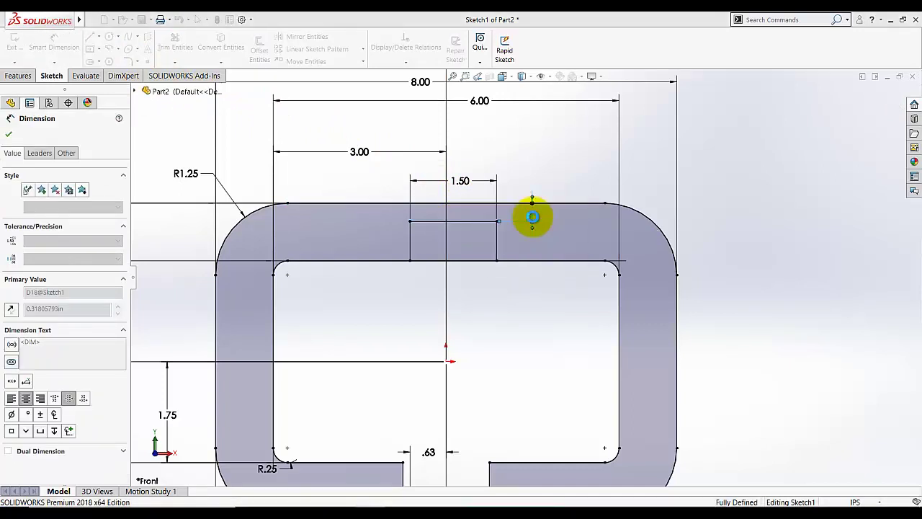
key("Escape")
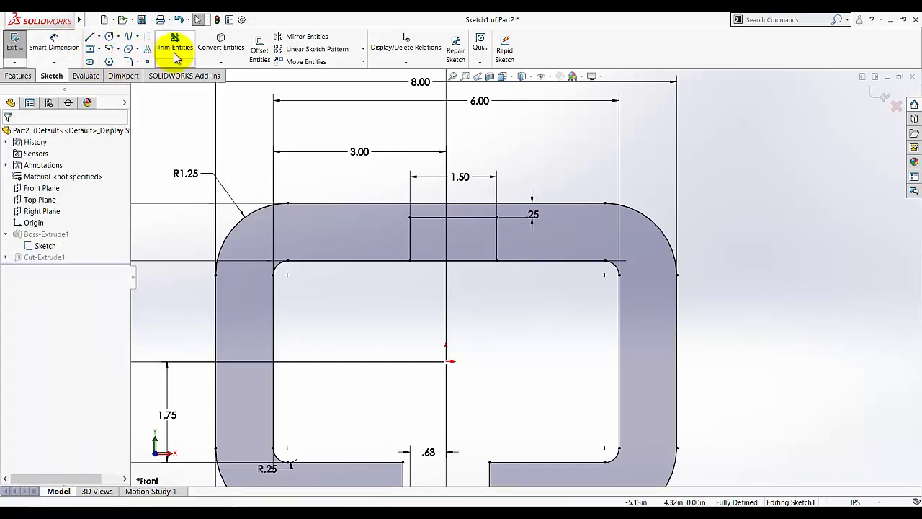
Step: Trim the upper inner edge segment between the notch's two sides with Trim to closest
left_click(175, 41)
left_click(435, 268)
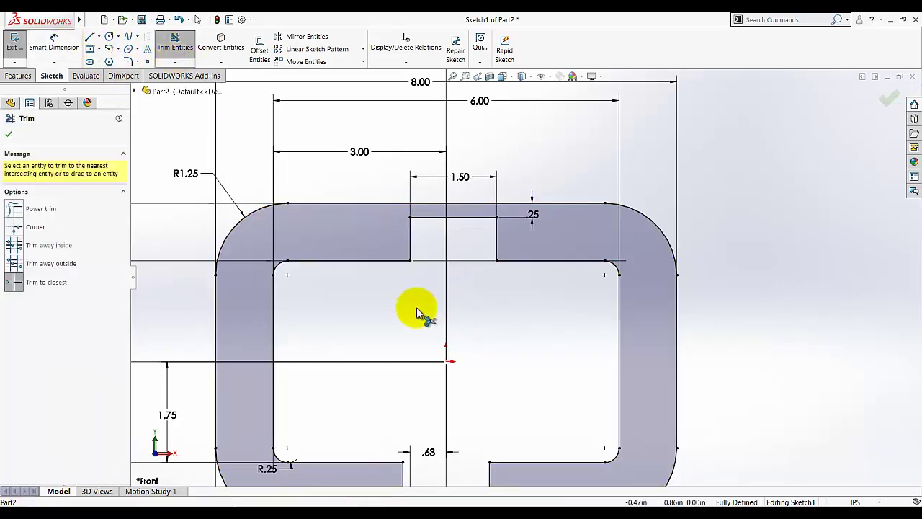
scroll(426, 353, "up", 2)
scroll(535, 367, "up", 1)
scroll(536, 353, "down", 3)
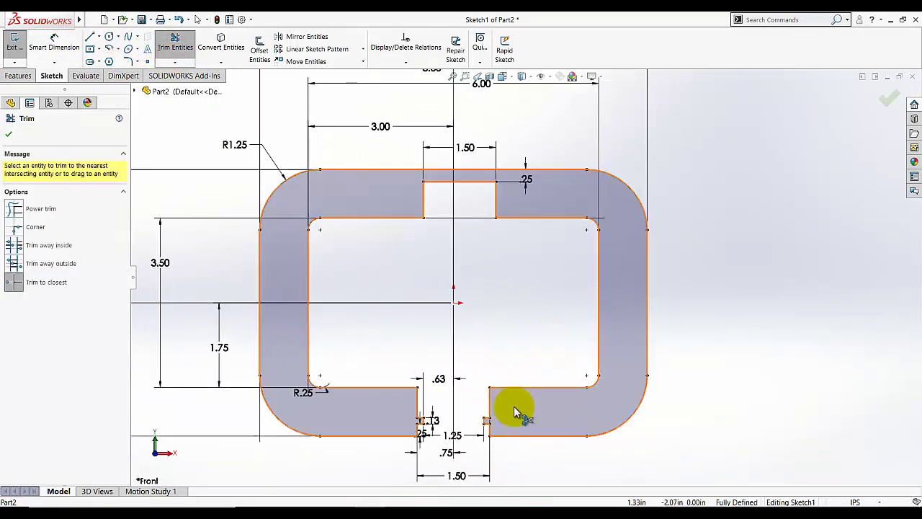
left_click(9, 134)
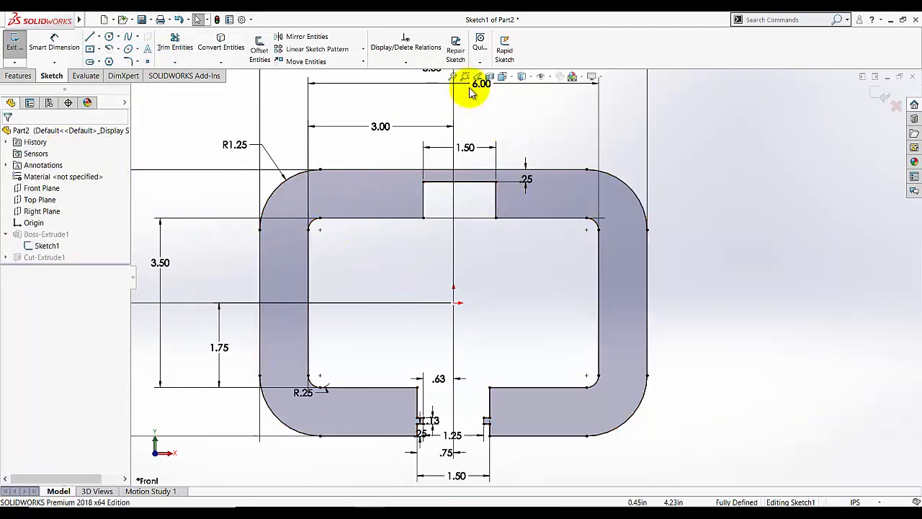
Step: Exit the base sketch to rebuild the notched plate and show it in isometric view
left_click(14, 45)
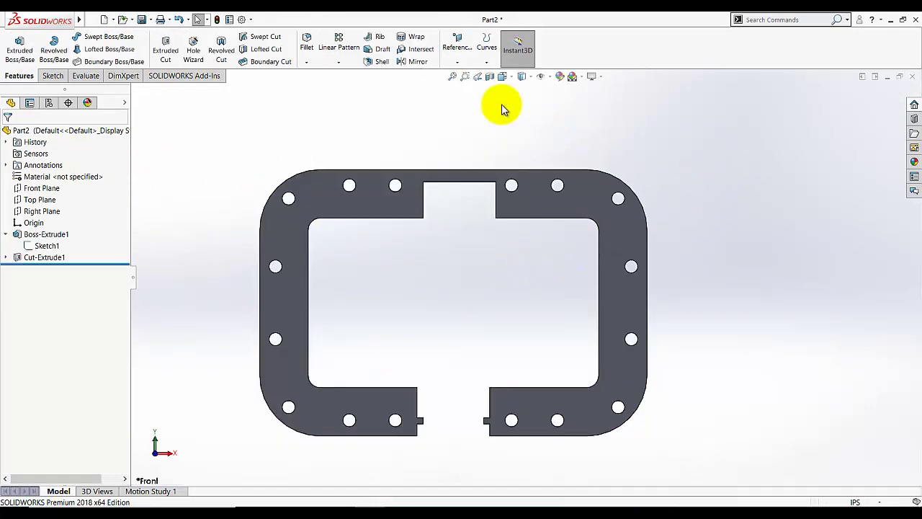
left_click(504, 80)
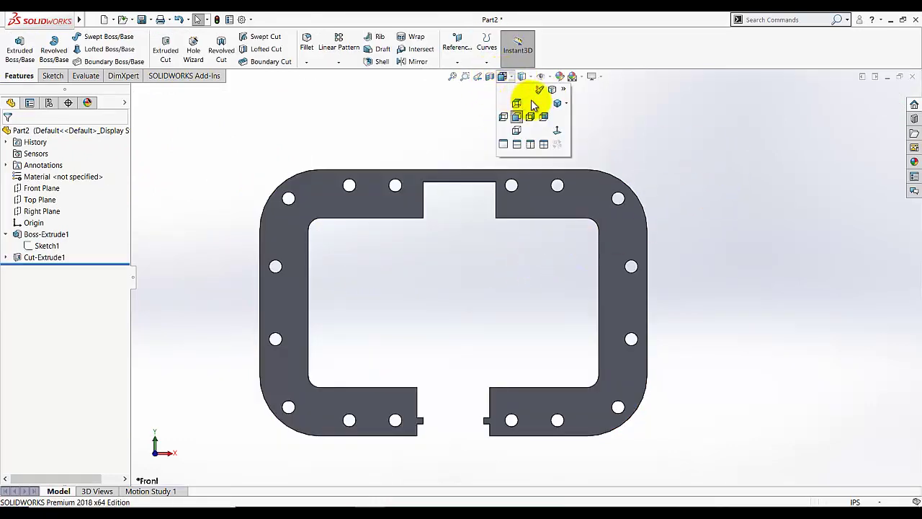
left_click(551, 97)
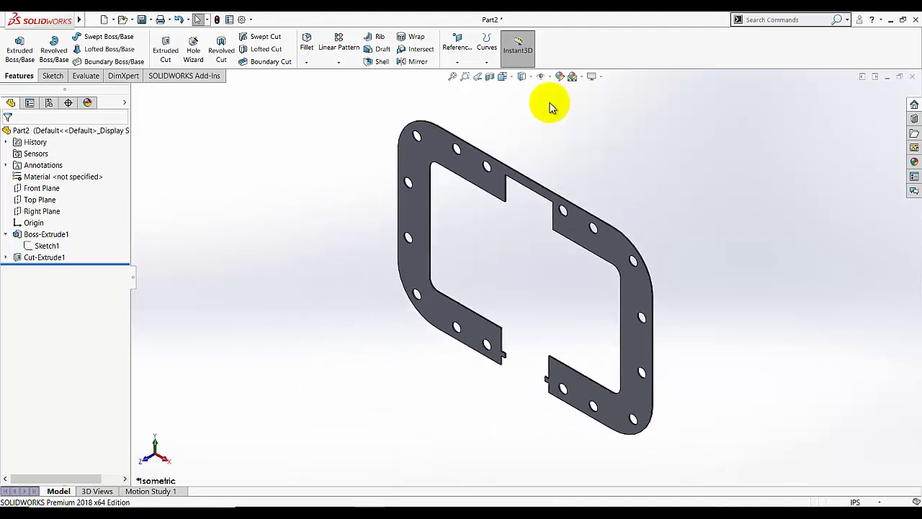
Step: Assign the VITON material from the Rubber category to the part
right_click(81, 178)
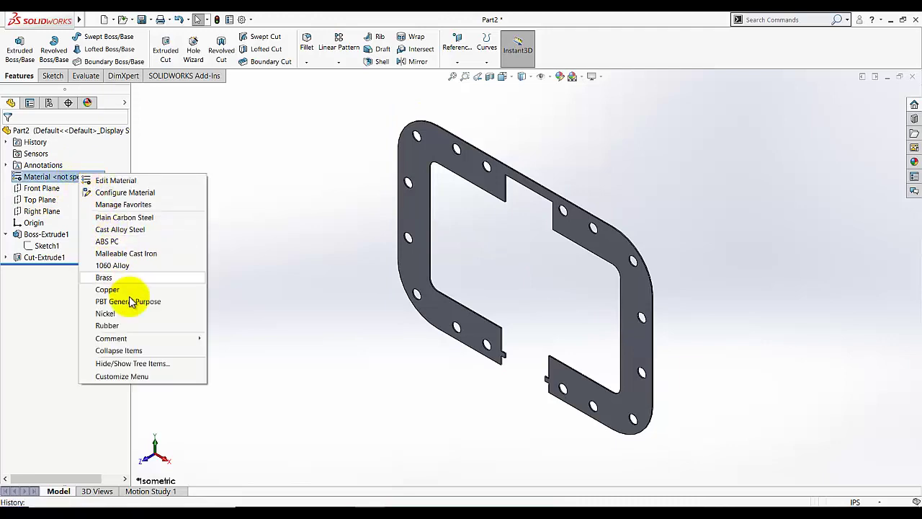
left_click(124, 181)
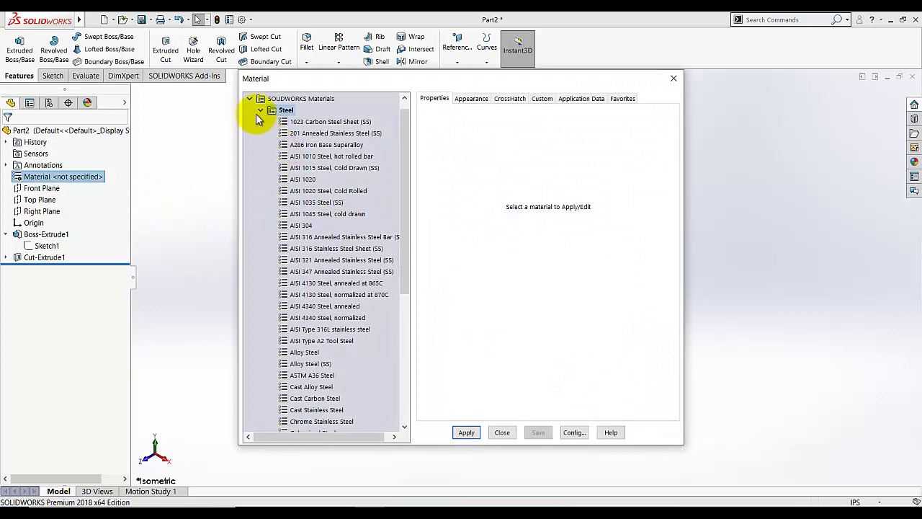
left_click(260, 111)
left_click(261, 272)
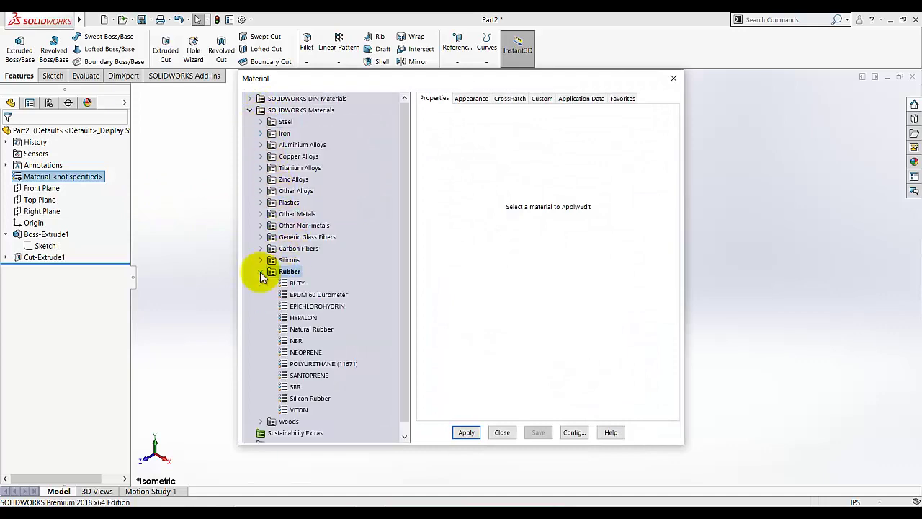
left_click(297, 409)
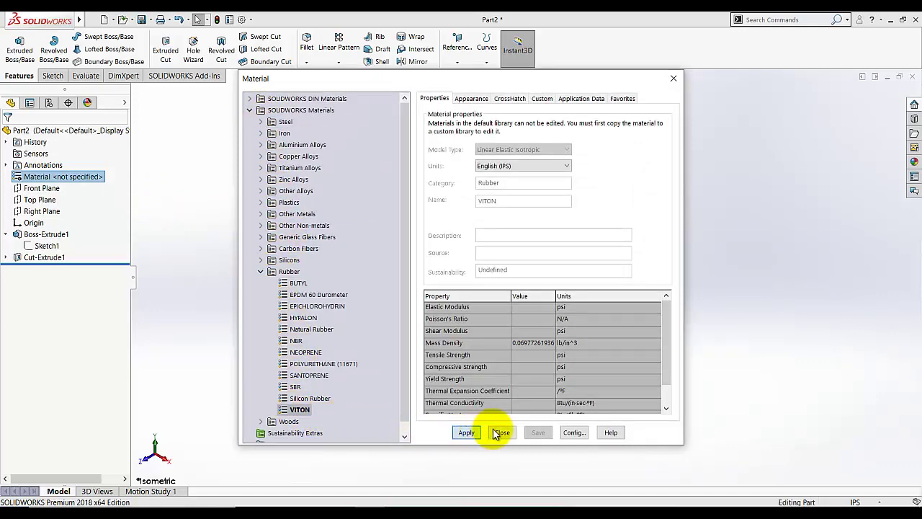
left_click(499, 432)
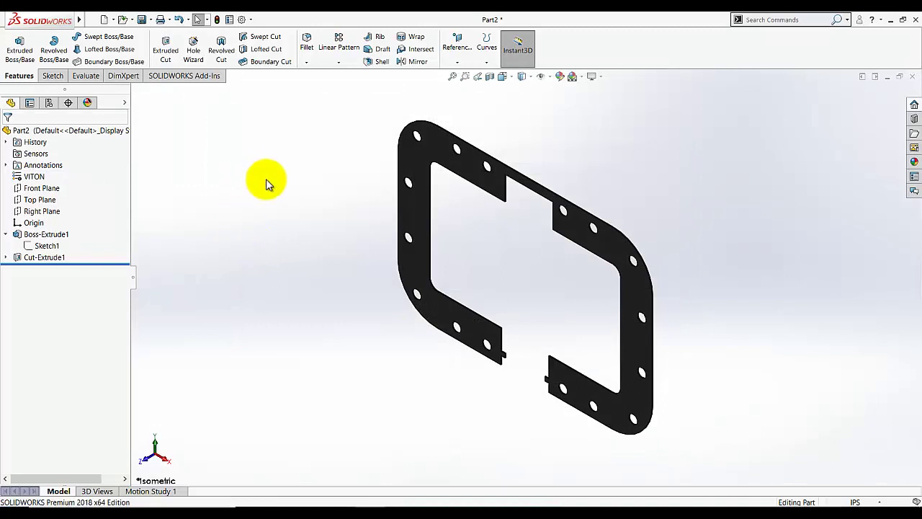